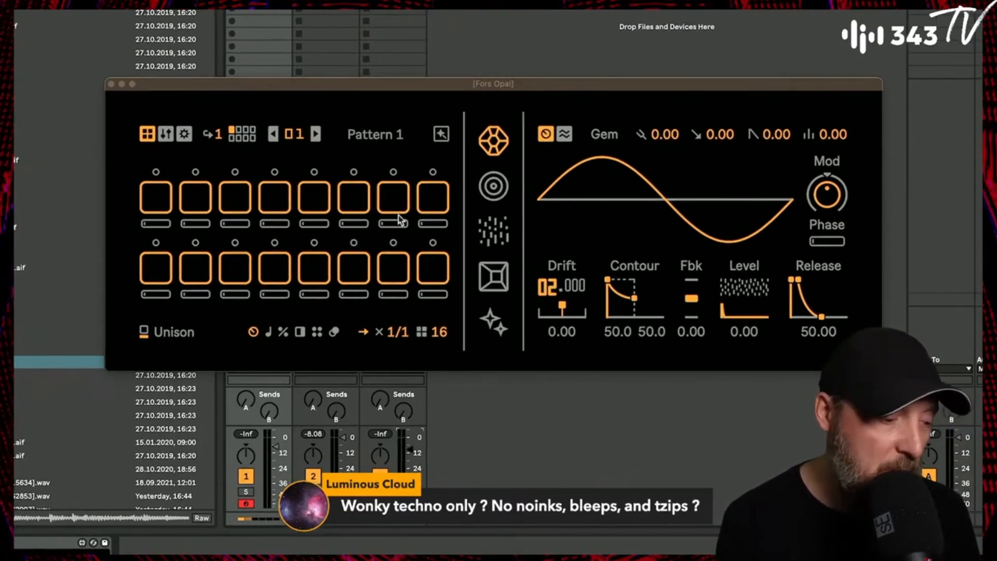
- Program the Gem voice's 16-step pattern with active steps on 2, 4, 6, 8 and 15
left_click(200, 270)
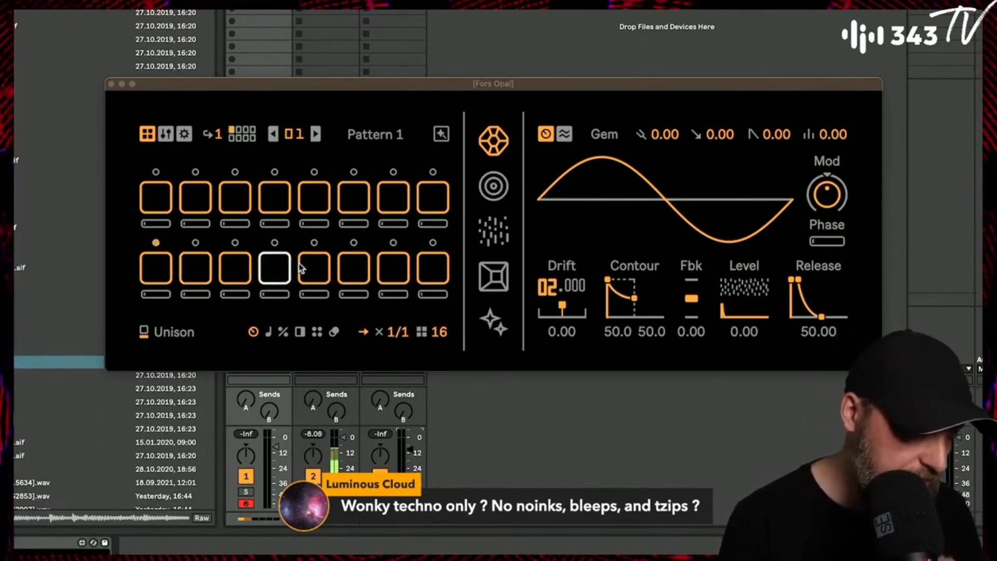
left_click(186, 205)
left_click(186, 206)
left_click(273, 196)
left_click(358, 201)
left_click(437, 198)
left_click(393, 267)
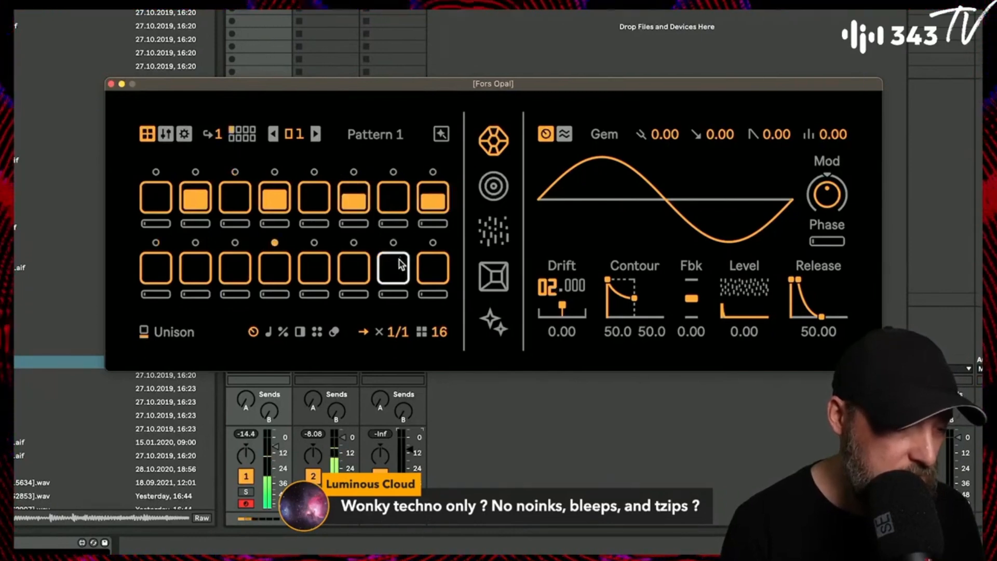
- Raise the Gem voice's Mod depth and set its tuning to -7.5
mouse_move(664, 134)
left_mouse_down()
mouse_move(665, 119)
mouse_move(674, 136)
left_mouse_up()
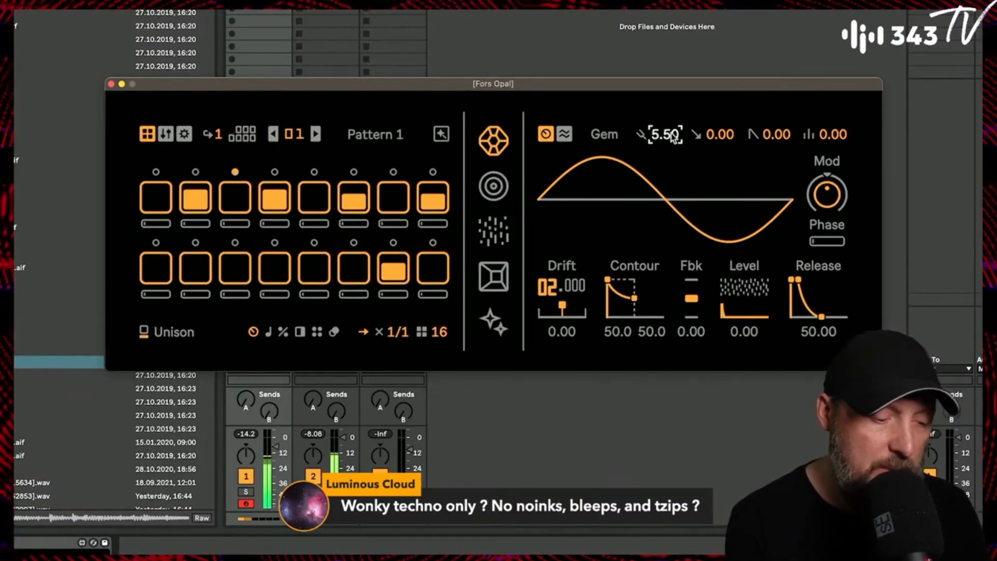
mouse_move(842, 179)
left_mouse_down()
mouse_move(843, 160)
mouse_move(842, 179)
left_mouse_up()
left_click_drag(666, 134, 666, 152)
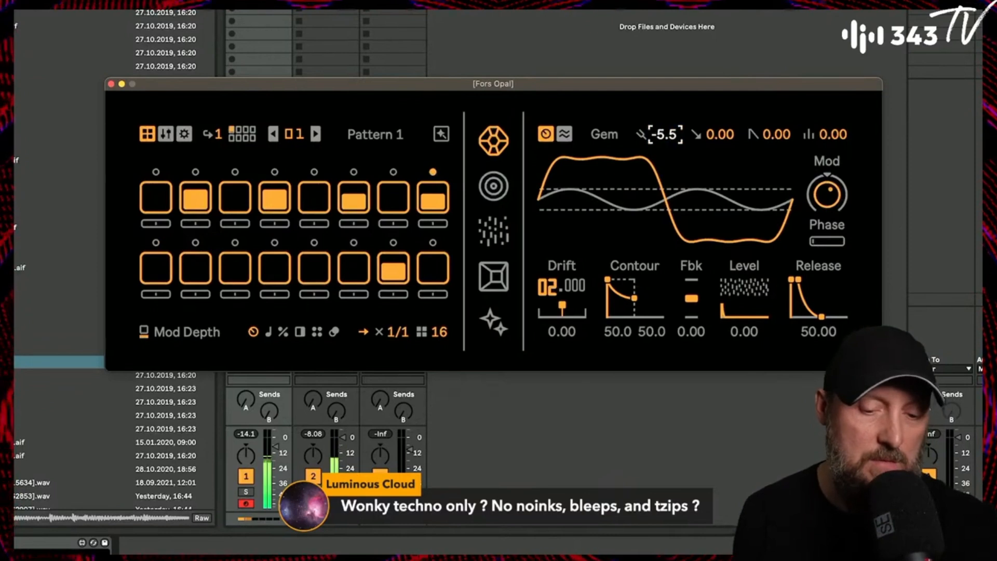
left_click_drag(665, 151, 665, 147)
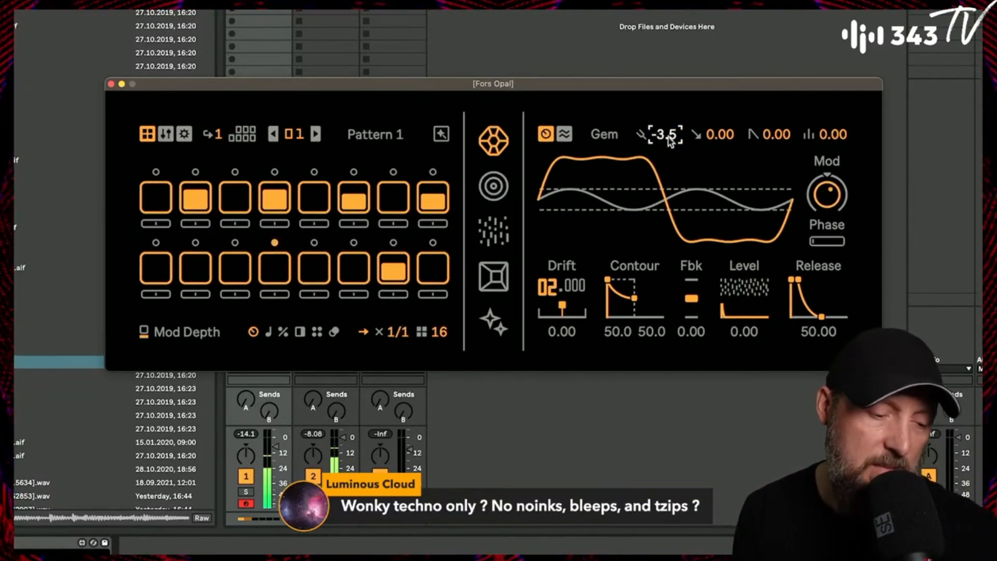
mouse_move(828, 197)
left_click_drag(828, 197, 828, 188)
left_click_drag(674, 133, 675, 144)
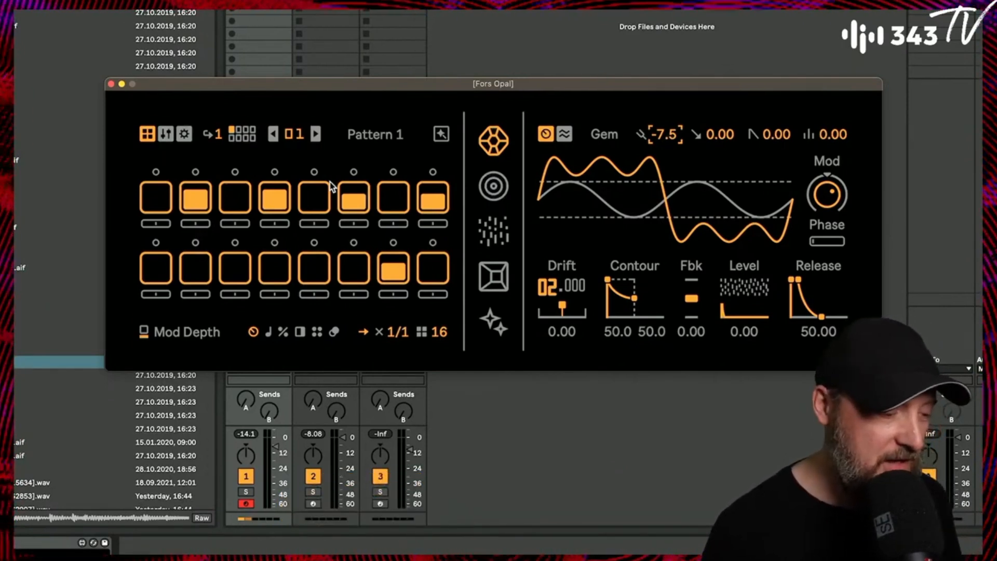
- Turn off the sixth step of the Gem pattern and close the Opal editor
left_click(442, 135)
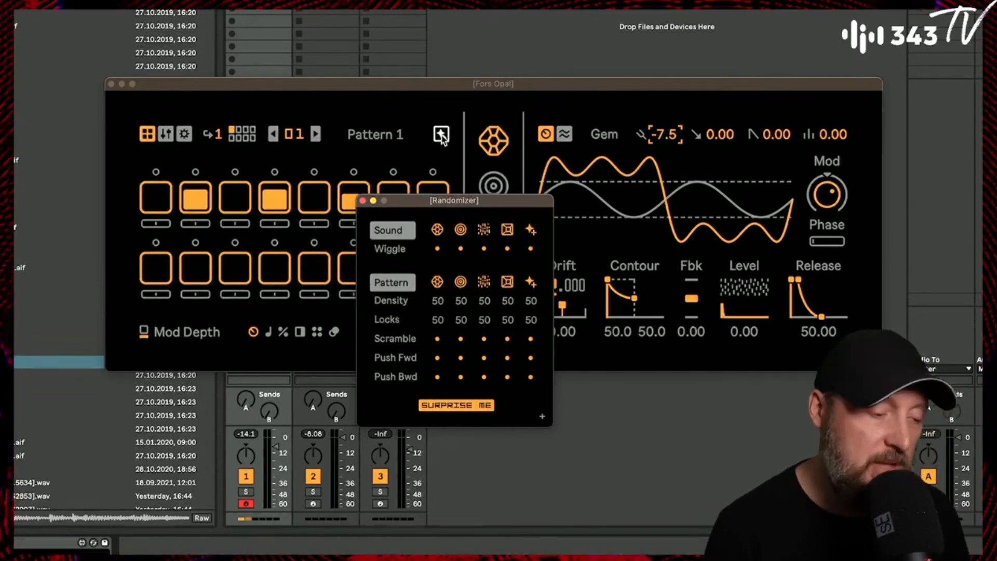
left_click(363, 202)
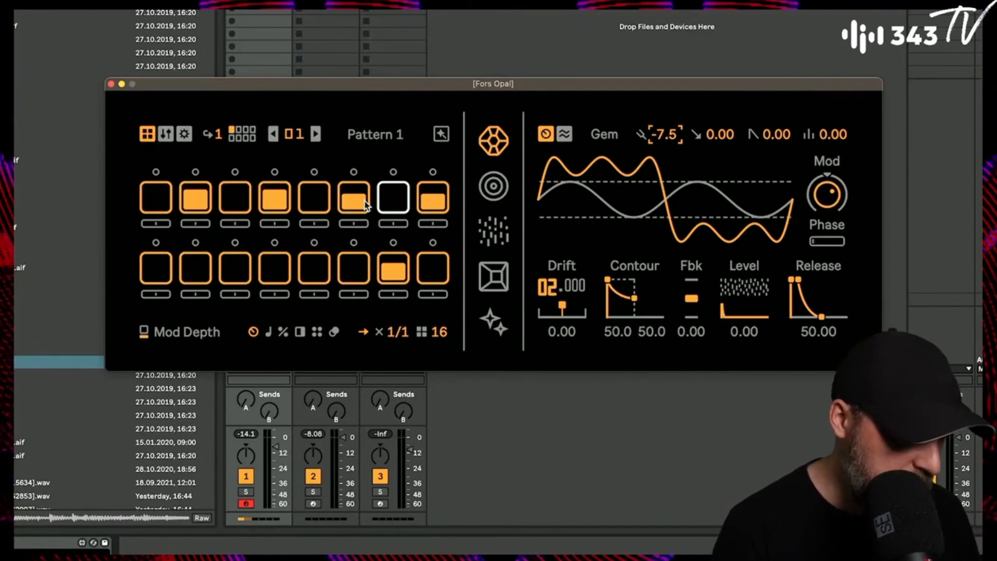
left_click(366, 204)
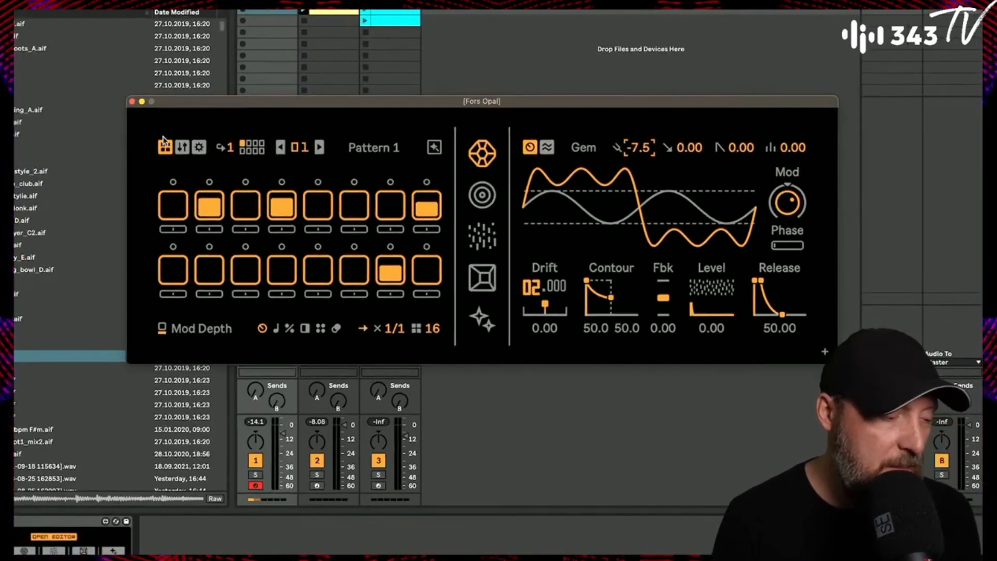
left_click(132, 102)
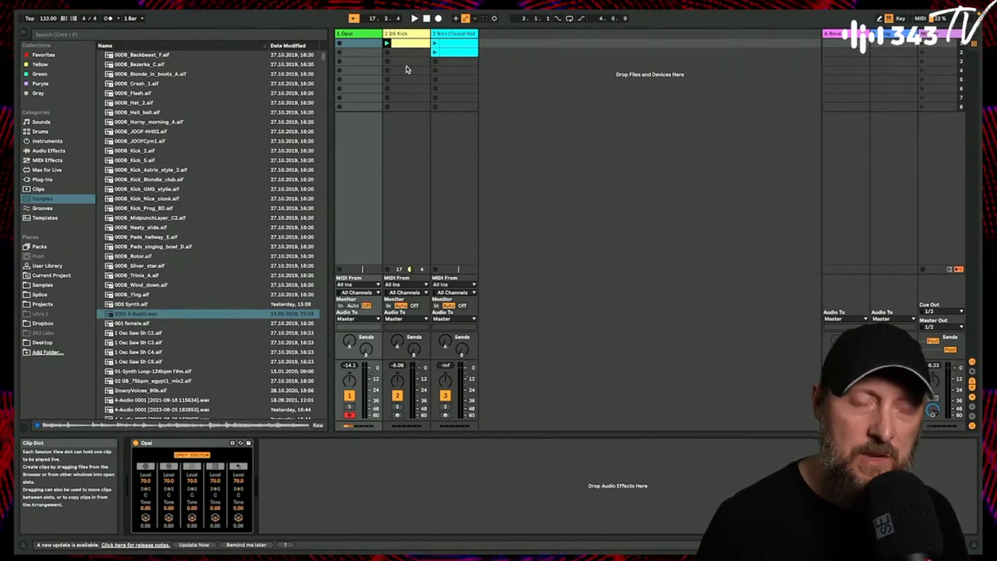
- Reopen the Opal editor and load 0001 5-Audio.wav into the sample voice's empty slot 01
key("space")
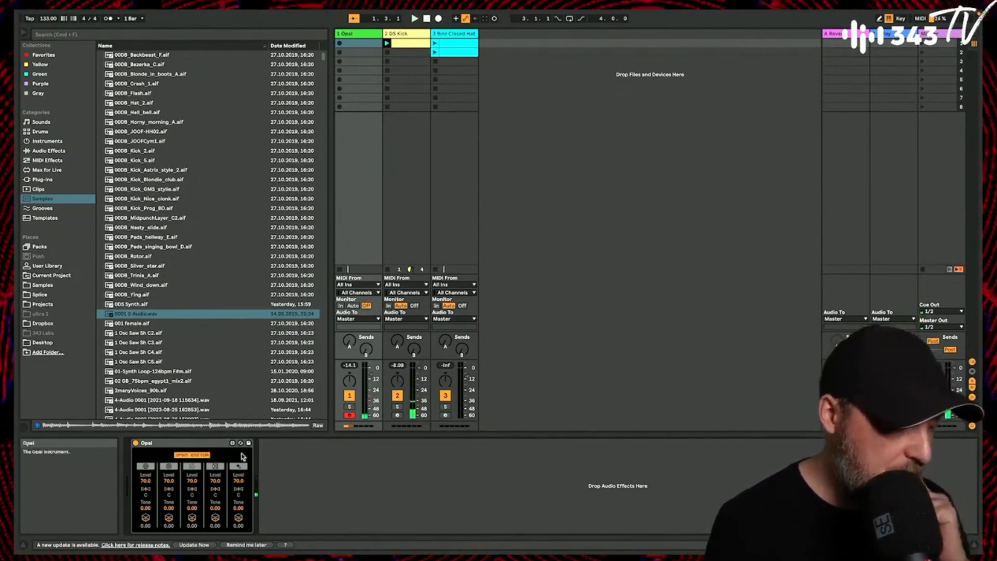
left_click(198, 455)
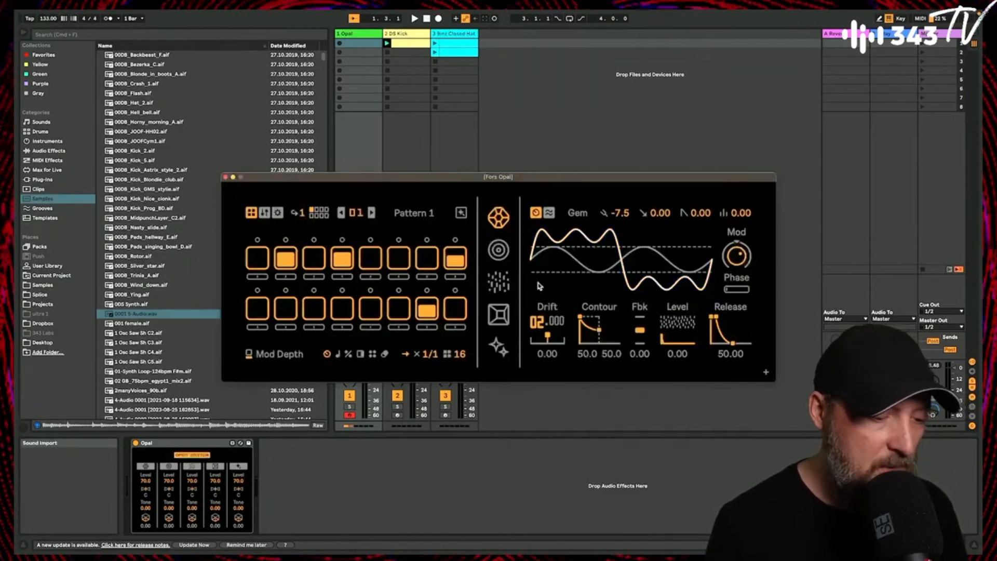
left_click(499, 282)
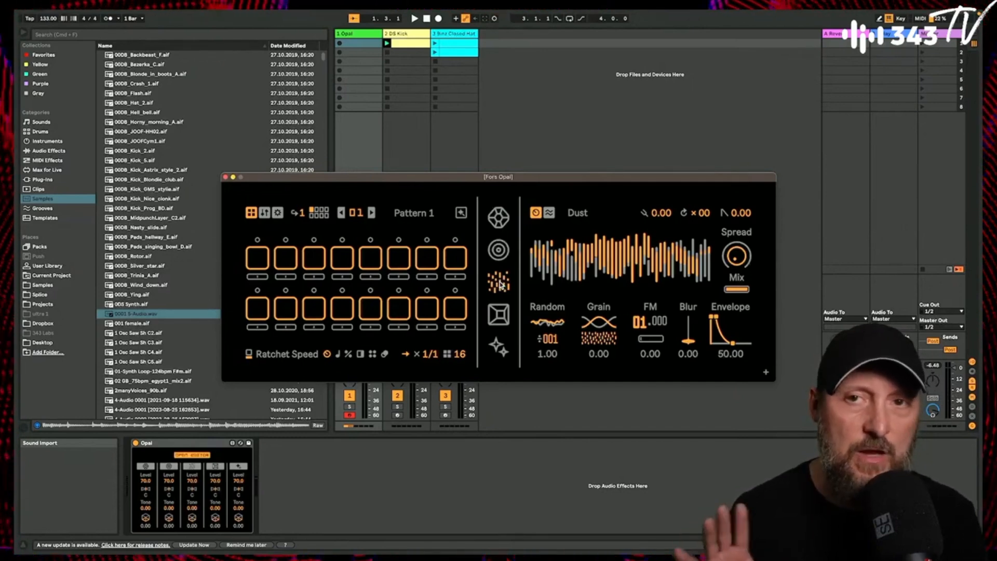
left_click(499, 314)
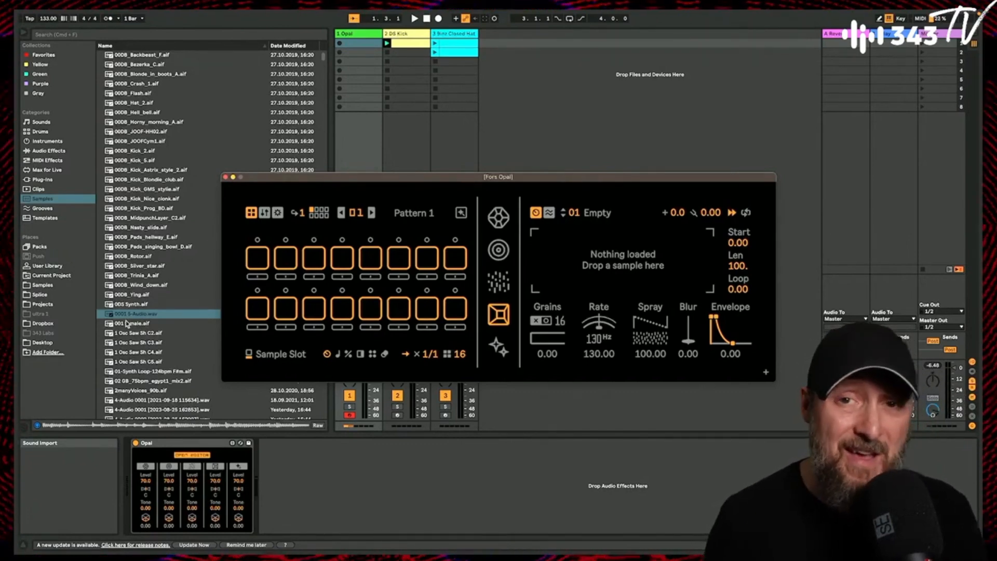
left_click_drag(109, 315, 573, 263)
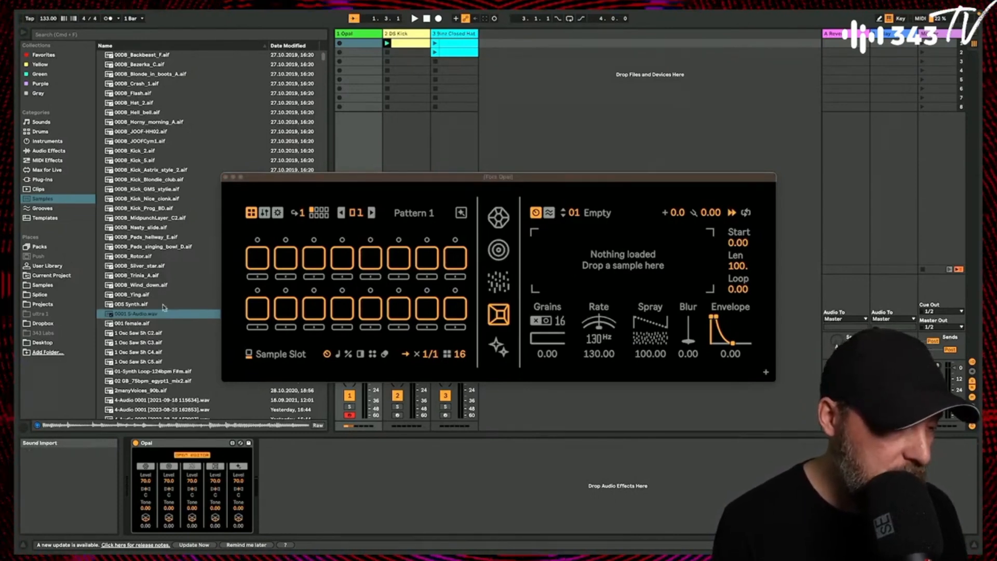
left_click_drag(113, 315, 585, 260)
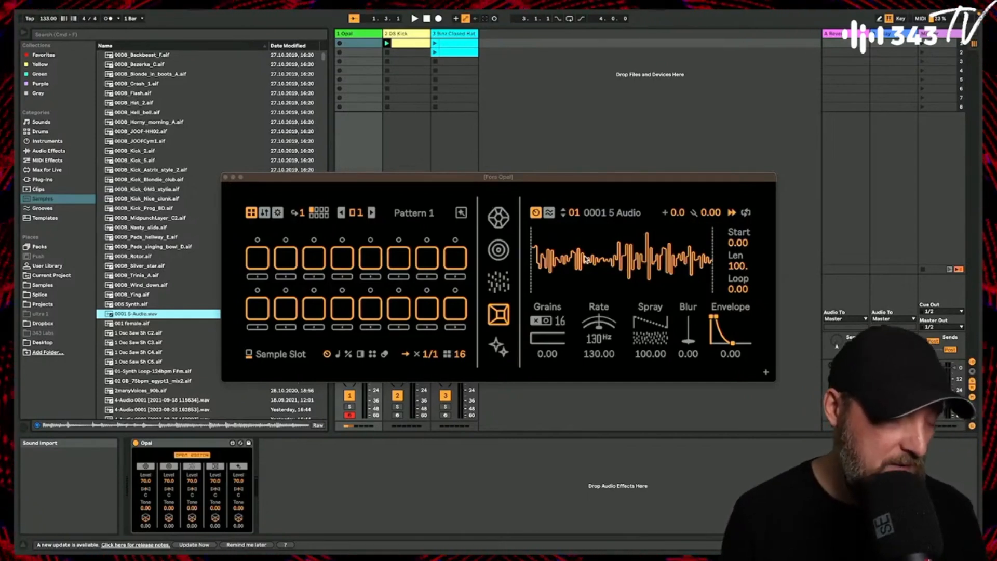
- Activate steps 2, 7 and 13 of the sample voice's pattern and move the editor window clear of the mixer
key("space")
left_click(287, 264)
left_click(369, 309)
left_click(434, 265)
left_click_drag(422, 179, 511, 74)
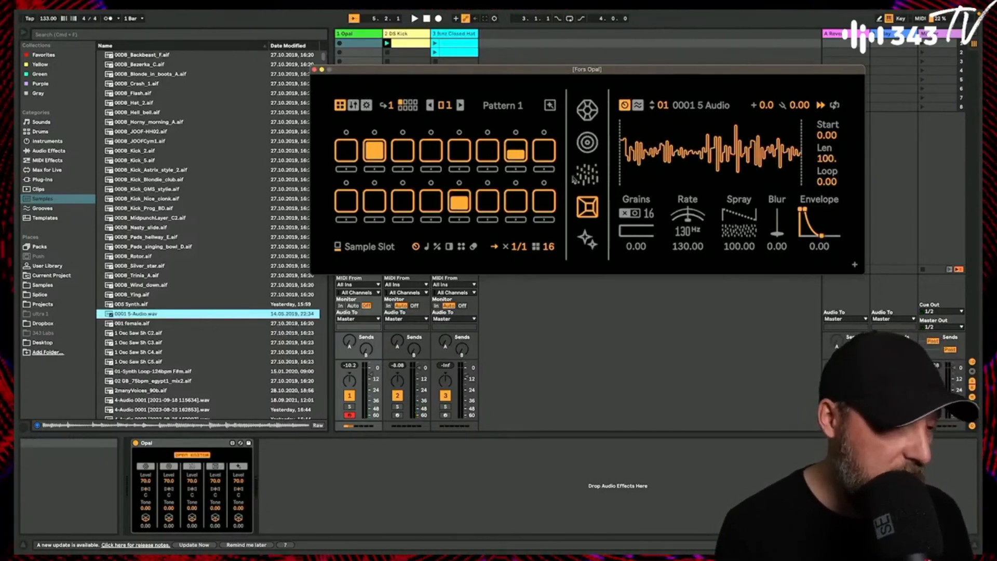
- Randomize Opal's sounds and patterns with Surprise Me in the Randomizer and play the result
left_click(549, 105)
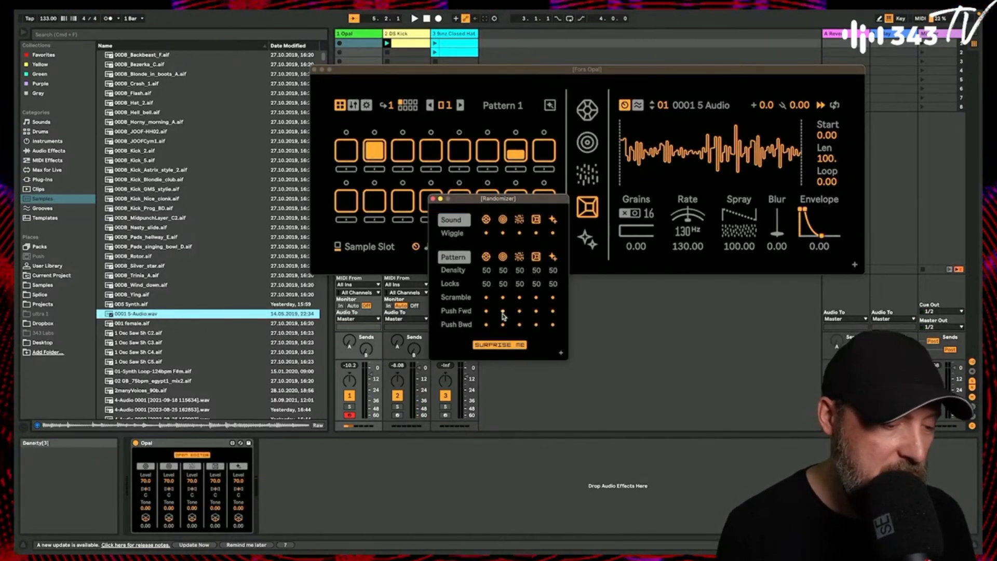
left_click(499, 346)
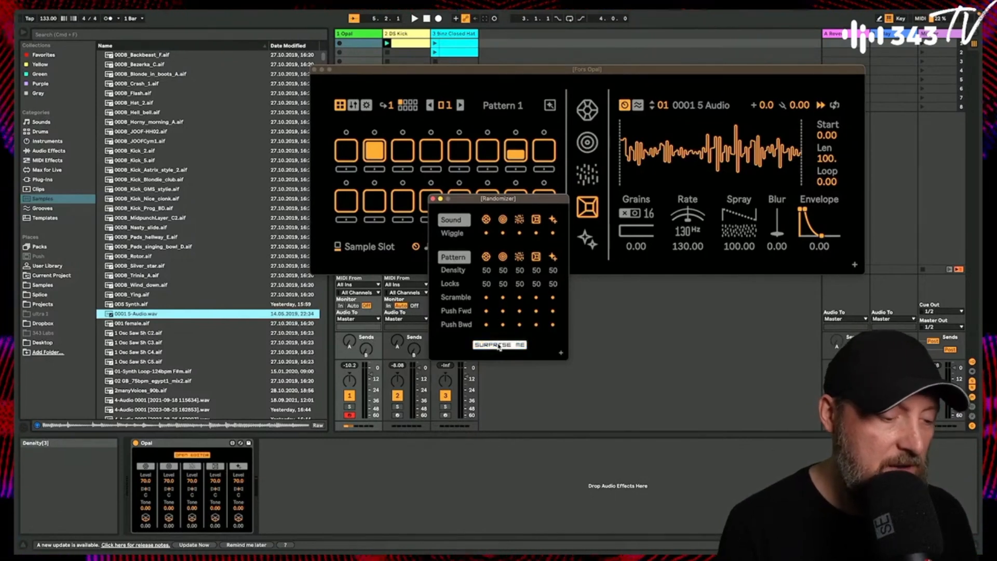
left_click(499, 345)
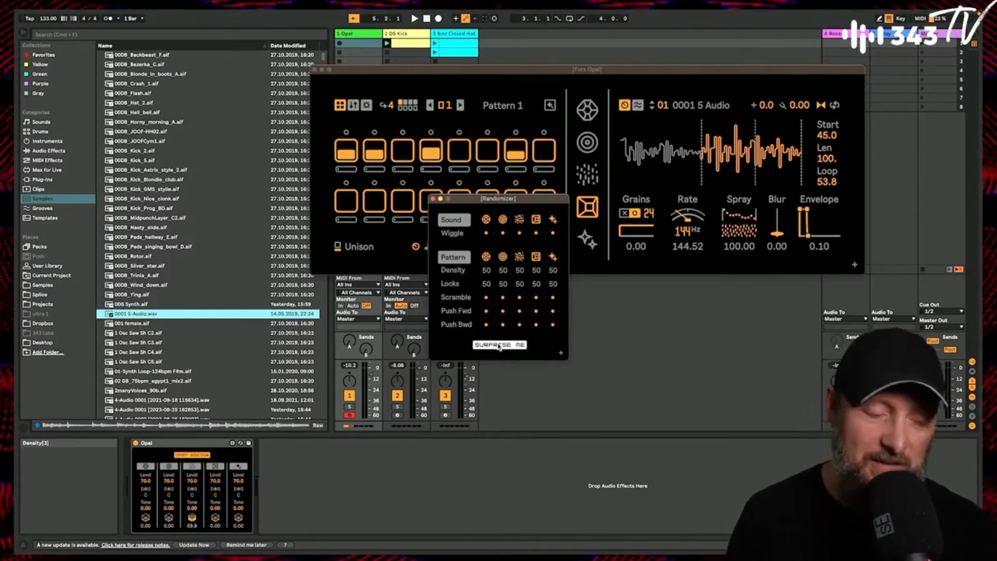
key("space")
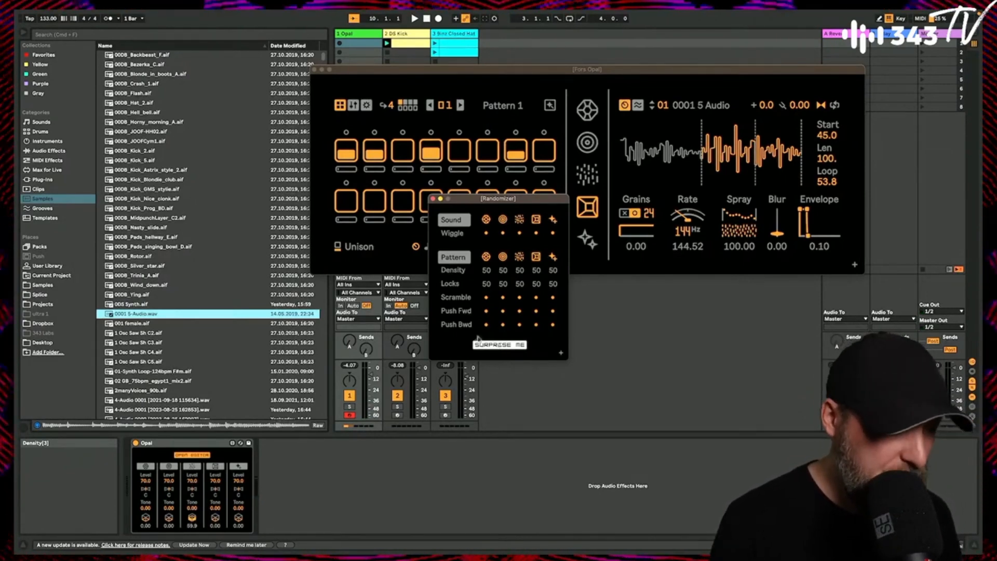
left_click(432, 198)
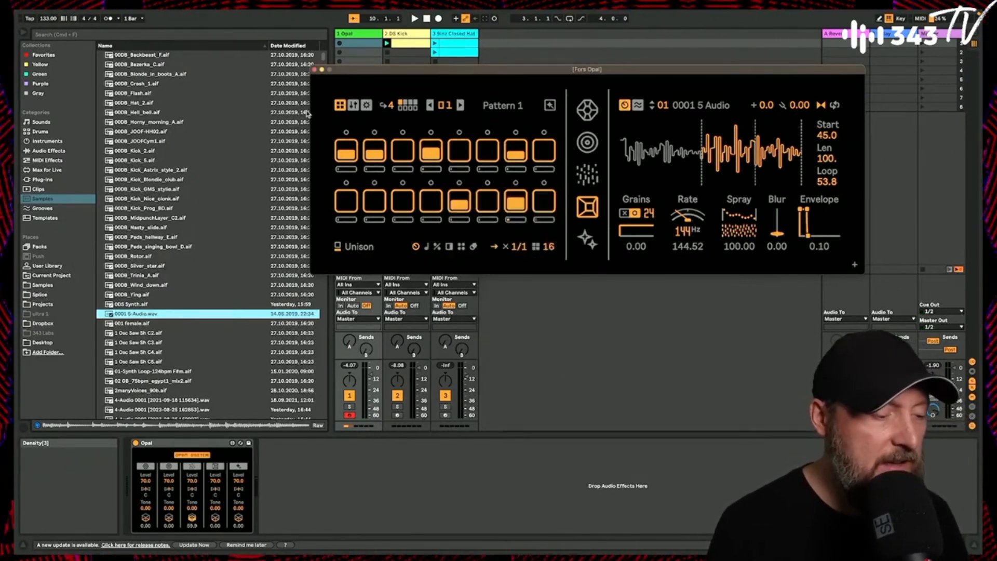
left_click(315, 69)
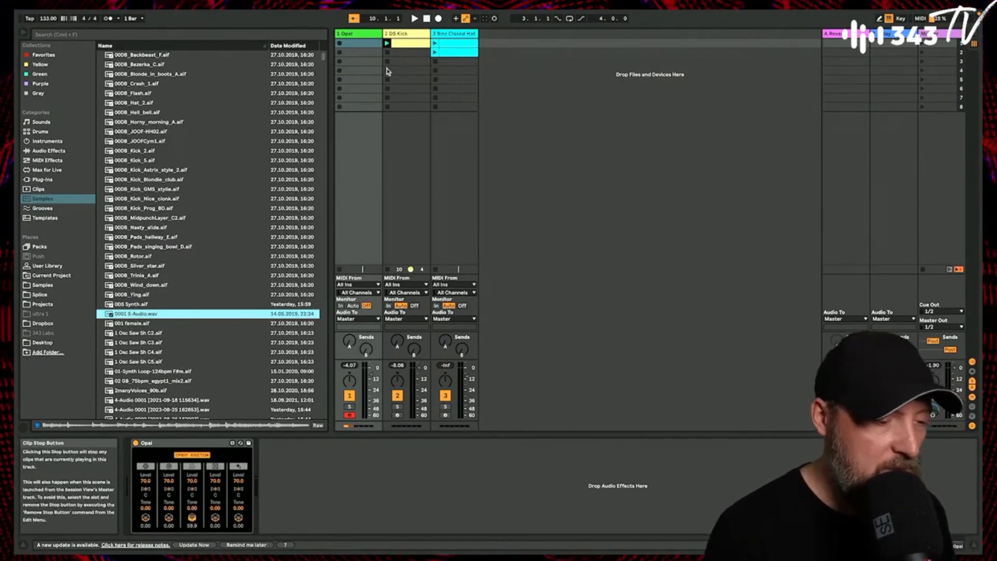
- Insert an audio track after the 9inz Closed Hat track
left_click(457, 33)
right_click(460, 33)
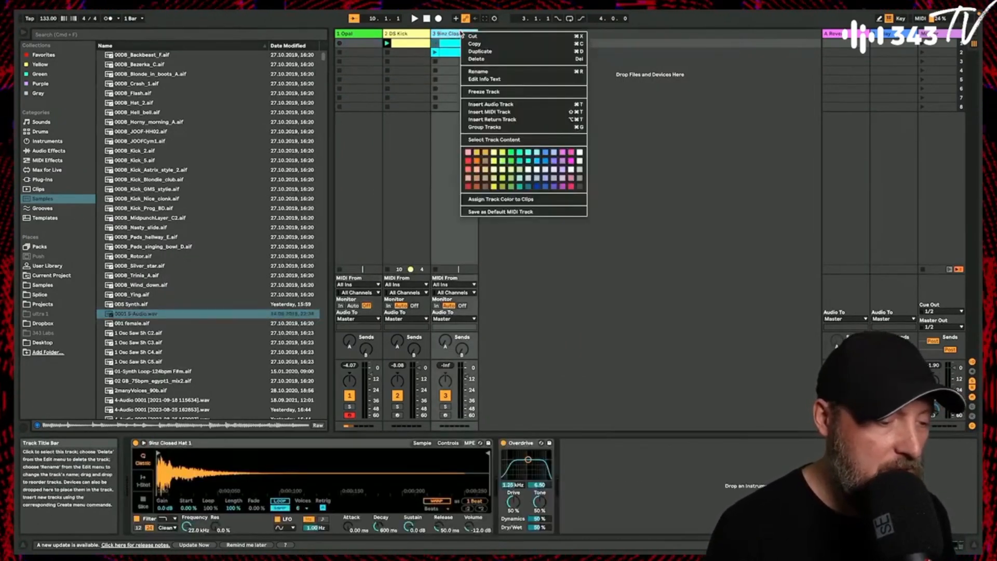
left_click(499, 104)
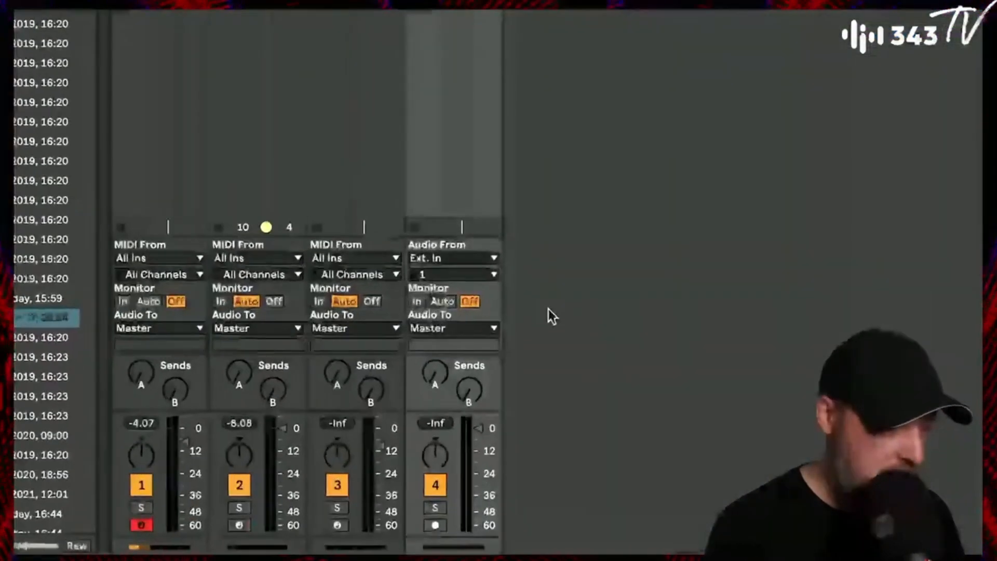
- Route the new audio track's input from 1-Opal, using the 3/4-Opal output
left_click(454, 259)
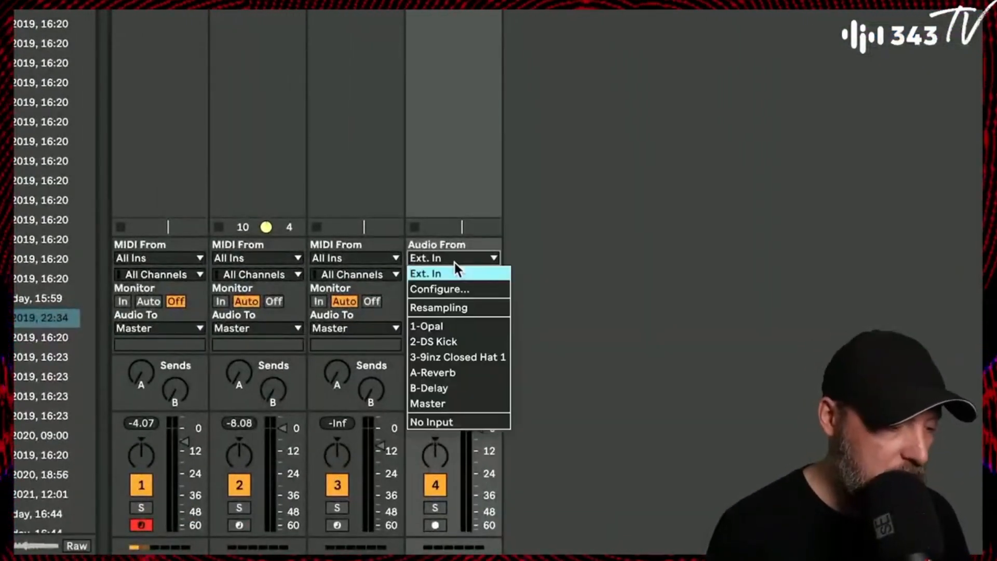
left_click(438, 326)
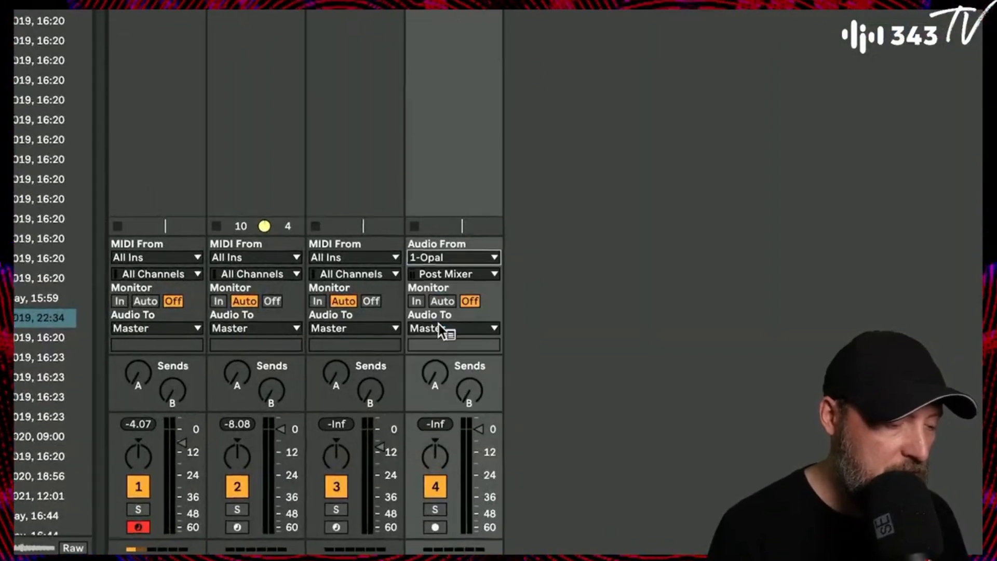
left_click(460, 260)
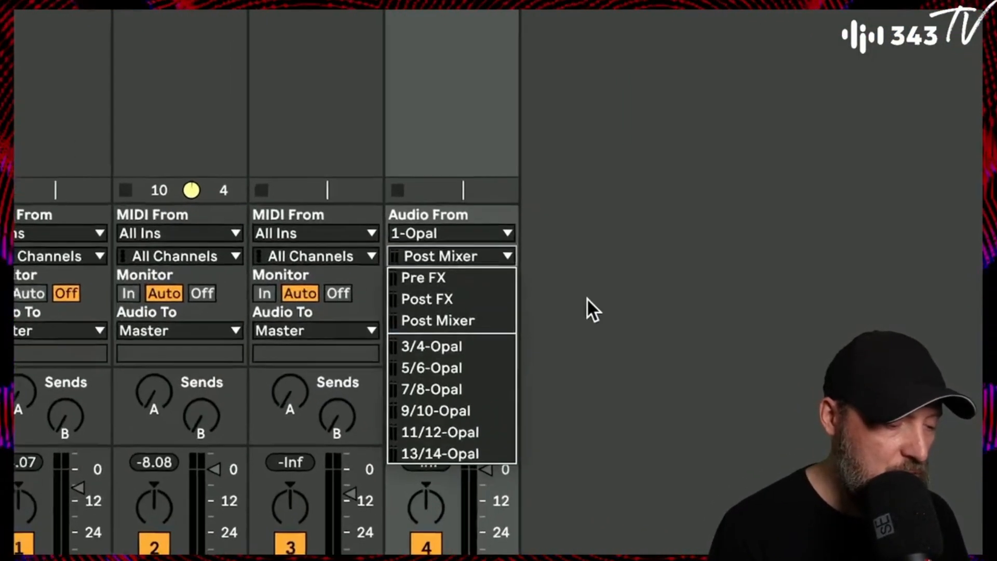
left_click(452, 349)
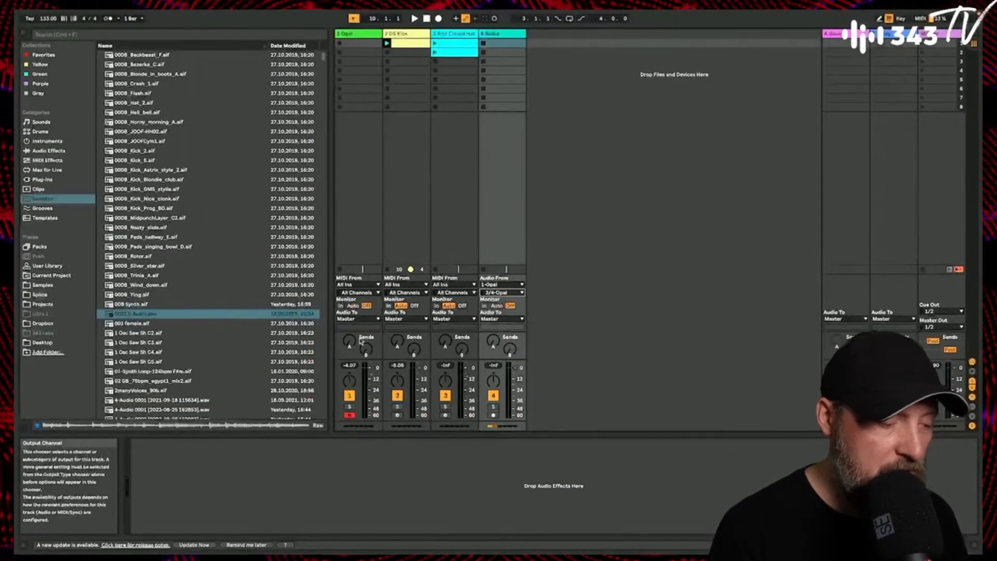
- Mute the Opal track and monitor the routed audio track's input at a volume of -3.0 dB
left_click(352, 397)
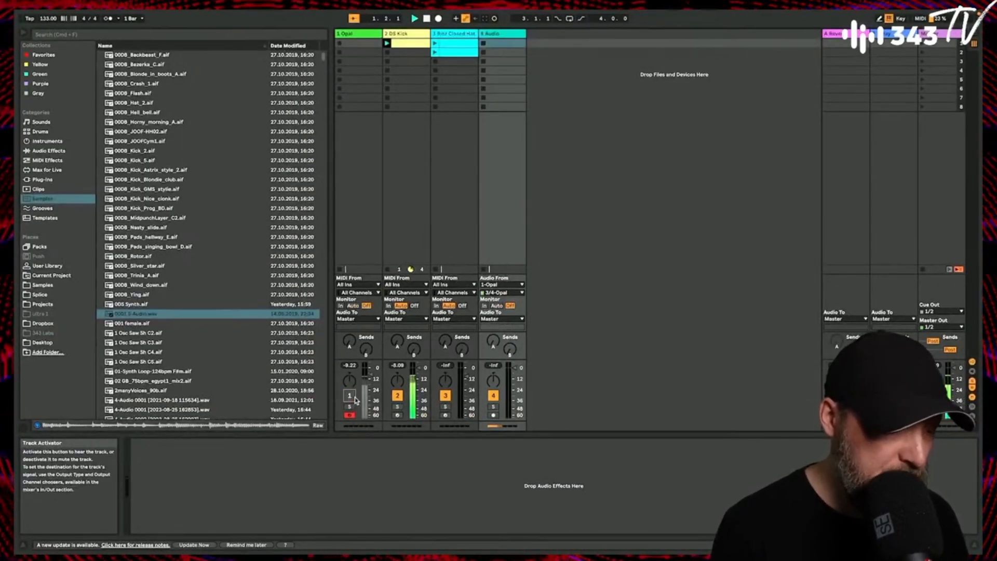
left_click(485, 306)
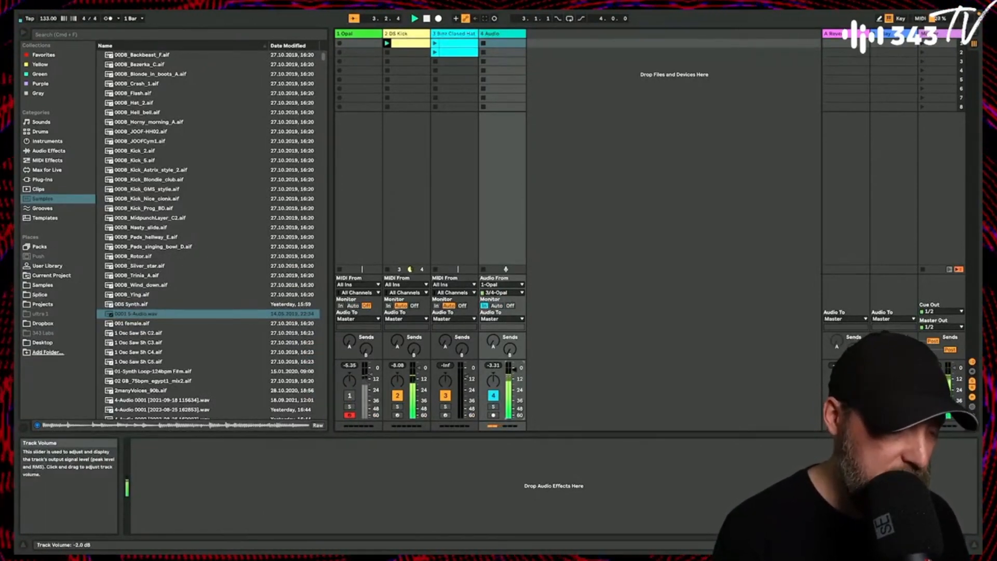
left_click_drag(515, 369, 514, 369)
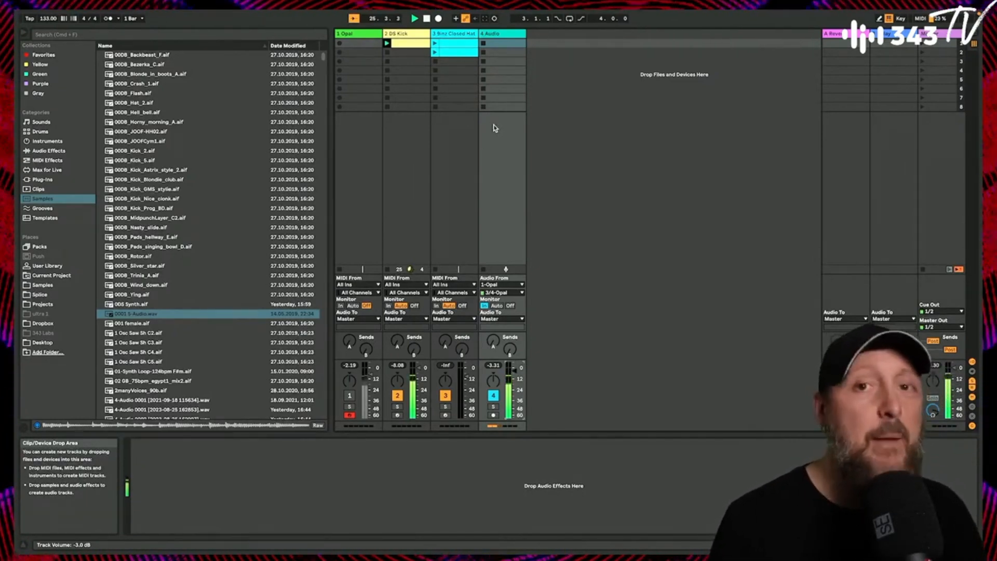
- Insert an audio track after the 4 Audio track and route its input from 1-Opal, using the 5/6-Opal output
right_click(500, 34)
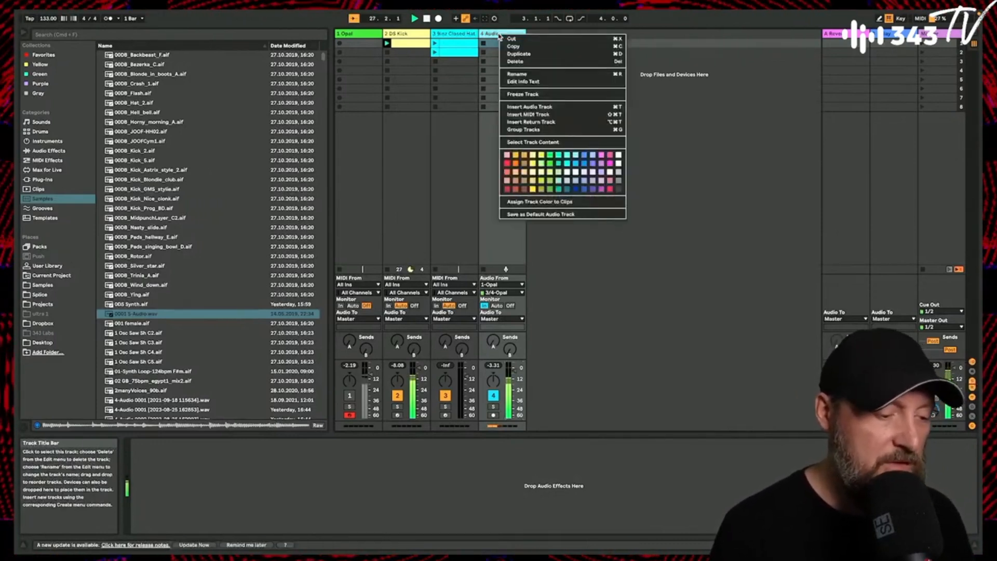
left_click(550, 107)
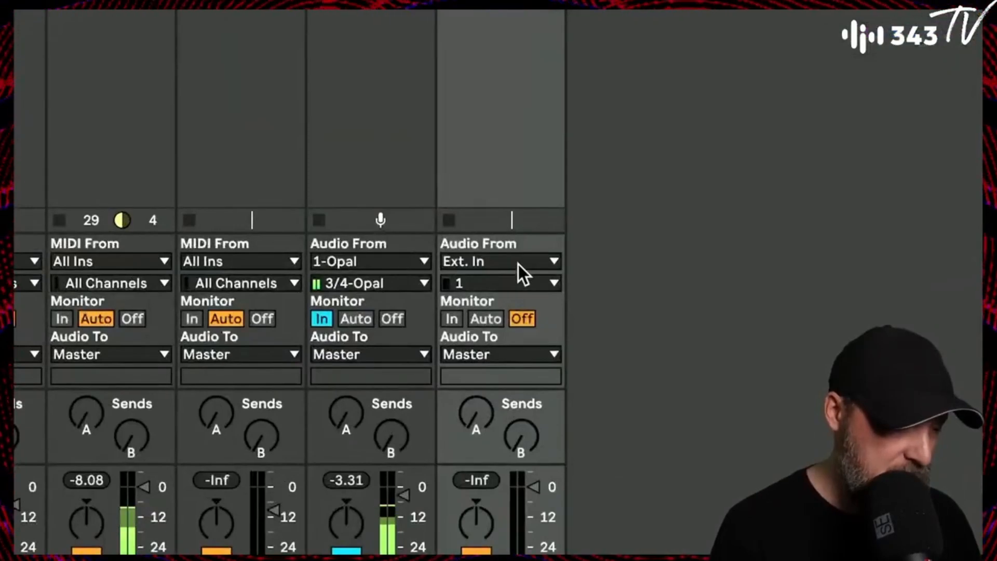
left_click(557, 285)
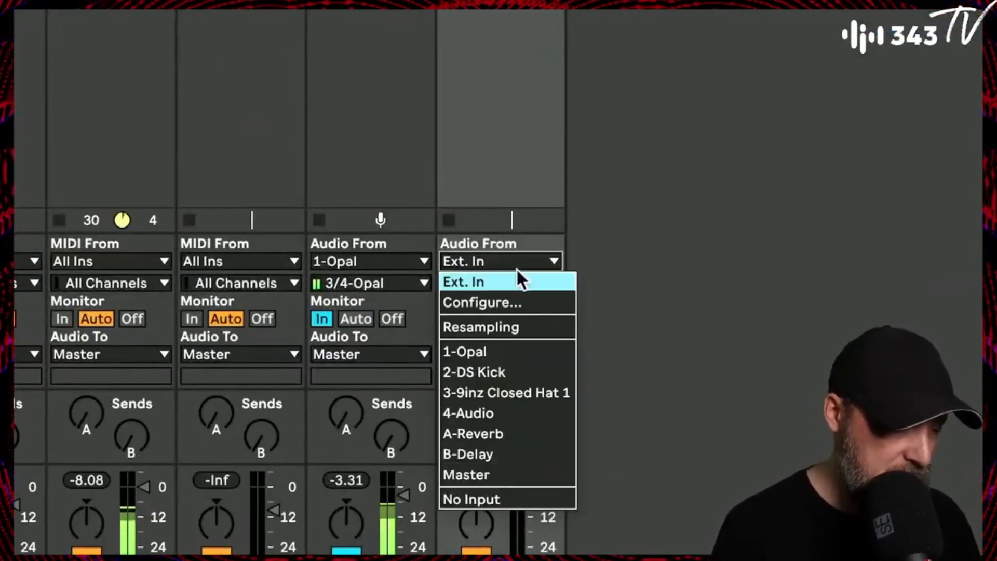
left_click(506, 352)
left_click(508, 284)
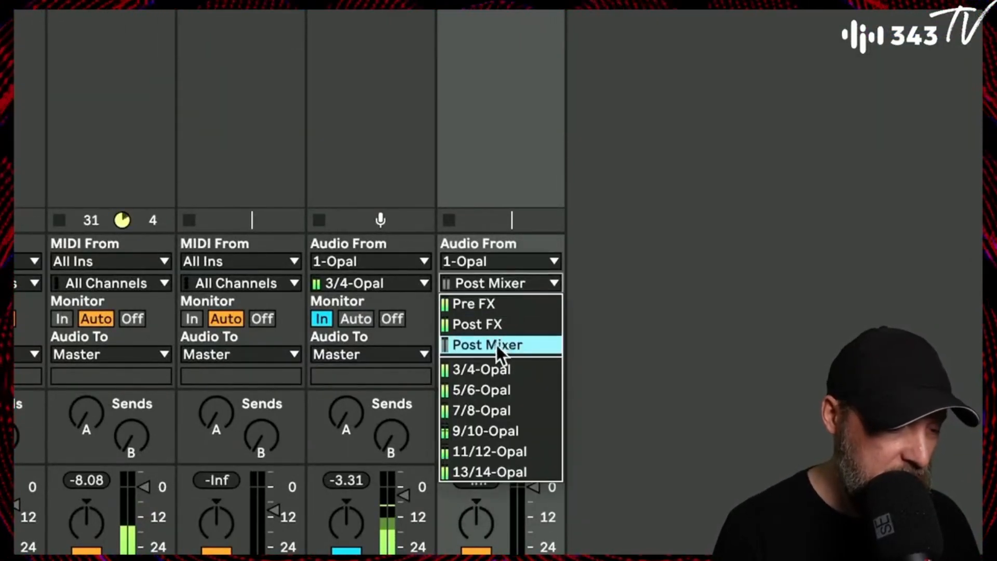
left_click(488, 388)
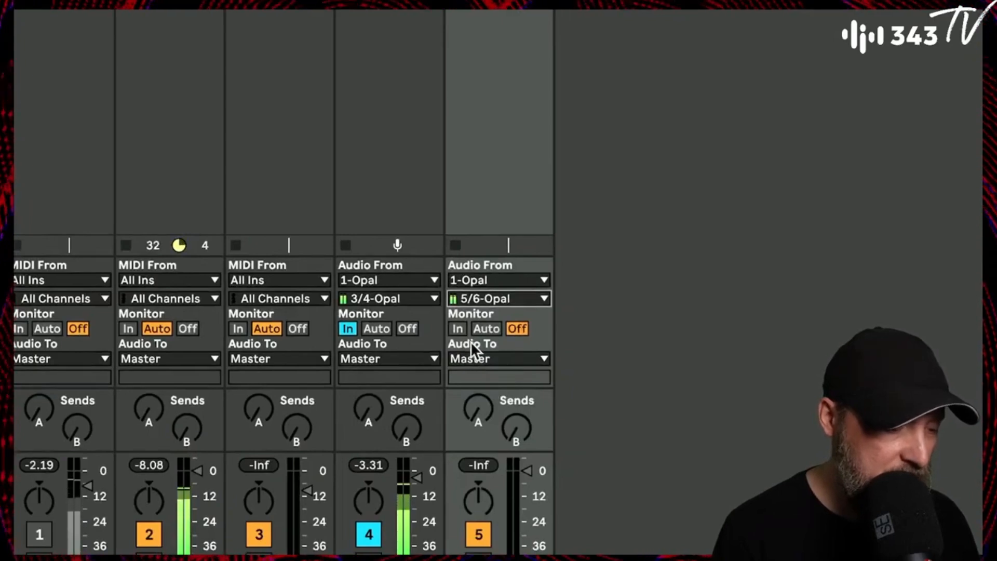
- Set the 5 Audio track's monitoring to In and mute the 4 Audio track
left_click(458, 329)
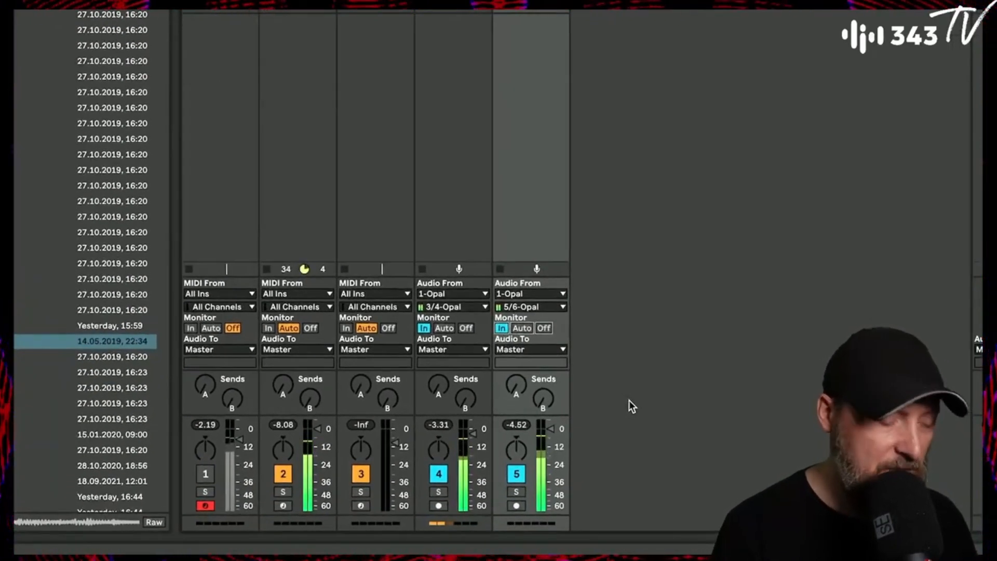
left_click(438, 474)
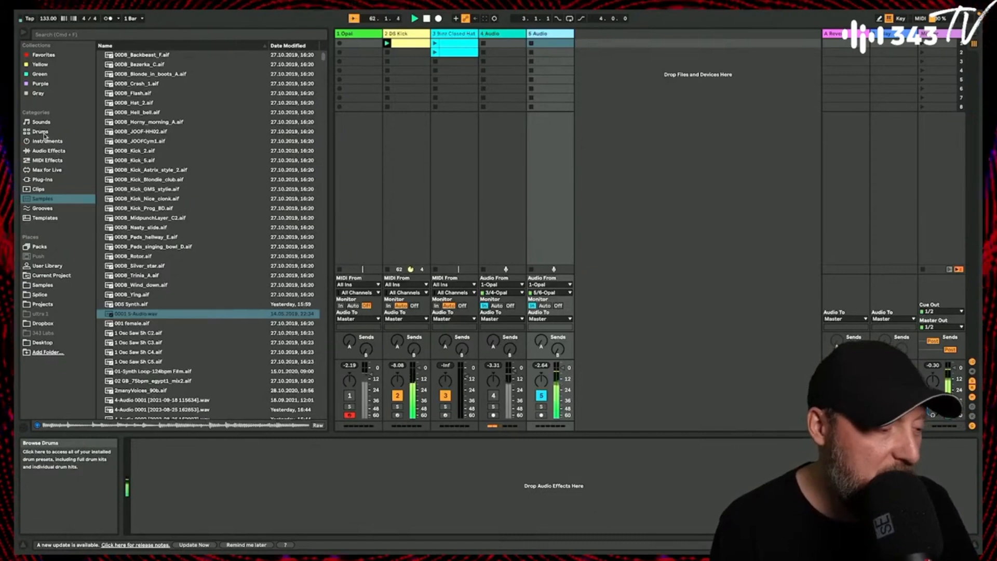
- Try a Compressor on the 5 Audio track with a -42.3 dB threshold, 6.00:1 ratio and 17.4 dB output, and remove it
left_click(52, 152)
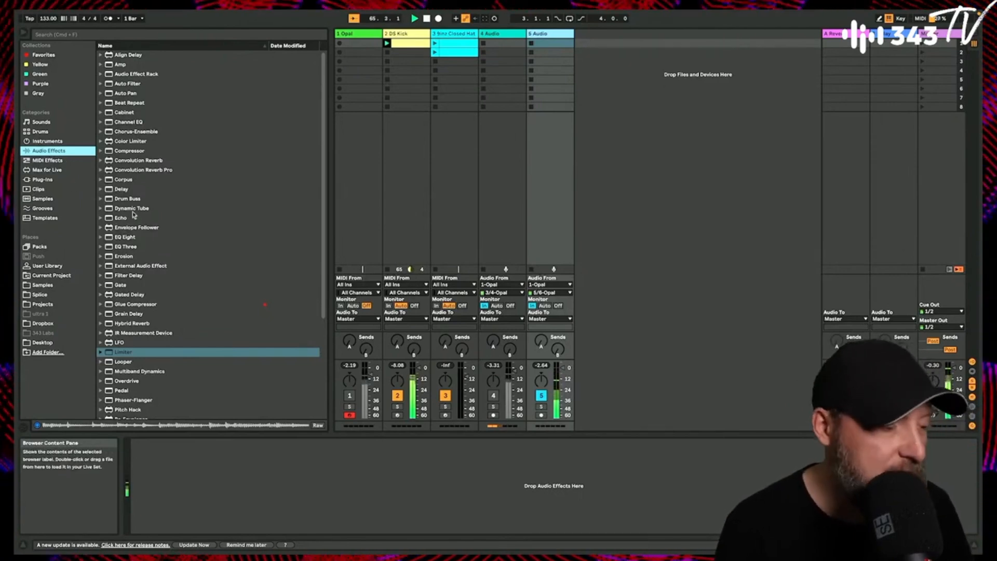
double_click(114, 151)
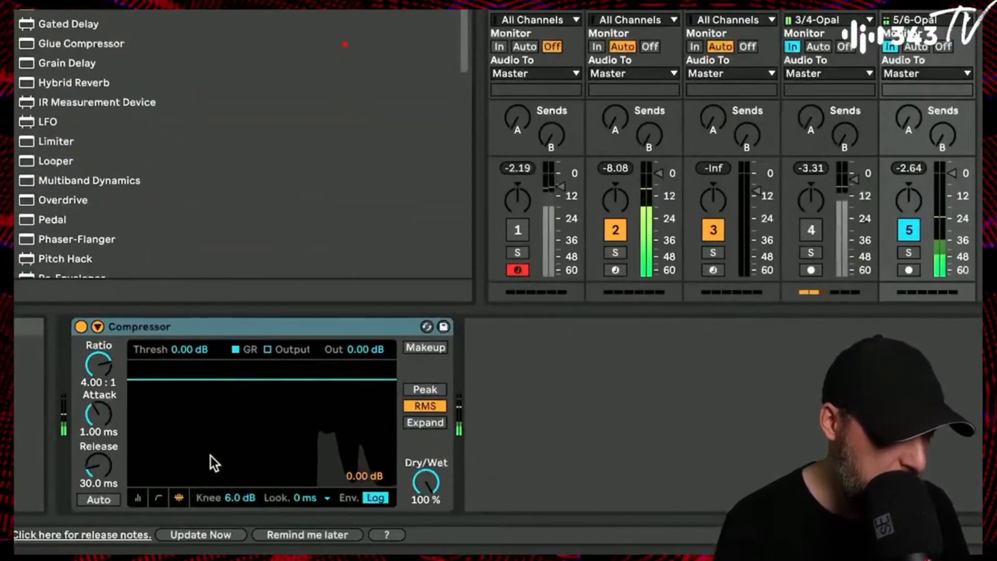
left_click_drag(190, 350, 190, 439)
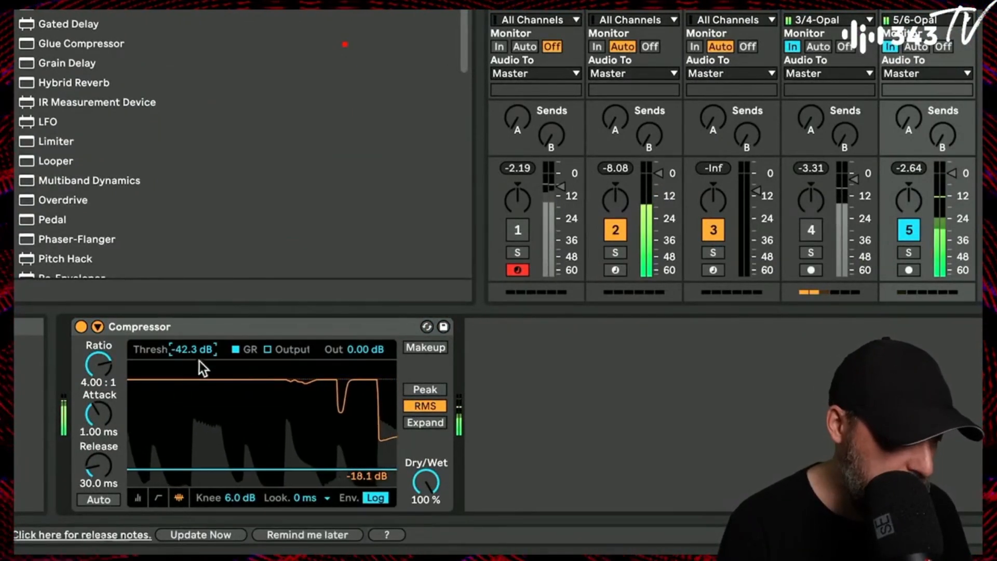
left_click_drag(107, 390, 107, 382)
left_click_drag(367, 349, 367, 313)
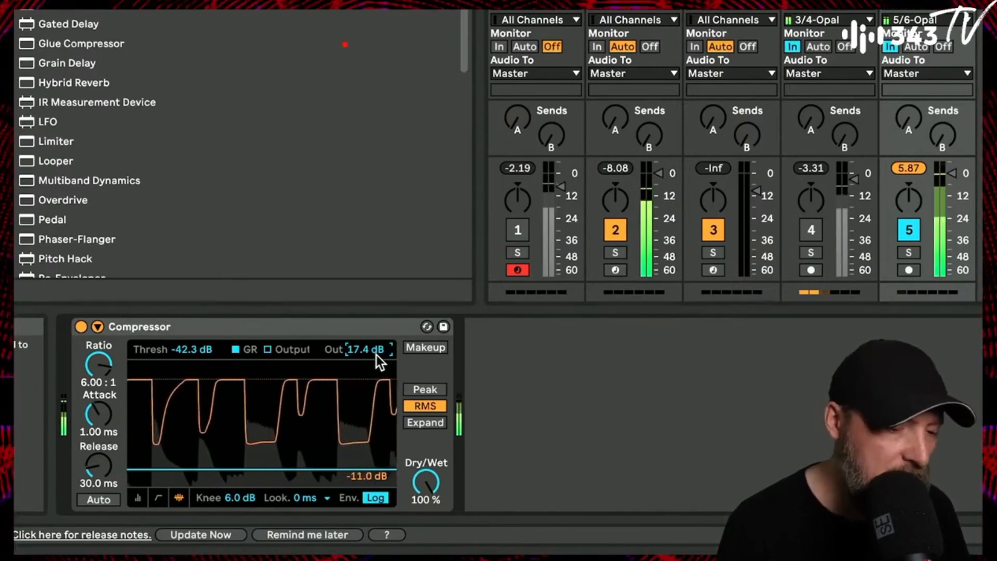
left_click(349, 326)
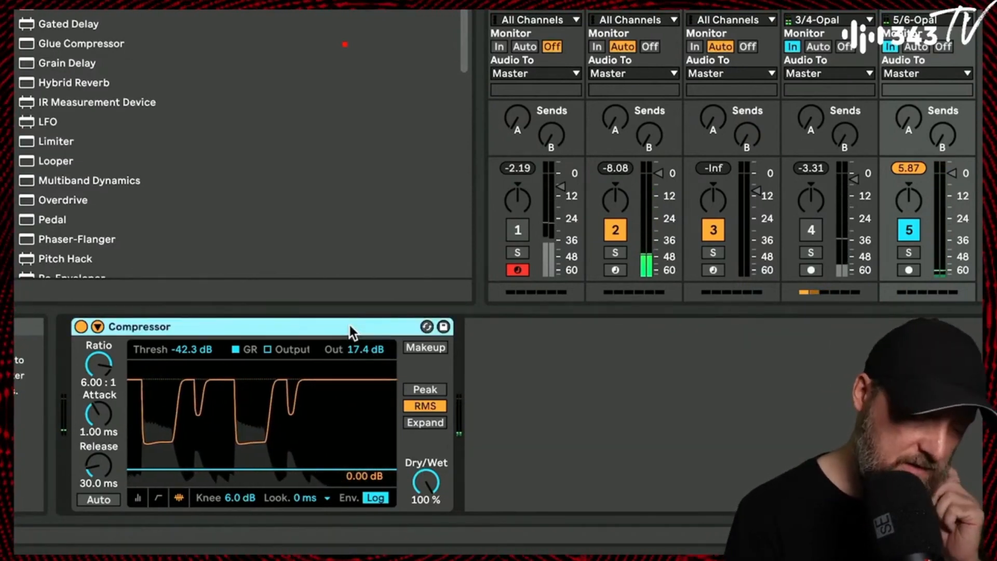
key("Delete")
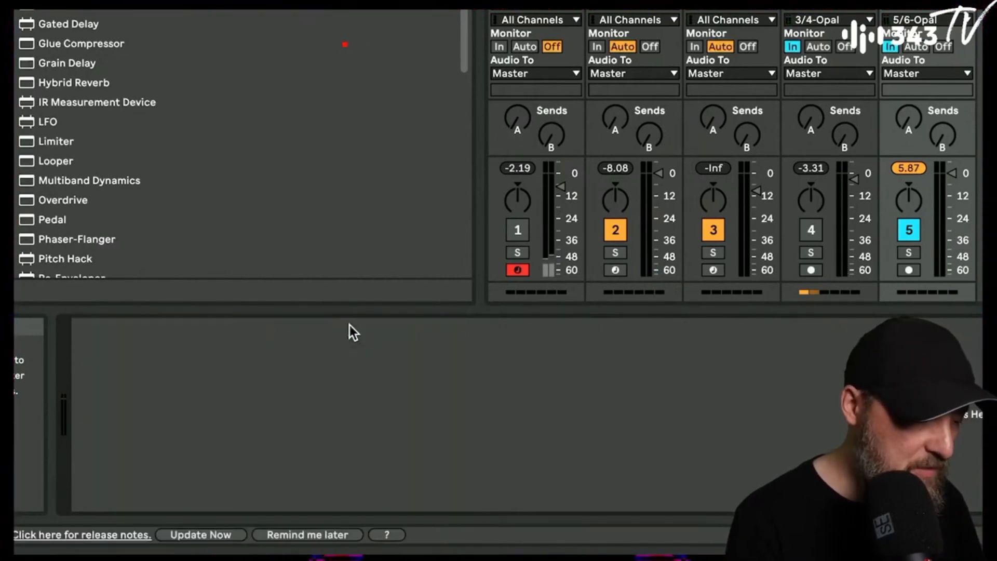
- Load the OTT preset of Multiband Dynamics onto the 5 Audio track and play the result
scroll(154, 323, "down", 3)
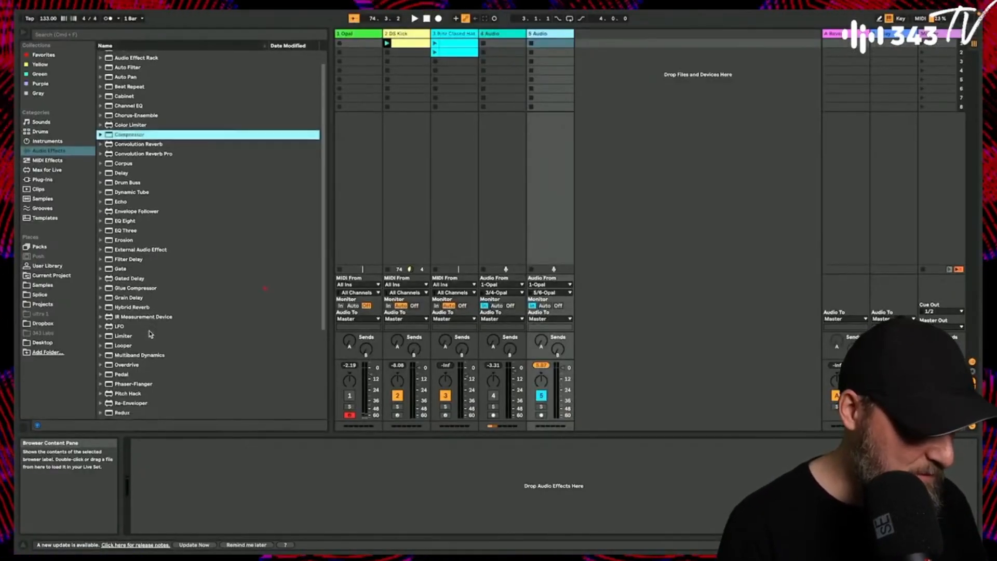
double_click(131, 344)
scroll(131, 354, "down", 3)
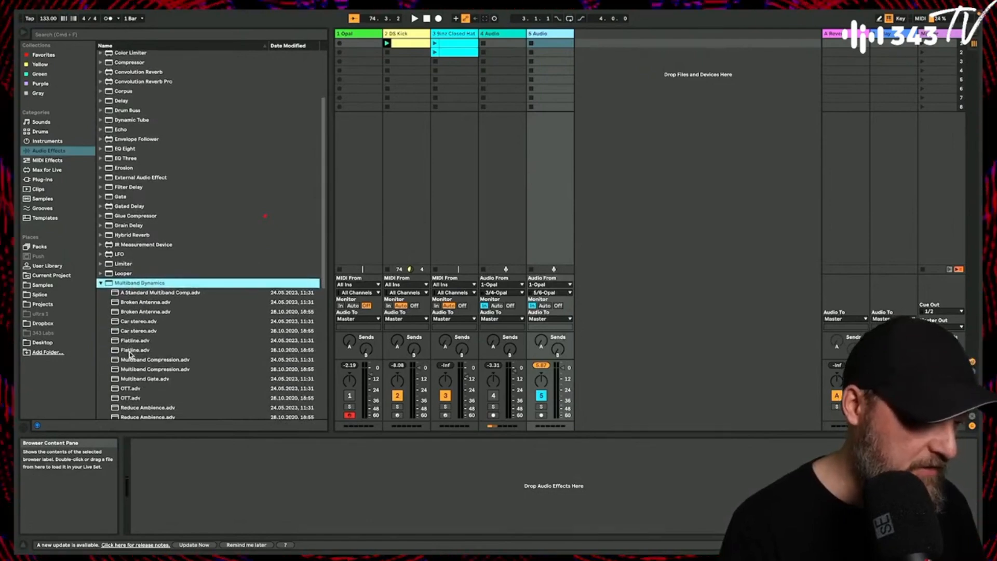
scroll(131, 355, "down", 1)
left_click(139, 375)
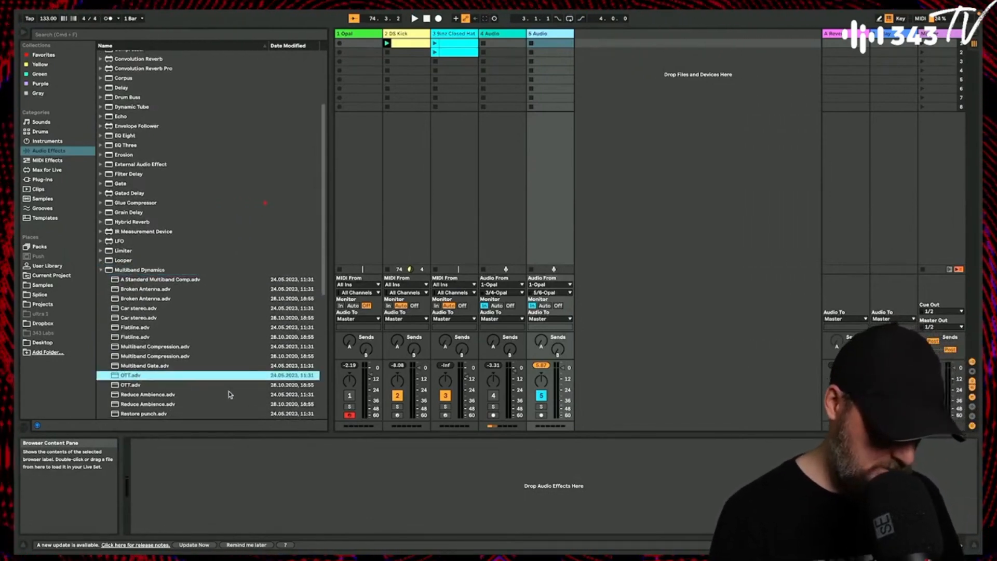
double_click(279, 381)
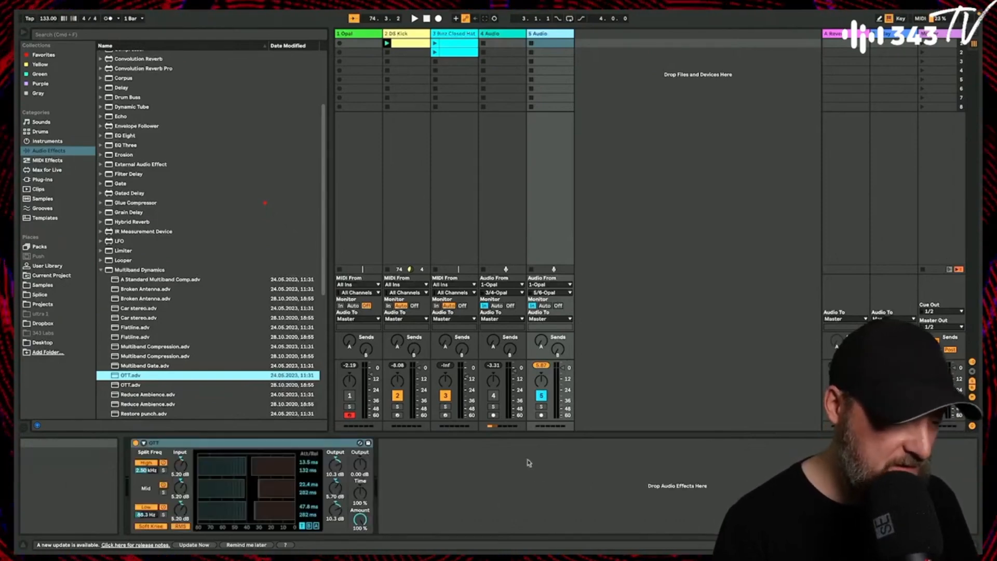
key("space")
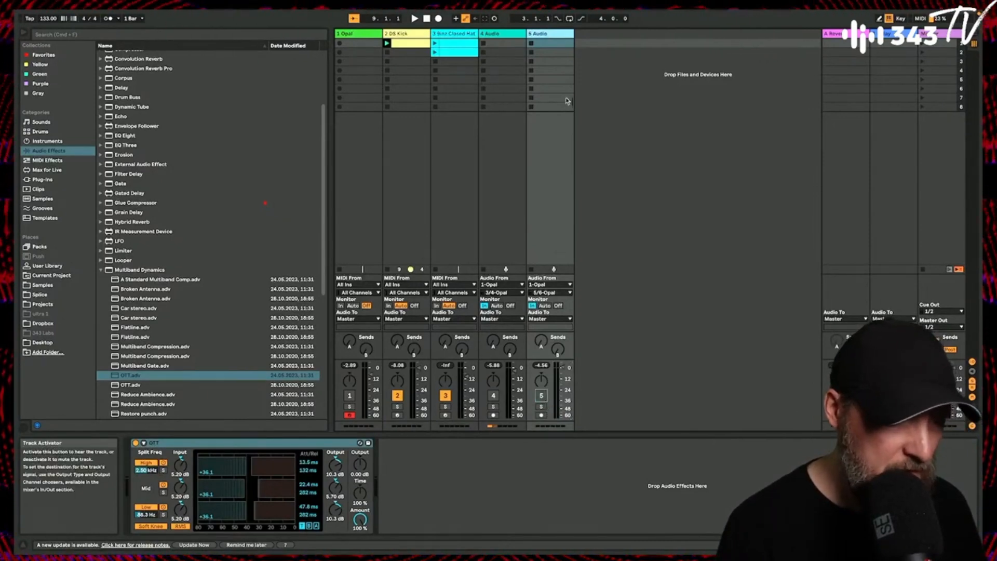
- Insert an audio track after the 5 Audio track and route its input from 1-Opal, using the 7/8-Opal output
right_click(549, 35)
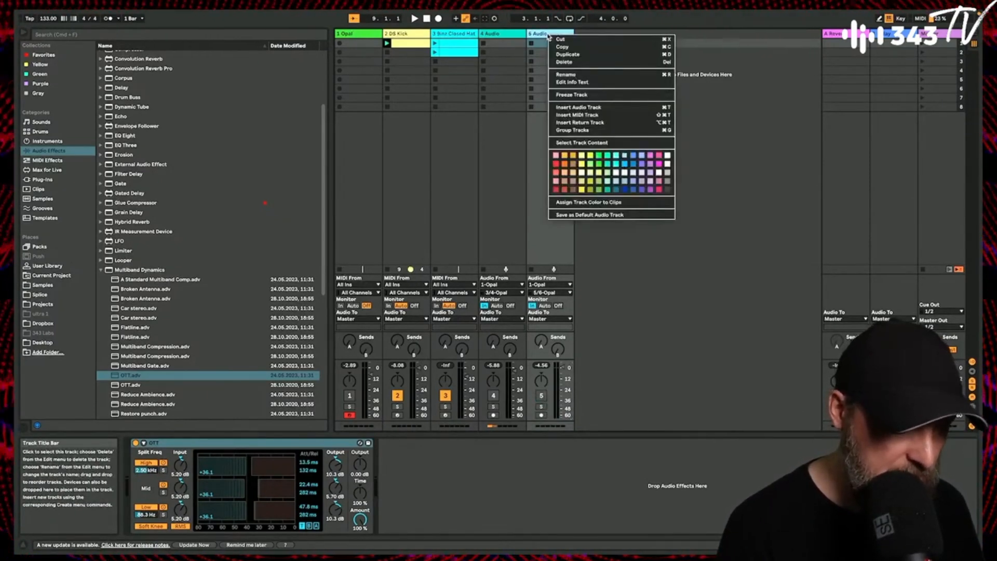
left_click(579, 107)
left_click(595, 285)
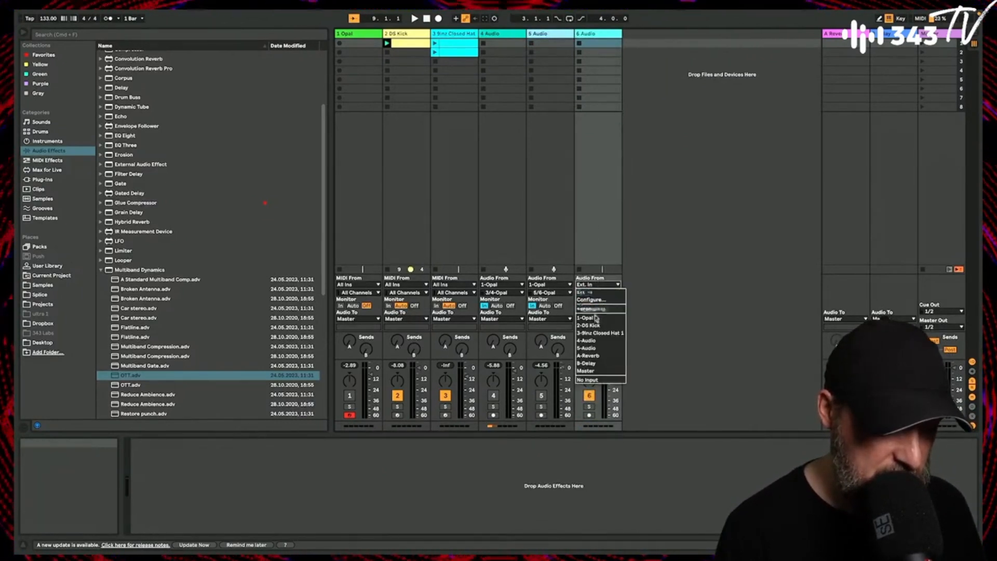
left_click(595, 321)
left_click(598, 293)
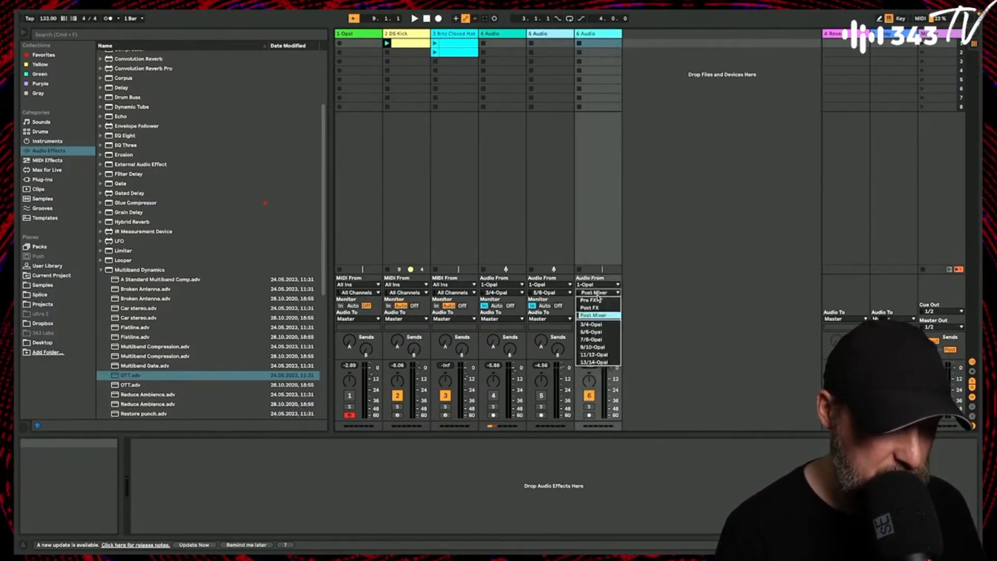
left_click(597, 339)
- Monitor the 6 Audio track's input during playback, sending it to A-Reverb at -3.2 dB and B-Delay at -4.4 dB
left_click(582, 307)
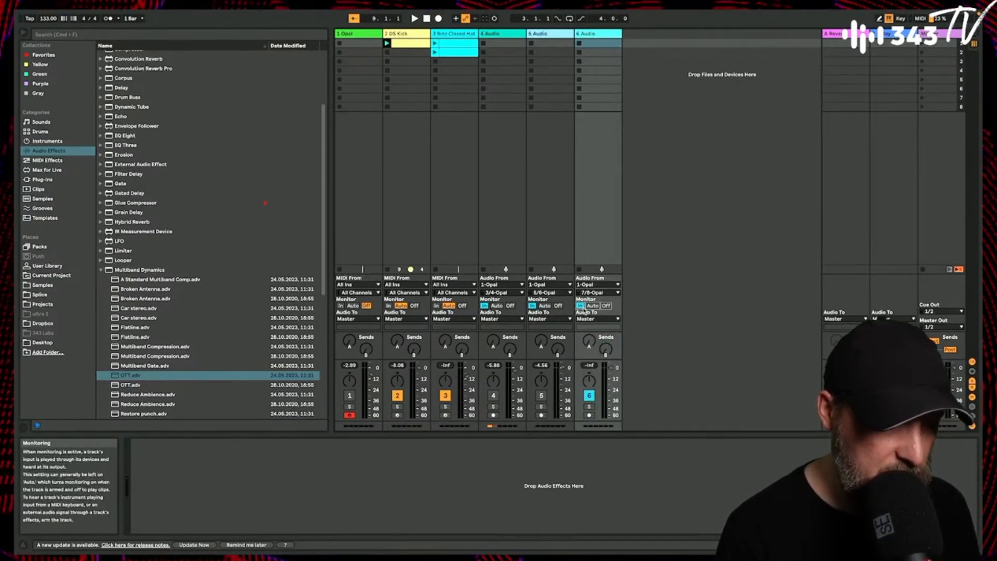
key("space")
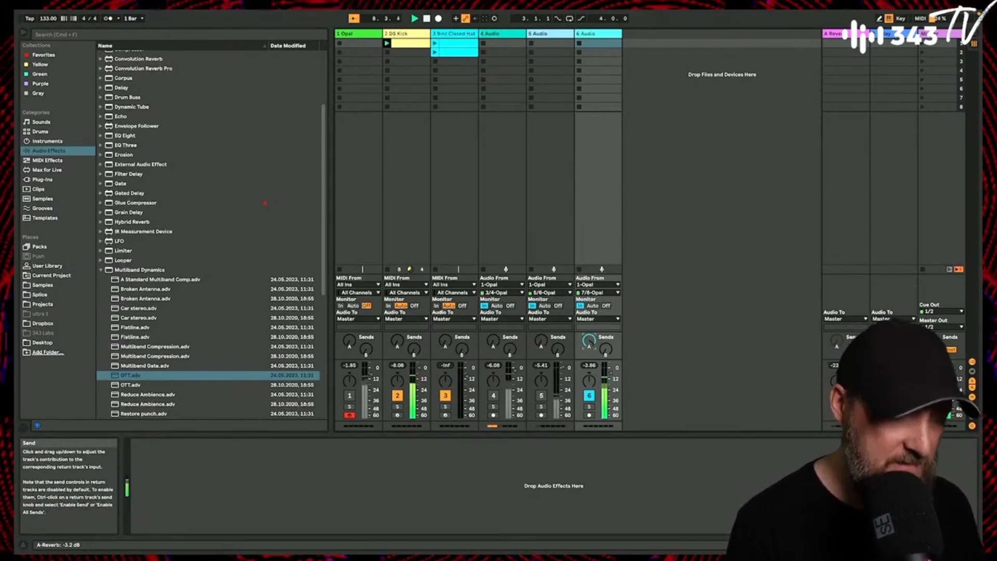
left_click_drag(606, 350, 606, 344)
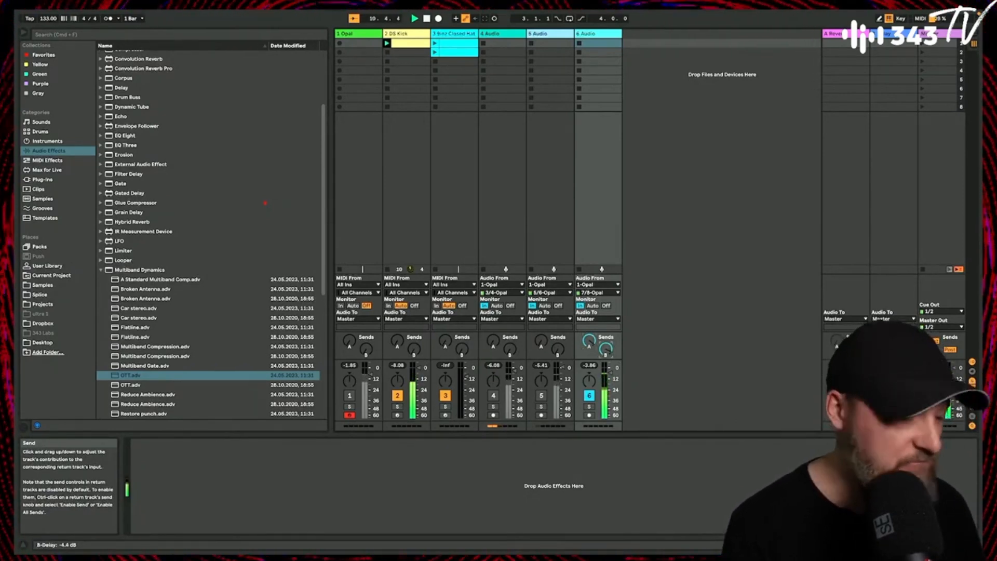
- Launch the second clip on the 9inz Closed Hat track and play the set with it
left_click(436, 52)
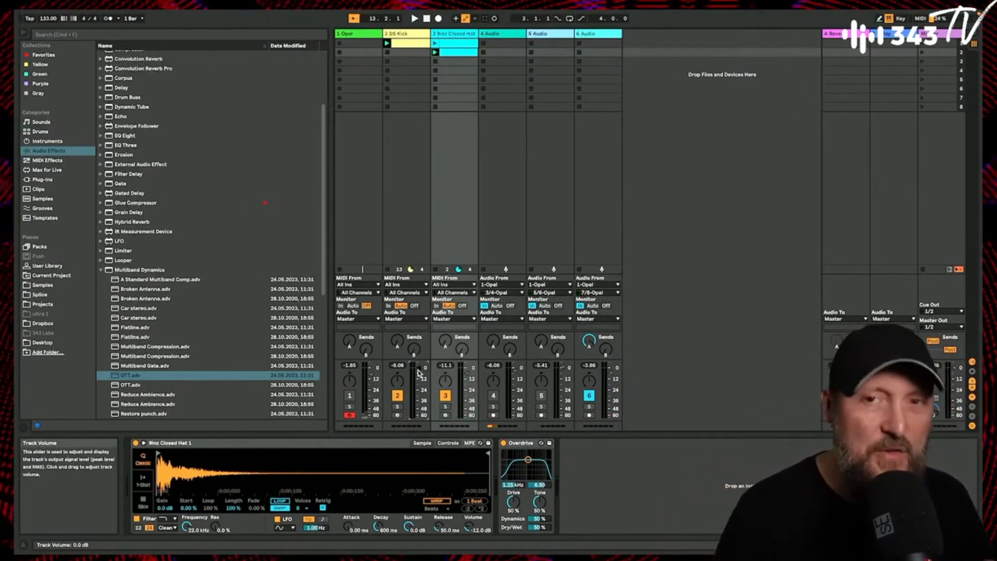
key("space")
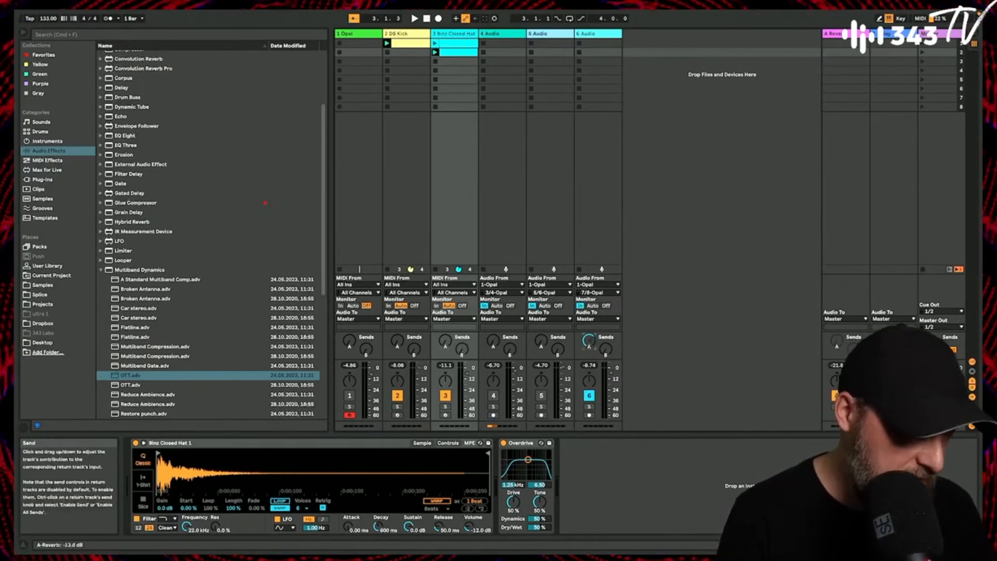
- Insert an audio track after the 6 Audio track
left_click(597, 33)
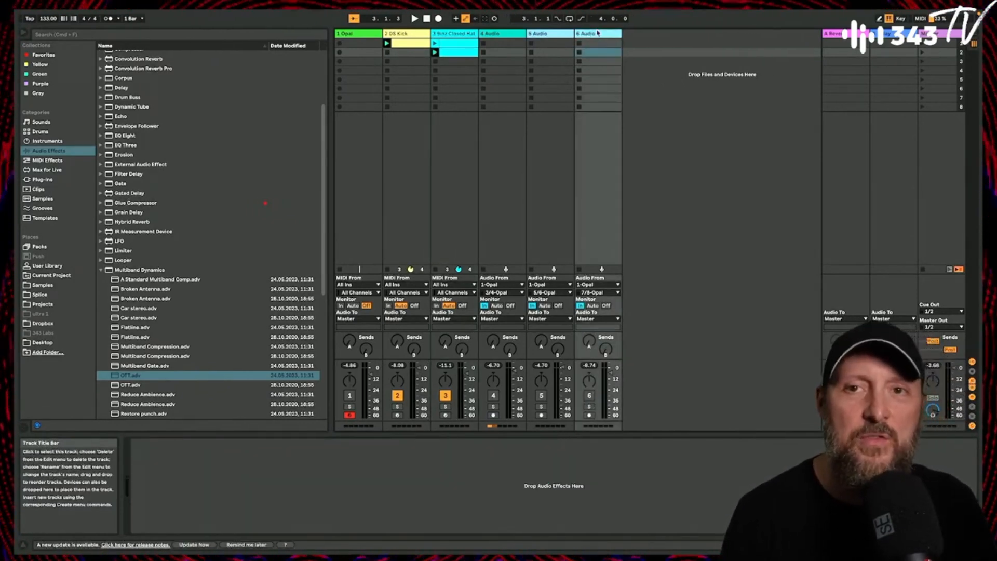
right_click(597, 36)
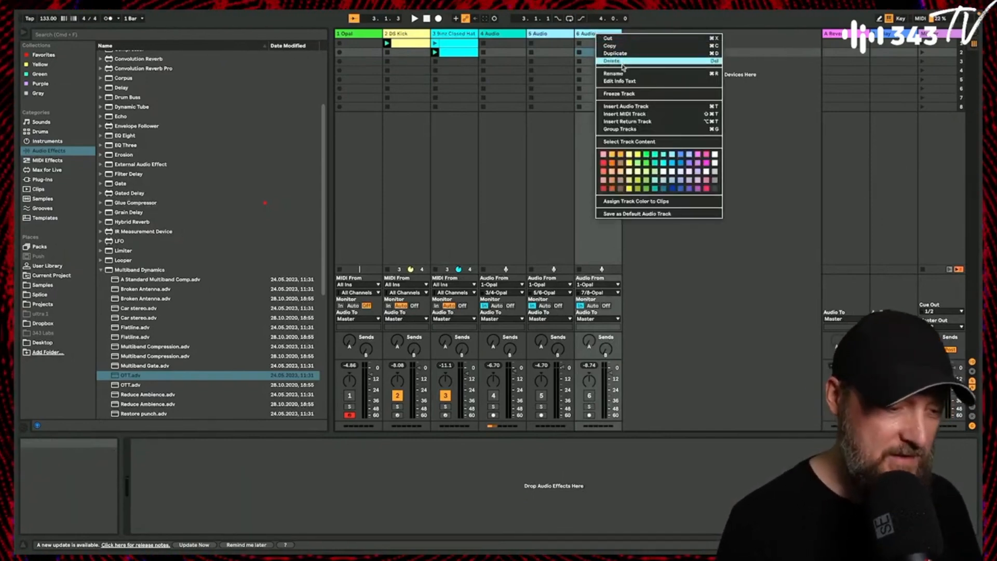
left_click(619, 107)
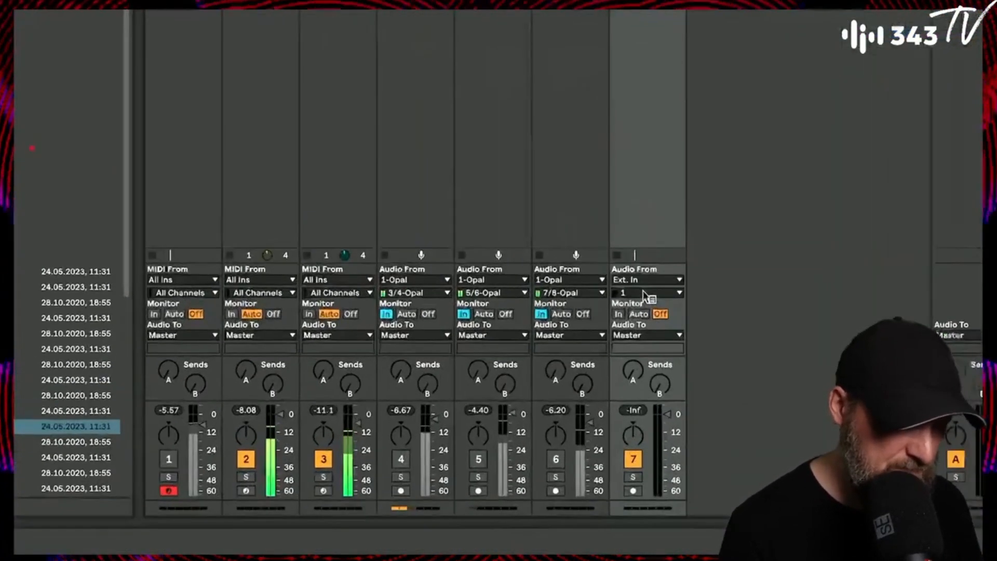
- Route the 7 Audio track's input from 1-Opal using the 9/10-Opal output, and set its monitoring to In
left_click(644, 293)
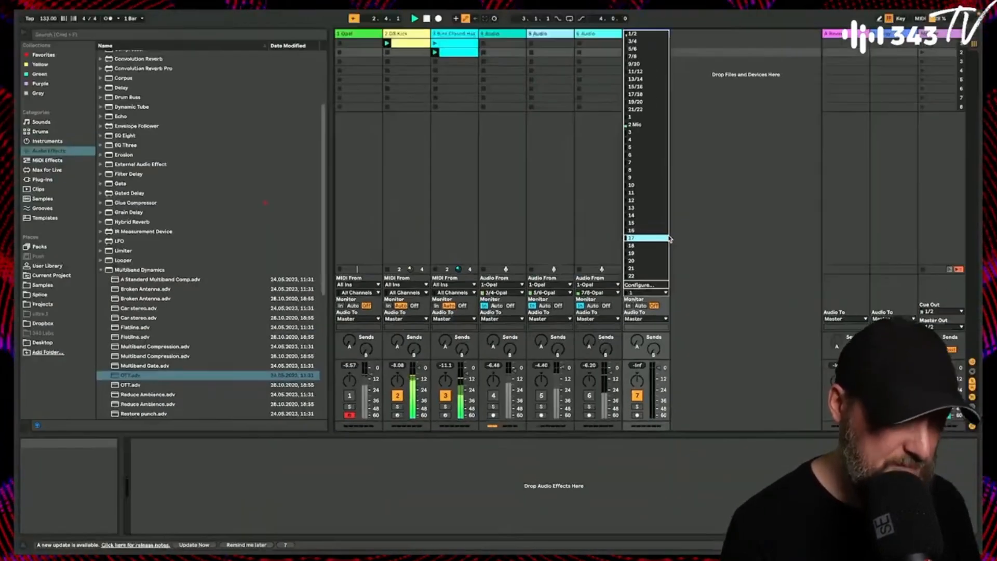
left_click(738, 203)
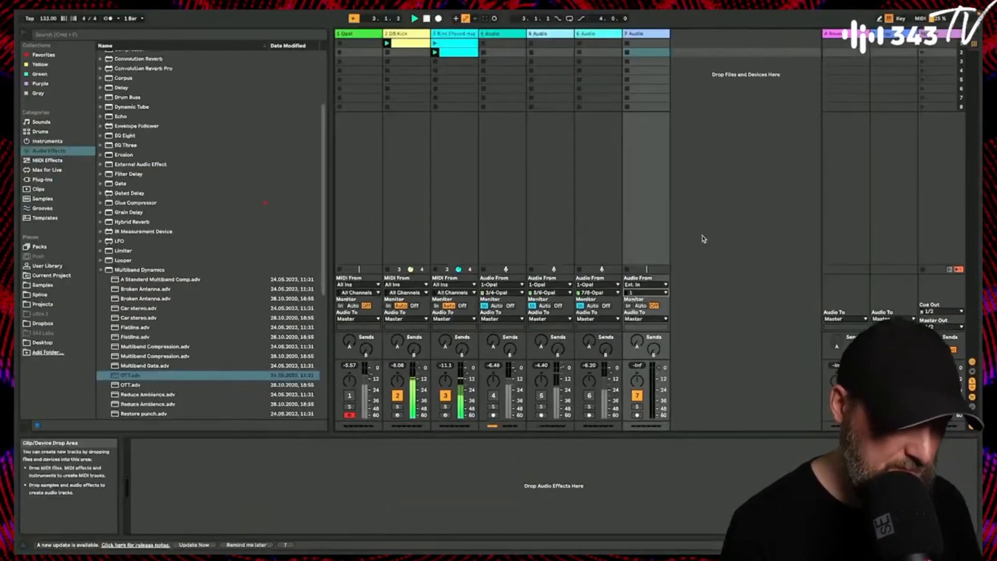
left_click(646, 285)
left_click(643, 319)
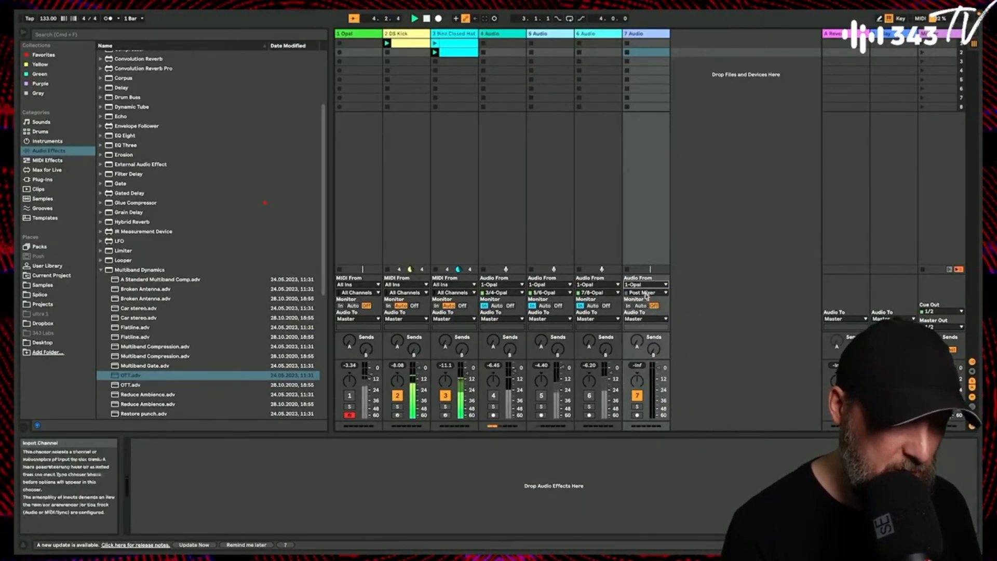
left_click(645, 293)
left_click(640, 347)
left_click(629, 306)
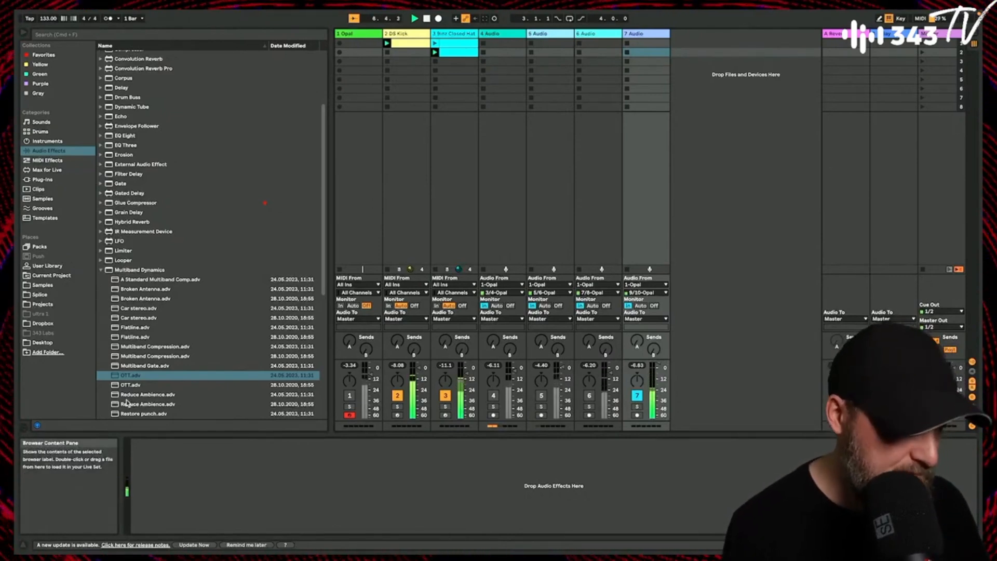
- Launch the first clip on the 9inz Closed Hat track and show the Master track's device chain
left_click(884, 213)
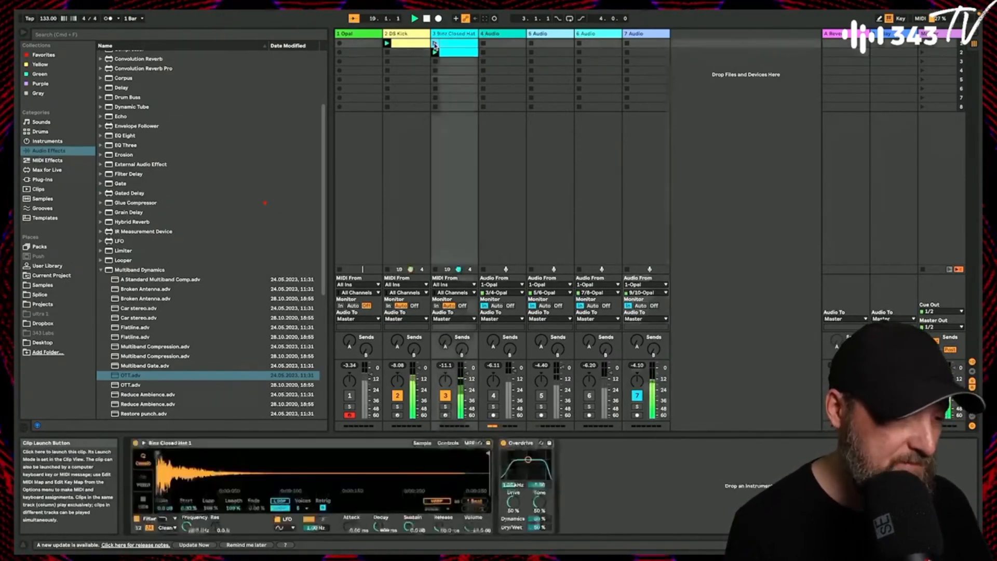
left_click(943, 38)
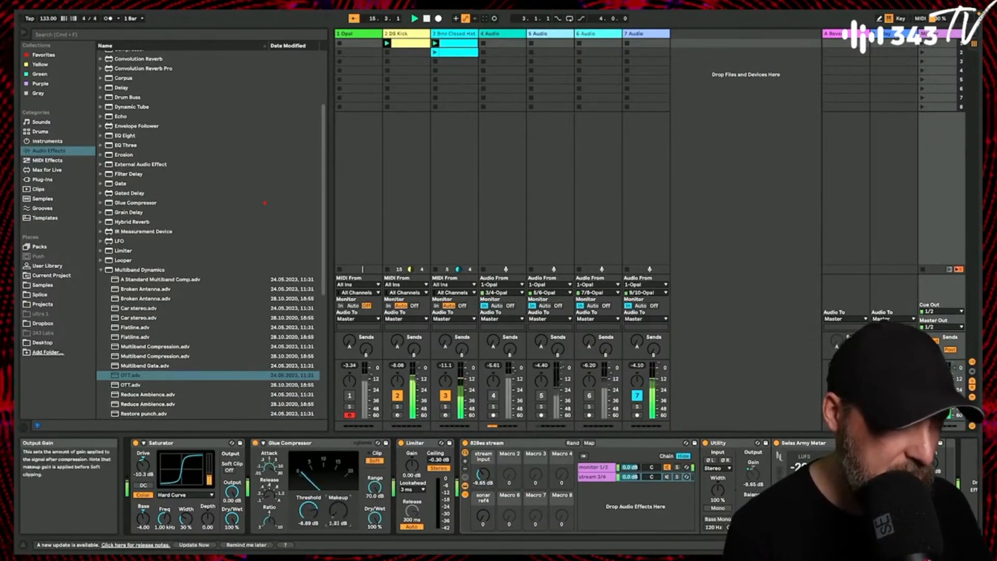
- Play the set from the start and open the Opal track's device editor
left_click(641, 34)
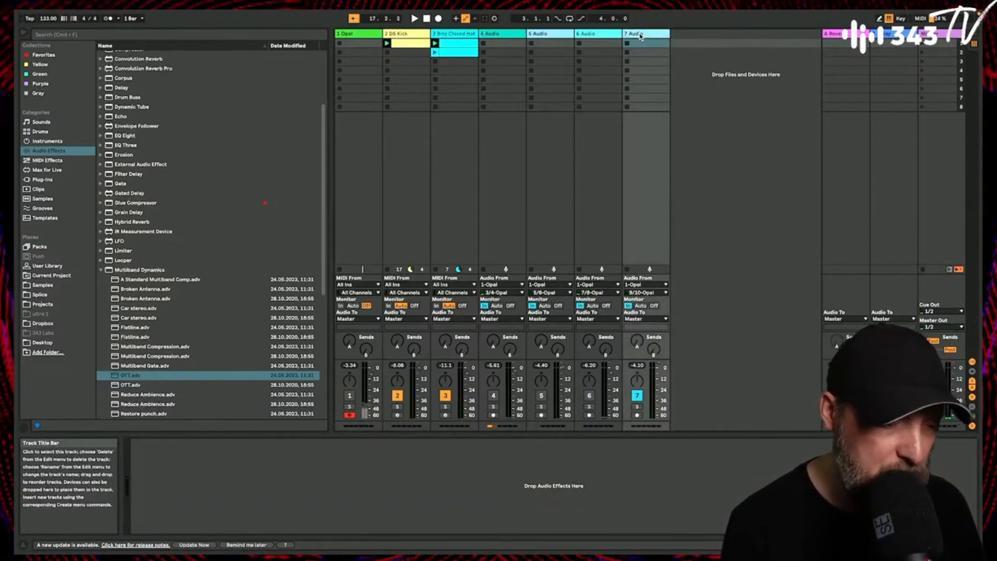
key("space")
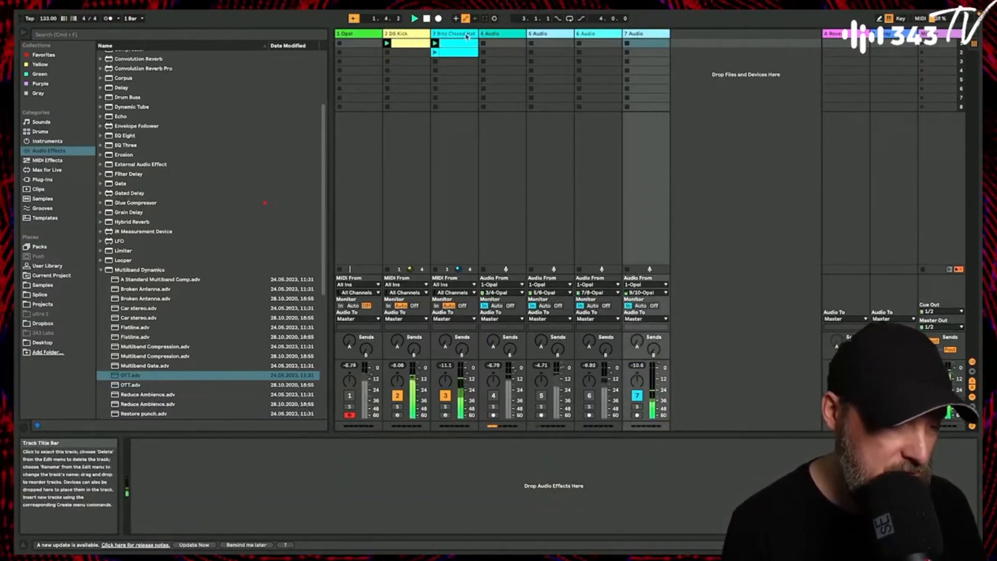
left_click(354, 35)
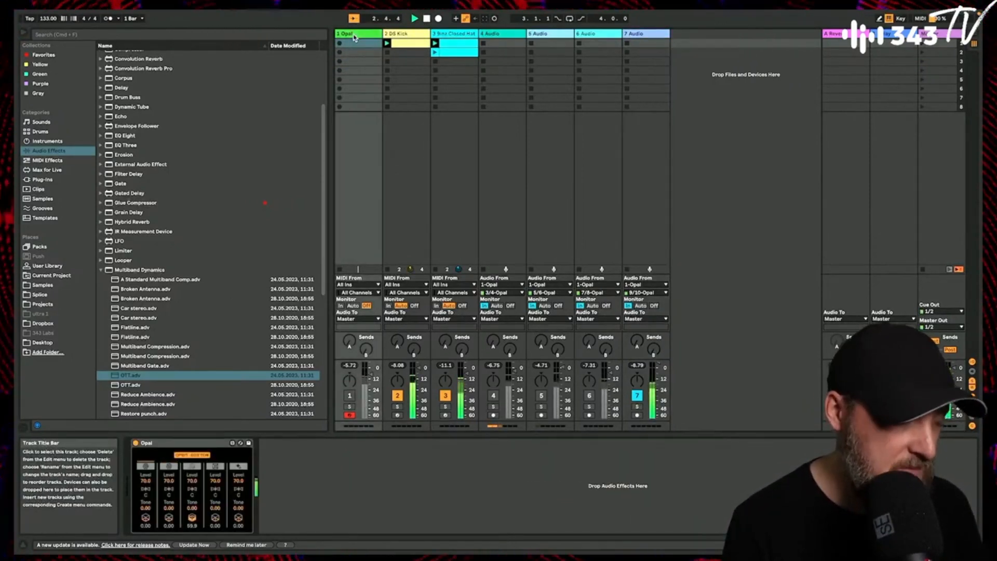
left_click(191, 455)
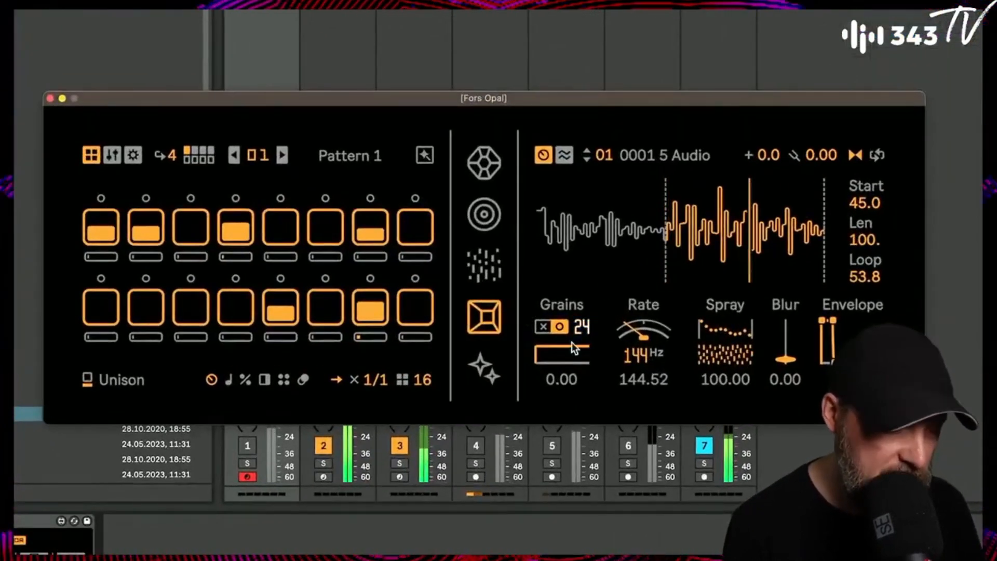
- Set the granular sampler's Grain Fade to 59.50, its Blur to 61.2 and its Grain Scan to 13.27
left_click_drag(550, 338, 550, 307)
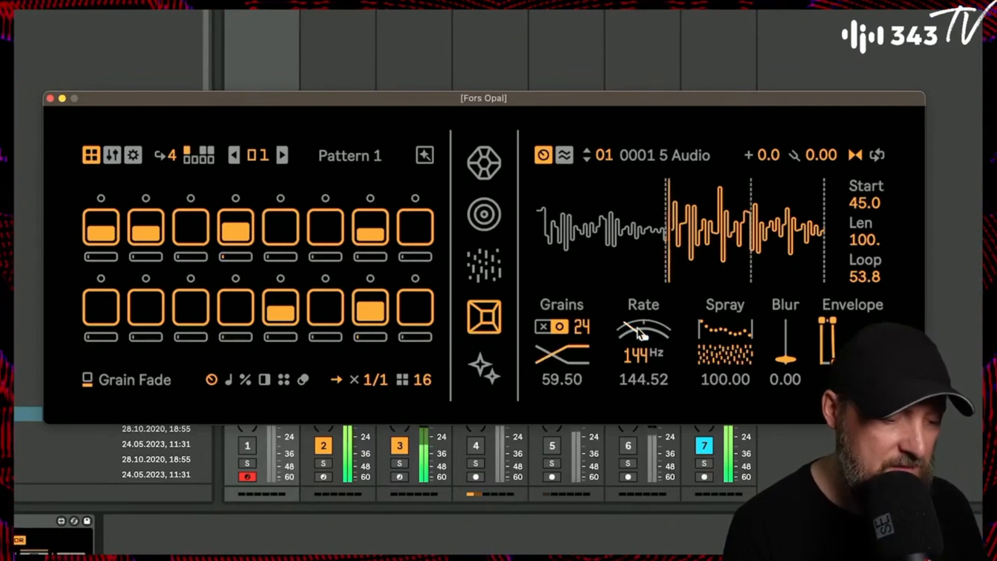
left_click_drag(643, 334, 643, 296)
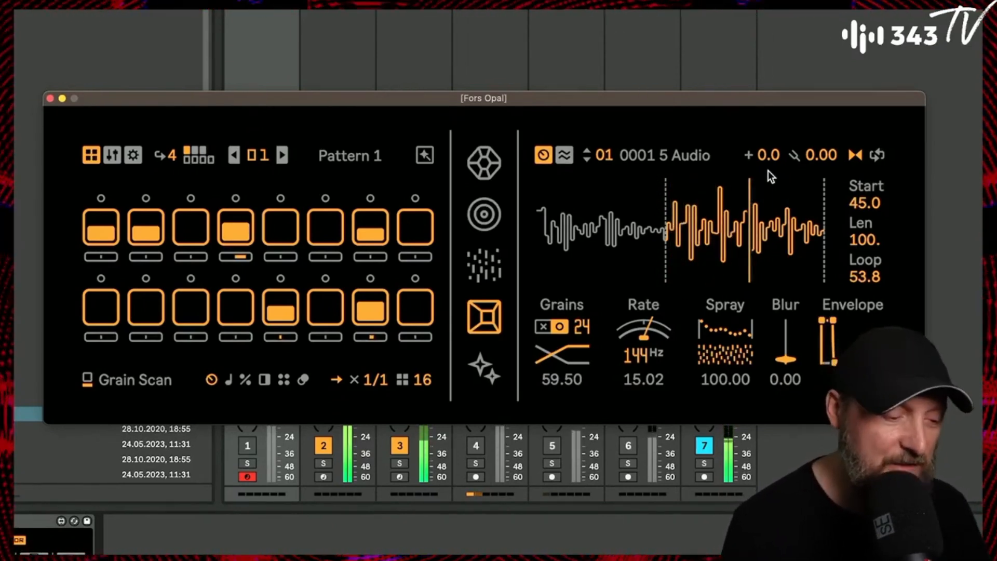
left_click_drag(786, 353, 786, 329)
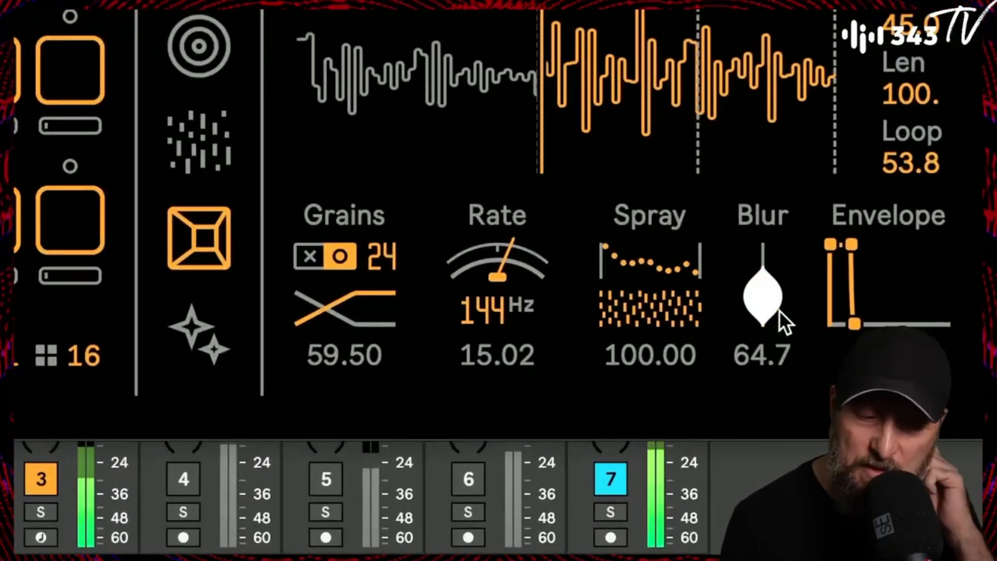
left_click_drag(765, 292, 766, 294)
mouse_move(498, 254)
left_mouse_down()
mouse_move(496, 228)
mouse_move(496, 298)
mouse_move(493, 251)
left_mouse_up()
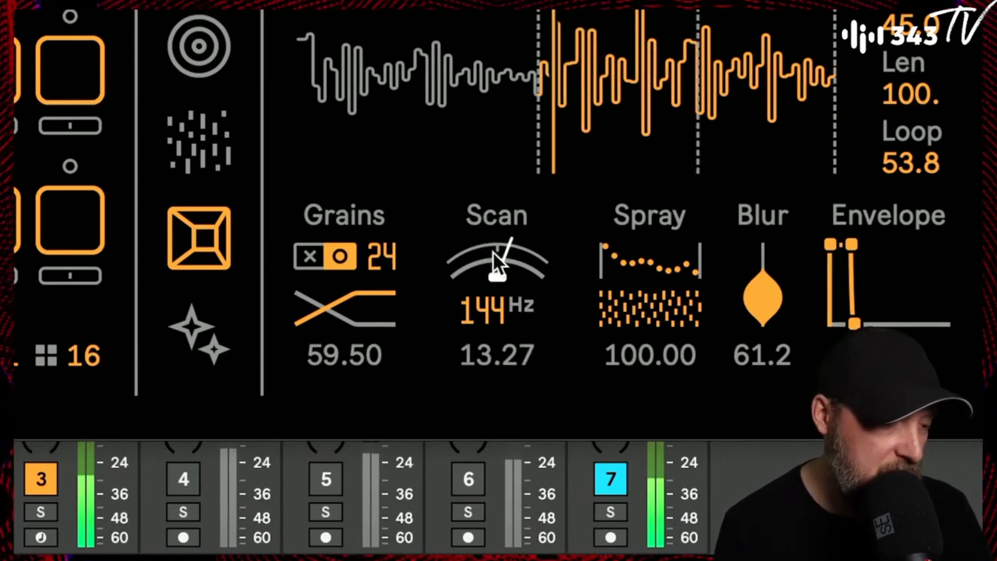
- Reduce the sampler's grain count to 16
left_click(338, 258)
mouse_move(347, 308)
left_mouse_down()
mouse_move(346, 295)
mouse_move(347, 309)
left_mouse_up()
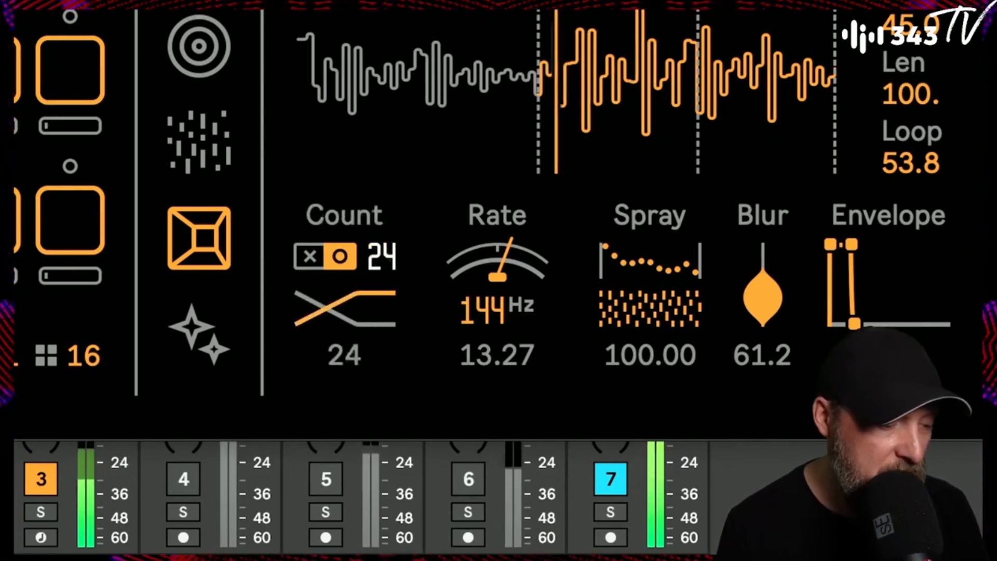
left_click_drag(382, 256, 381, 267)
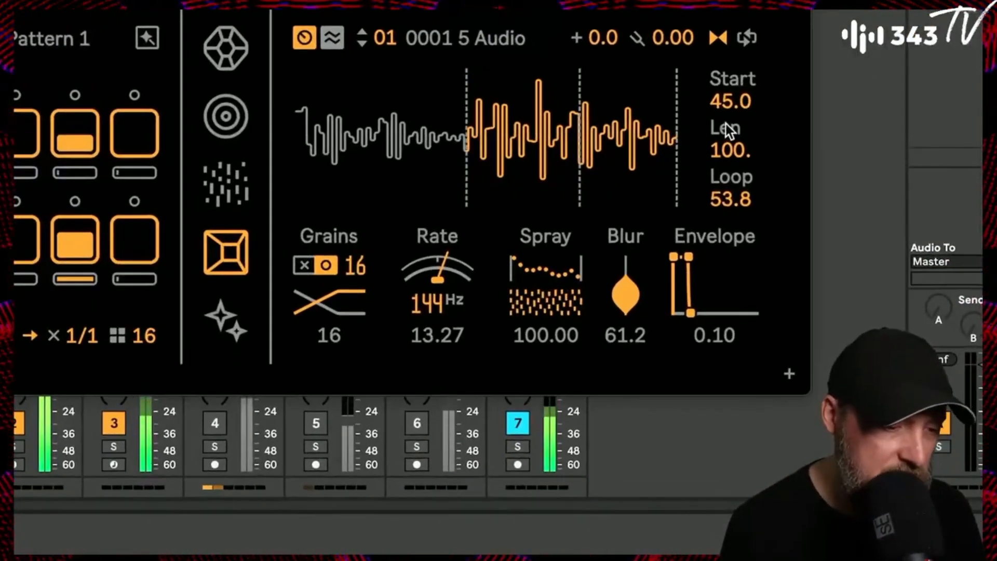
- Move the sample's Start to 11.2 and lengthen the sampler's envelope to 46.93
left_click_drag(731, 101, 731, 129)
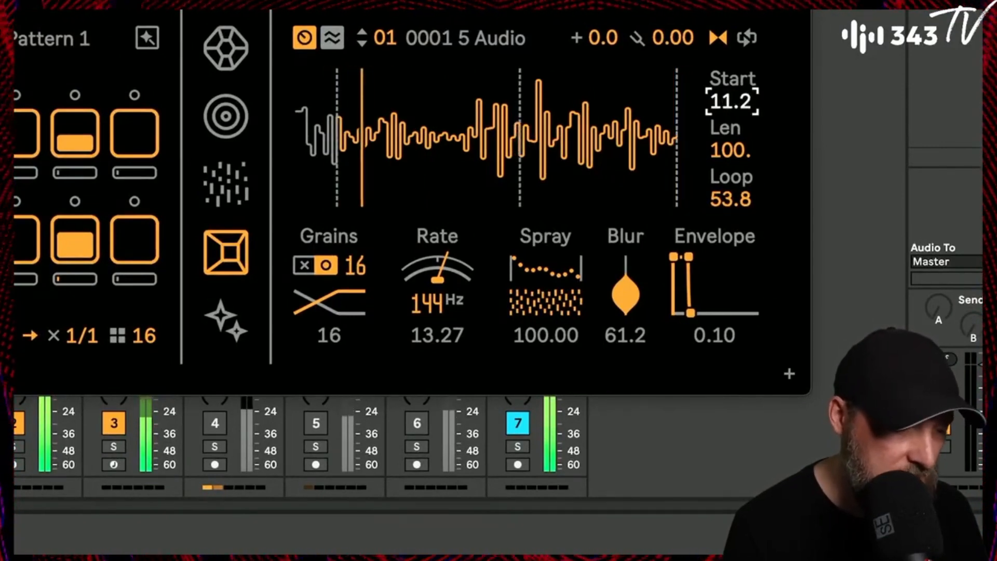
left_click_drag(702, 333, 702, 314)
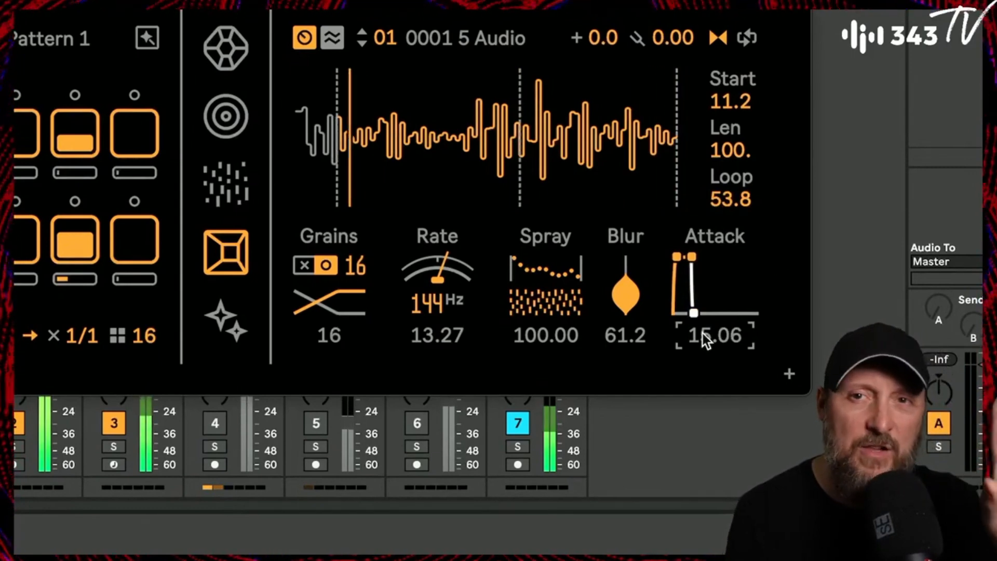
left_click_drag(702, 314, 730, 313)
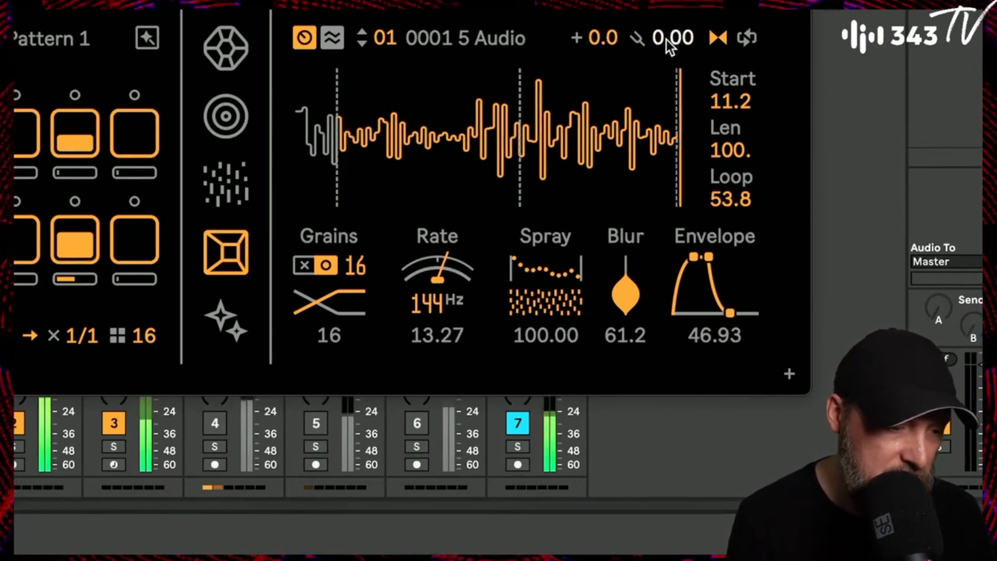
- Try the sampler's tuning at about -11, reset it, and set it to 16.6
left_click_drag(670, 47, 670, 73)
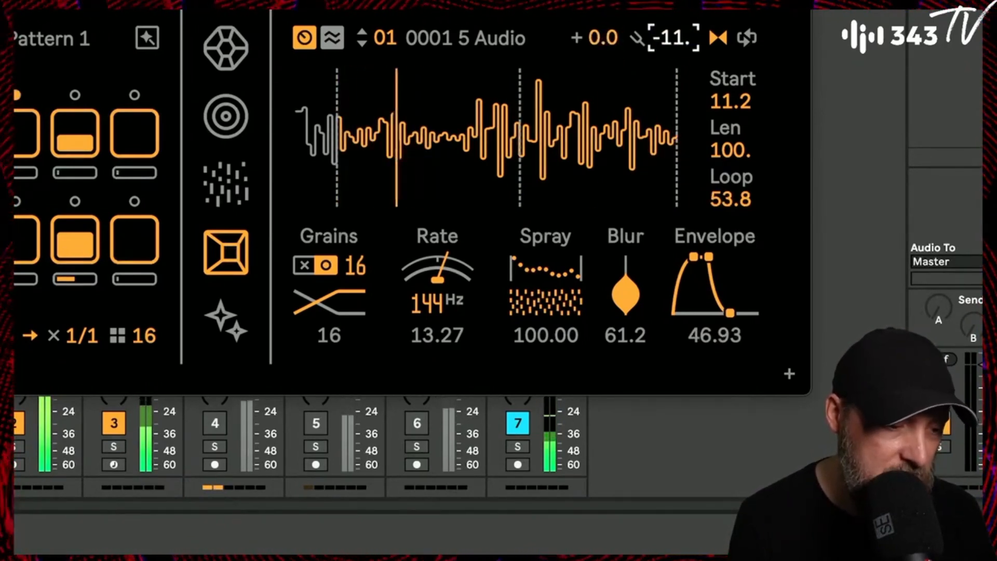
double_click(668, 42)
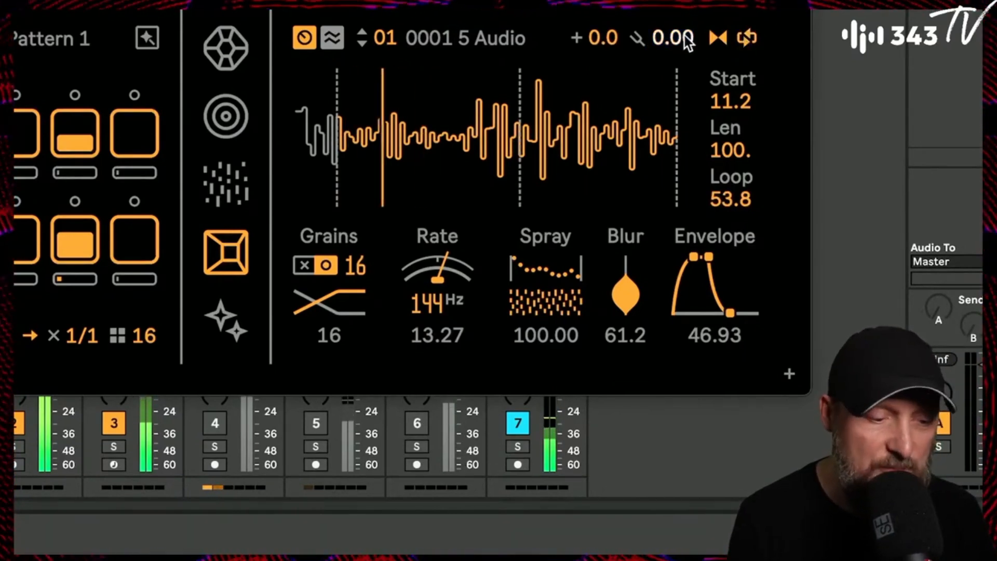
mouse_move(675, 39)
left_mouse_down()
mouse_move(675, 28)
mouse_move(673, 56)
left_mouse_up()
- Set the sample's Len to 7.09, its Loop to 53.0 and its Start to 20.6
left_click_drag(731, 162, 731, 210)
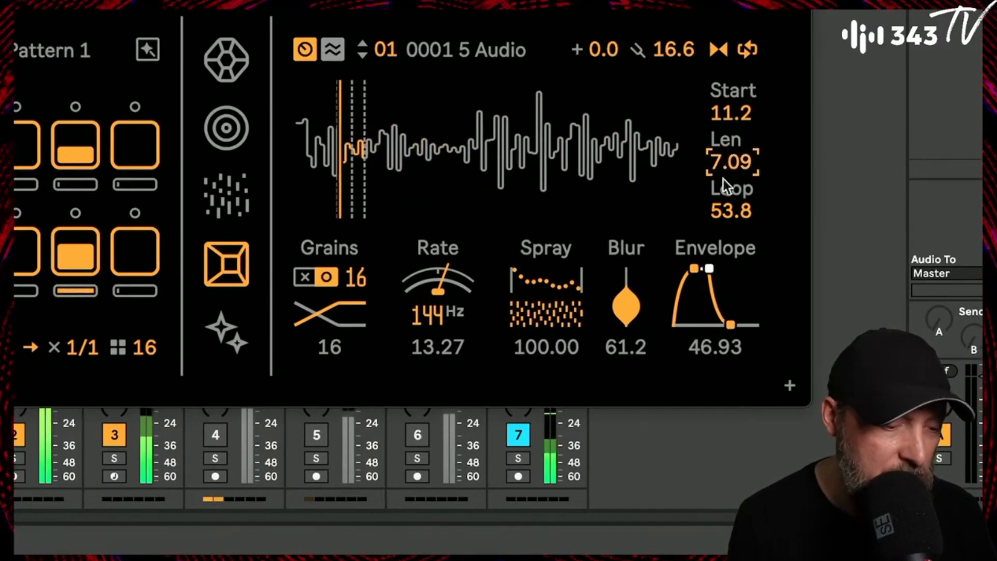
left_click(730, 210)
left_click_drag(730, 210, 731, 213)
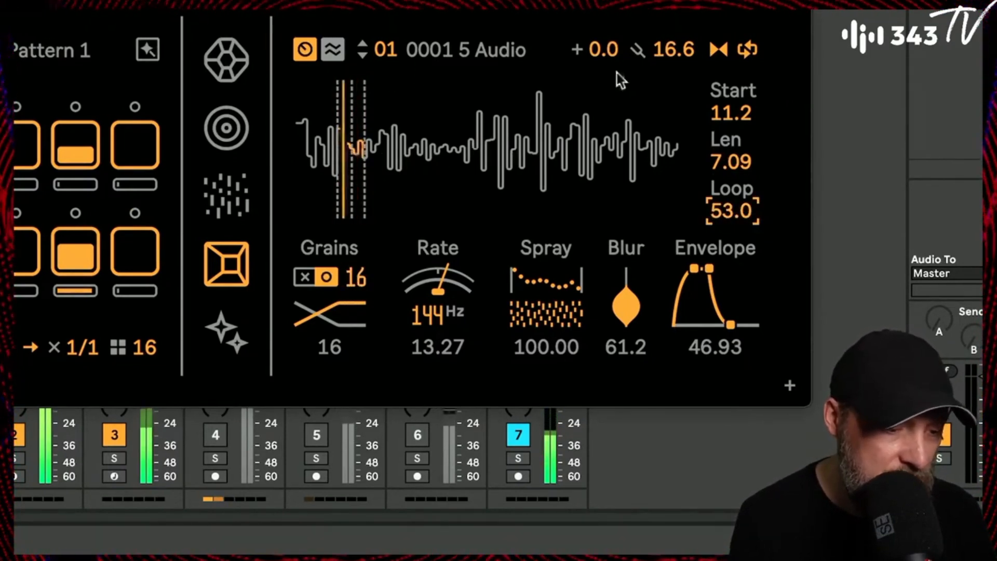
left_click_drag(731, 112, 730, 101)
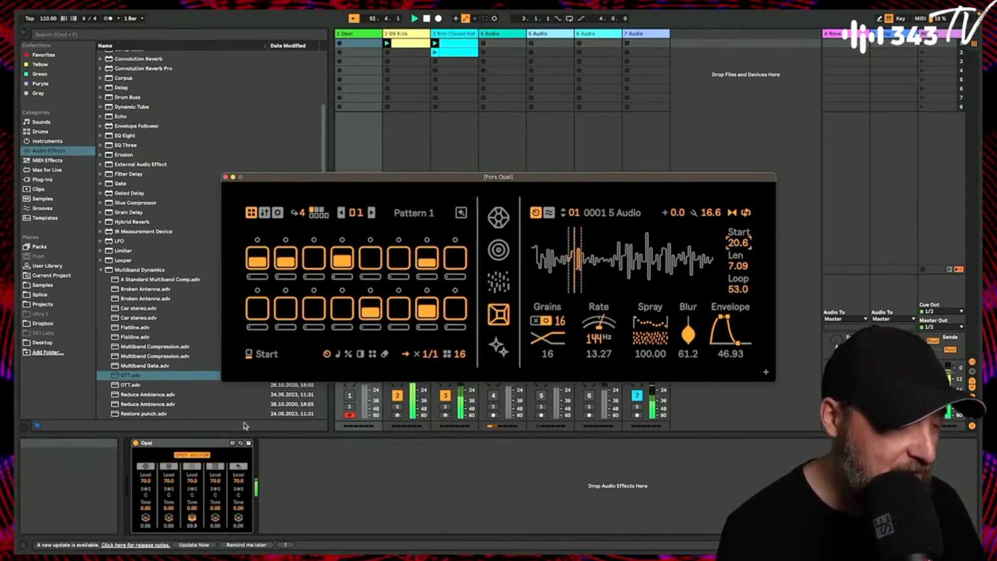
- Show Opal's Void Reverb page, randomize everything with Surprise Me, and close the Randomizer and the Opal editor
left_click(499, 347)
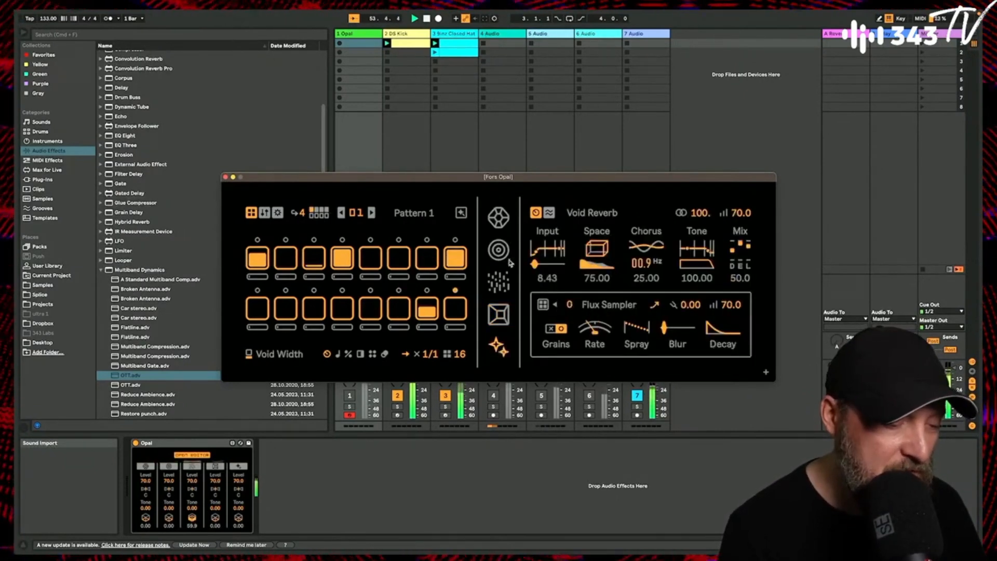
left_click(462, 212)
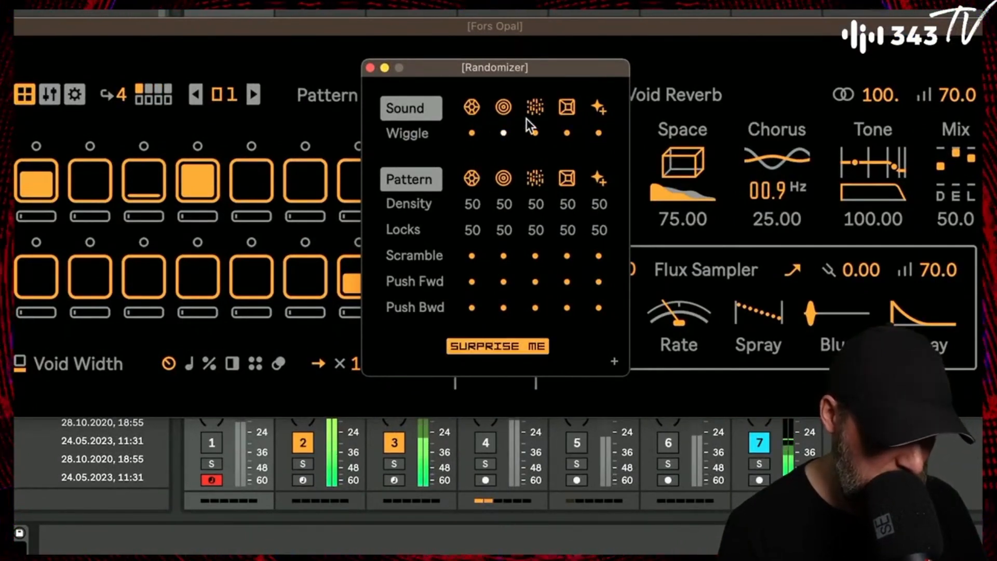
left_click(506, 345)
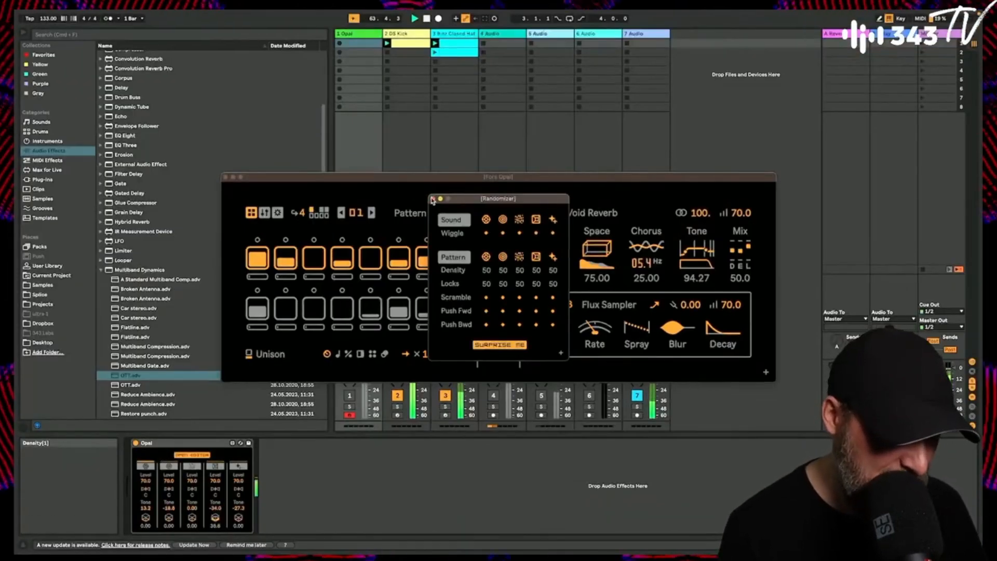
left_click(433, 199)
left_click(225, 178)
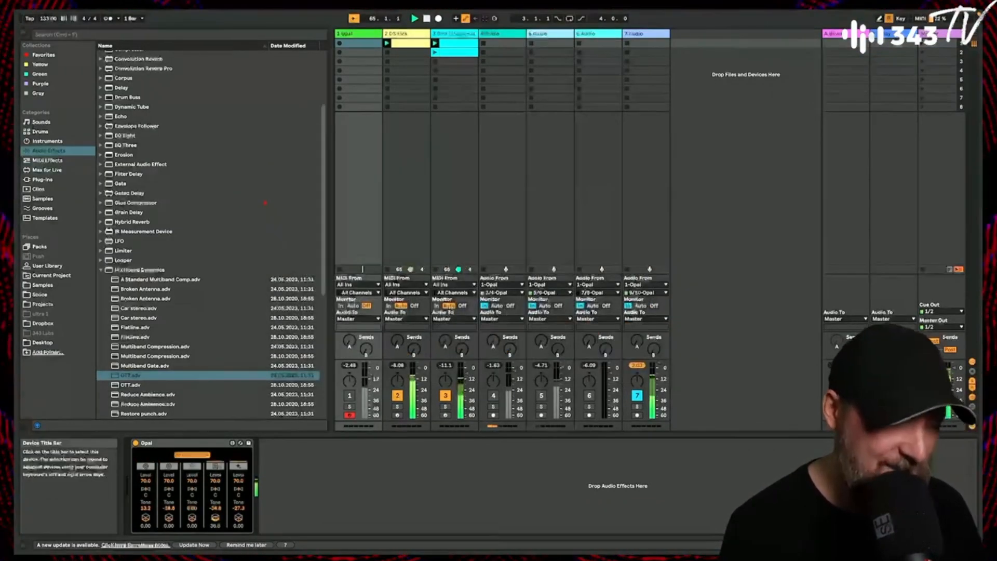
- Load the OTT.adv preset on the 7 Audio track and launch the second closed hat clip
left_click(650, 36)
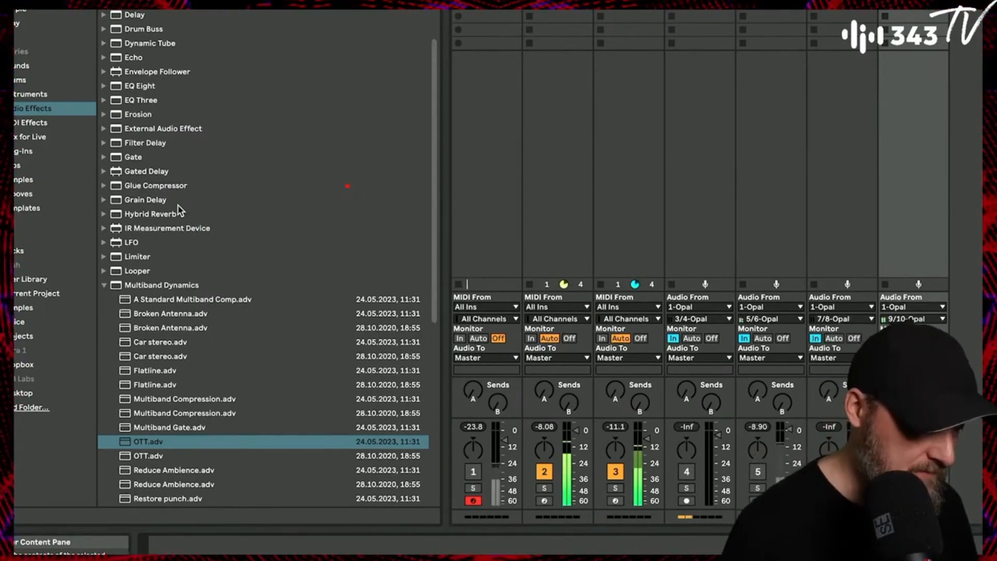
double_click(131, 444)
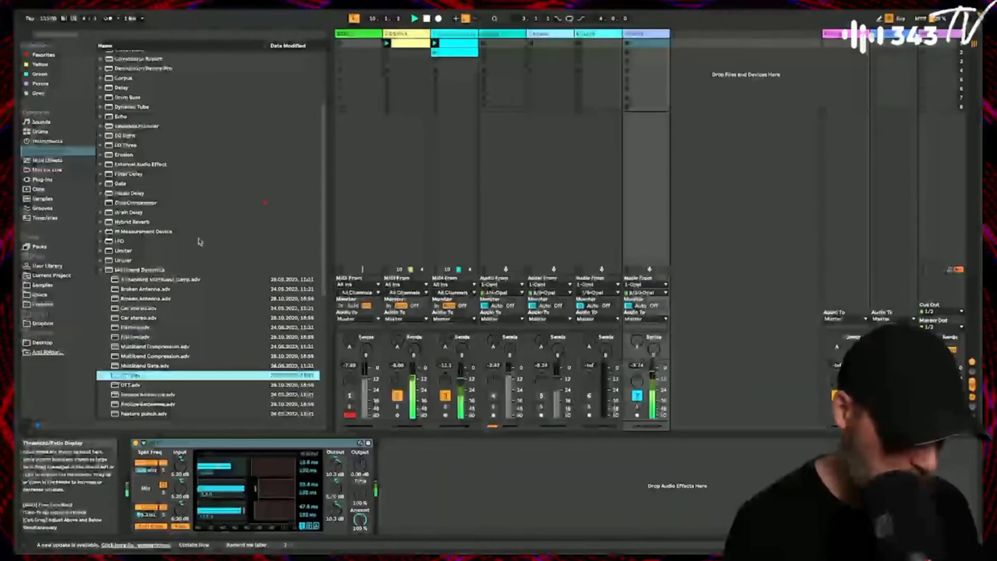
left_click(435, 52)
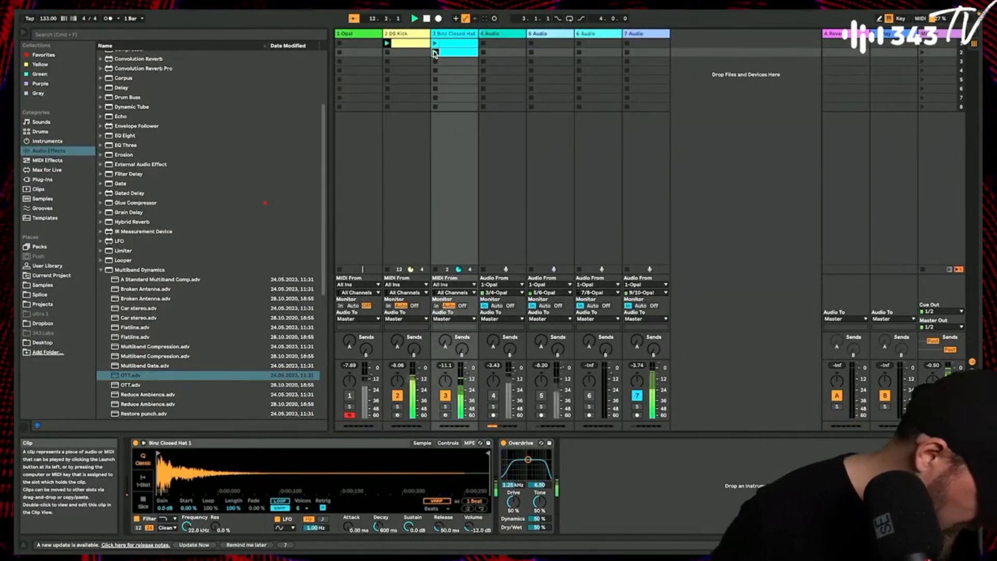
- Set the DS Kick device's Decay to 65.6 % and its Drive to 7.87 %
double_click(400, 43)
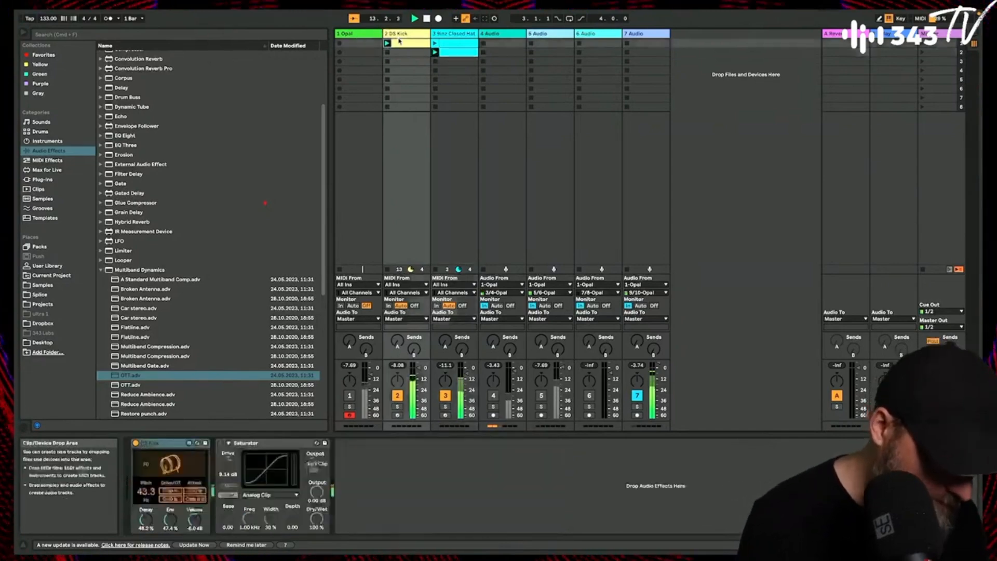
left_click(402, 35)
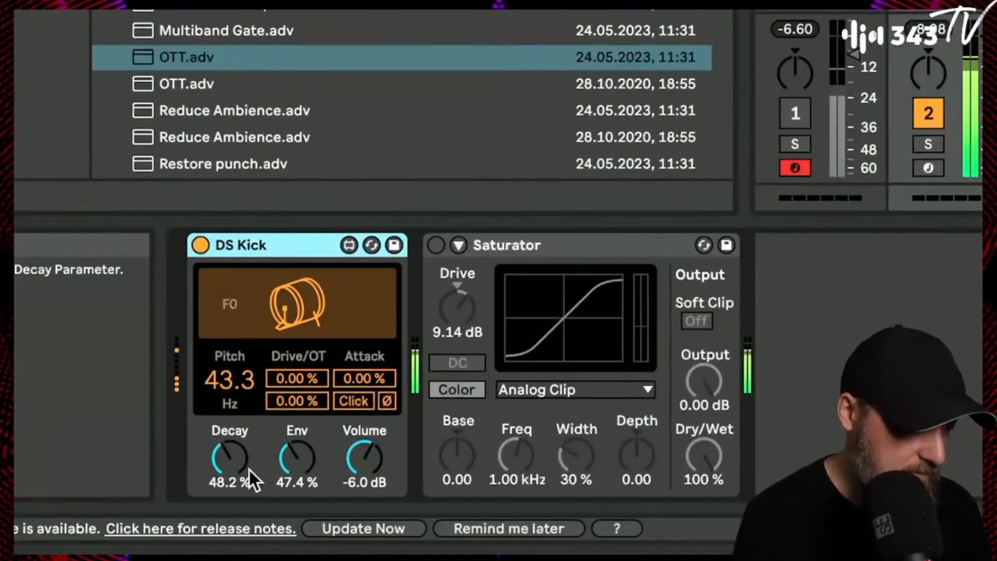
left_click_drag(151, 522, 151, 511)
left_click_drag(230, 457, 231, 453)
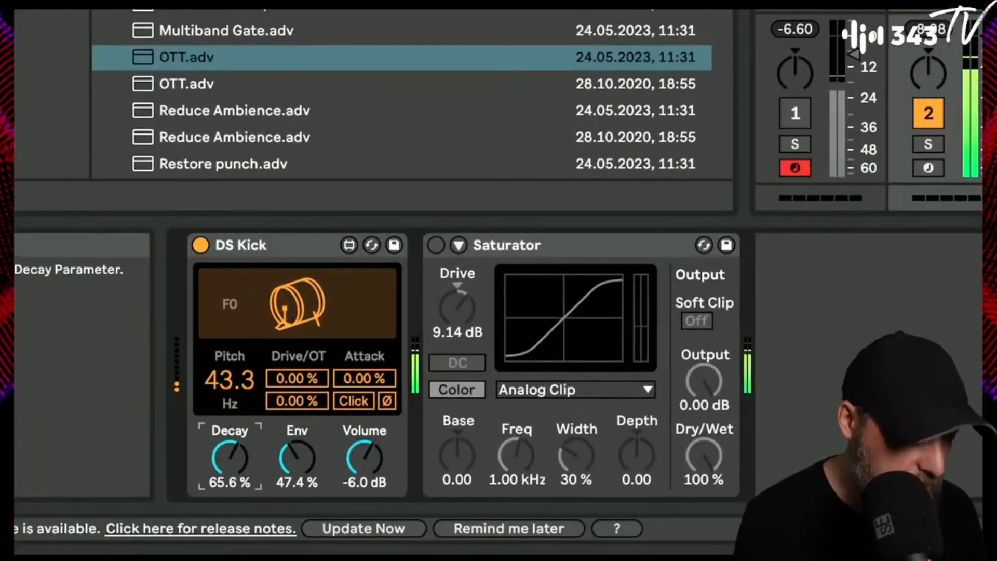
left_click_drag(297, 378, 297, 372)
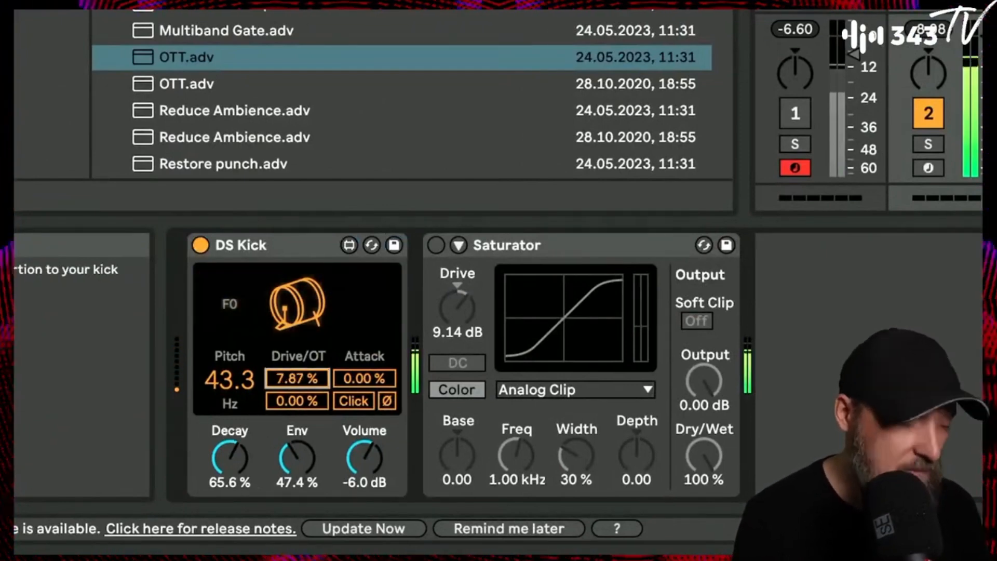
- Turn on the DS Kick's phase (Ø) option and enable its Saturator with Drive at 4.57 dB
left_click(387, 401)
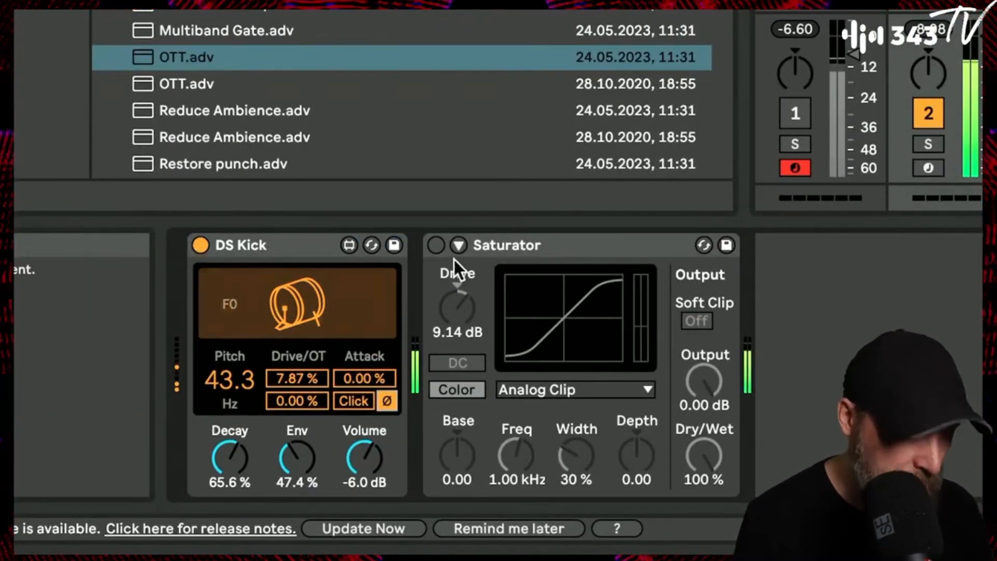
left_click(436, 245)
left_click_drag(444, 282, 444, 306)
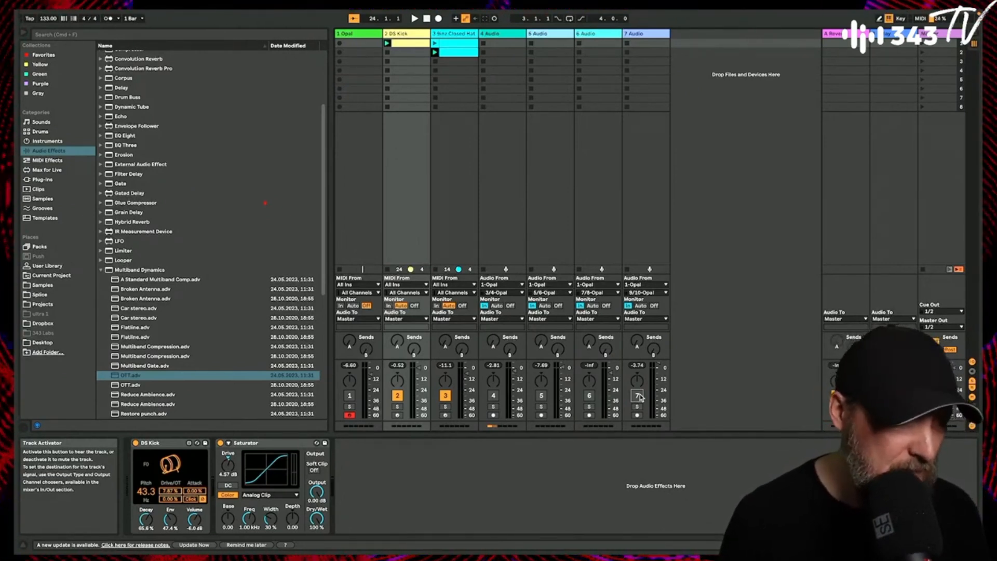
- Set monitoring to Off on the 4, 5, 6 and 7 Audio tracks
left_click(606, 306)
left_click(654, 306)
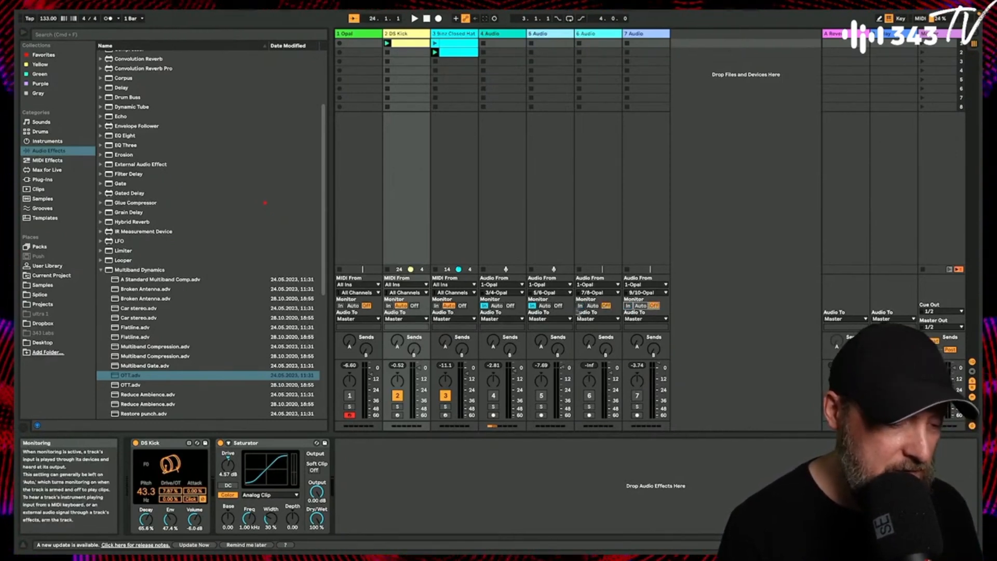
left_click(559, 306)
left_click(511, 306)
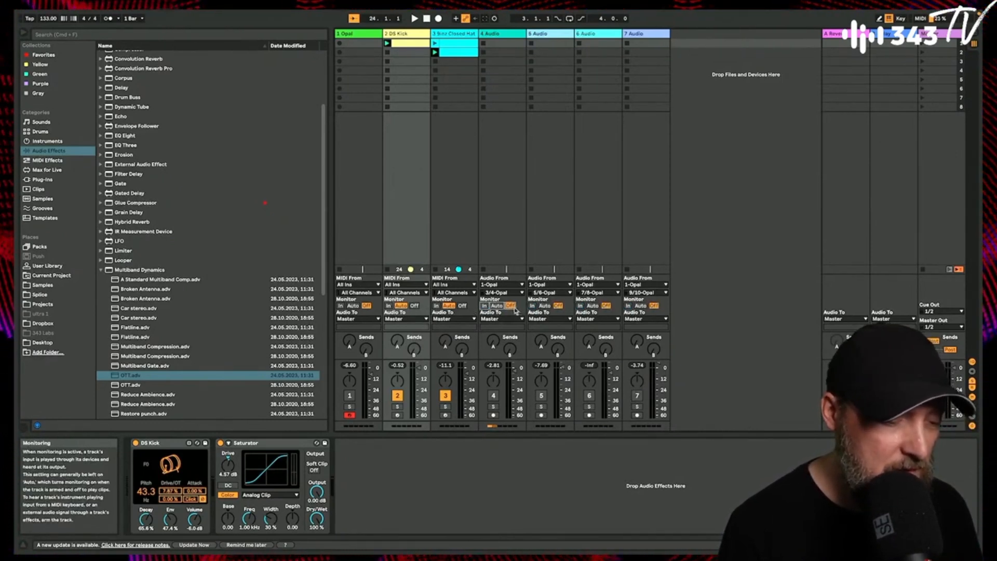
- Arm the 4, 5, 6 and 7 Audio tracks together for recording
left_click(493, 415)
left_click(541, 416, "super")
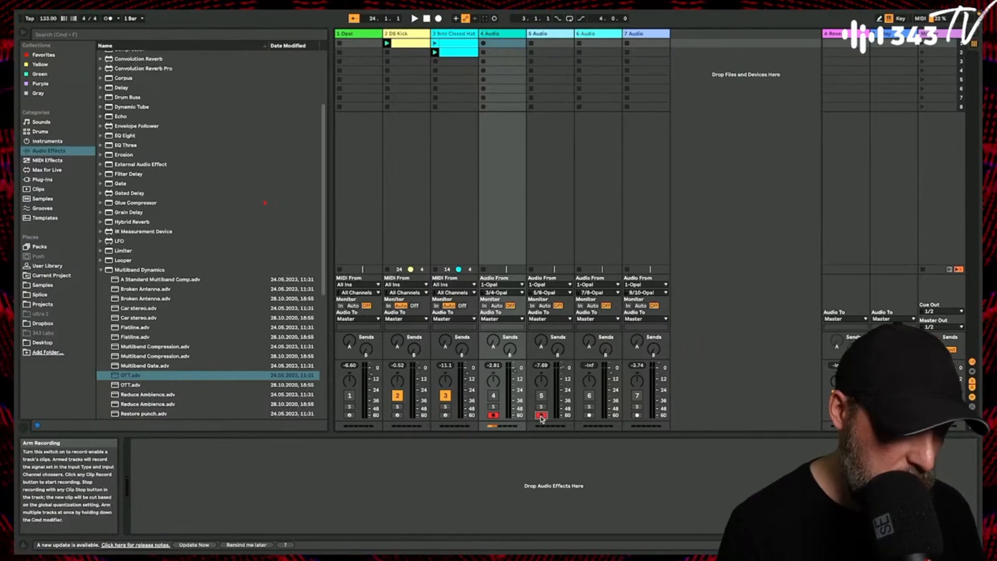
left_click(637, 416, "super")
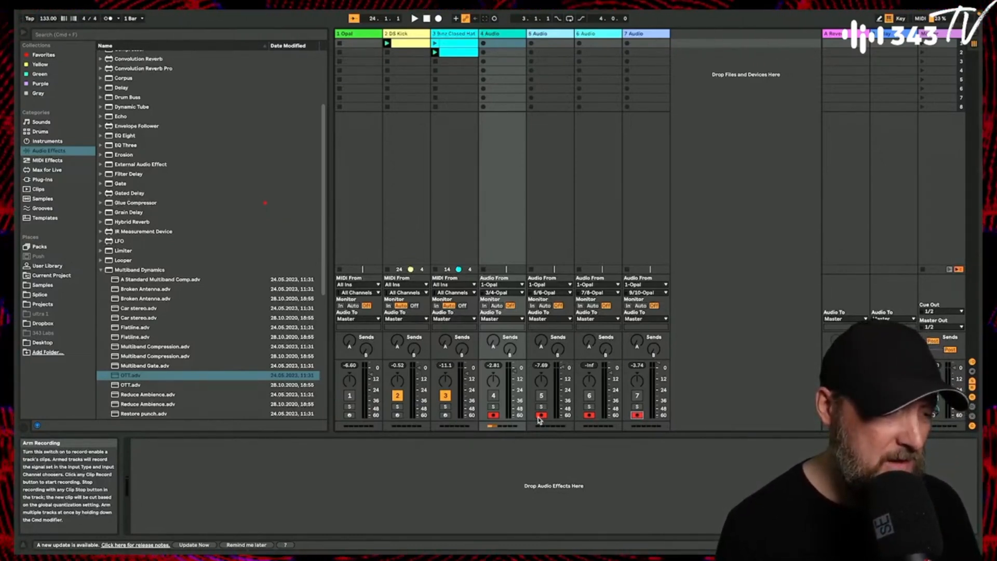
- Launch scene 2 and record new clips into the second slots of the 4, 5, 6 and 7 Audio tracks
left_click(923, 53)
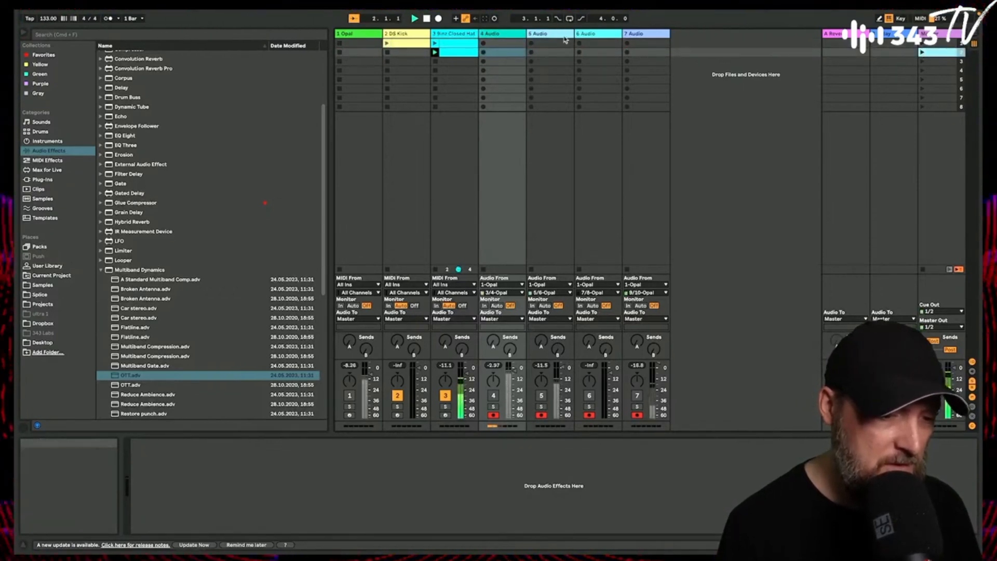
left_click(532, 53)
left_click(580, 52)
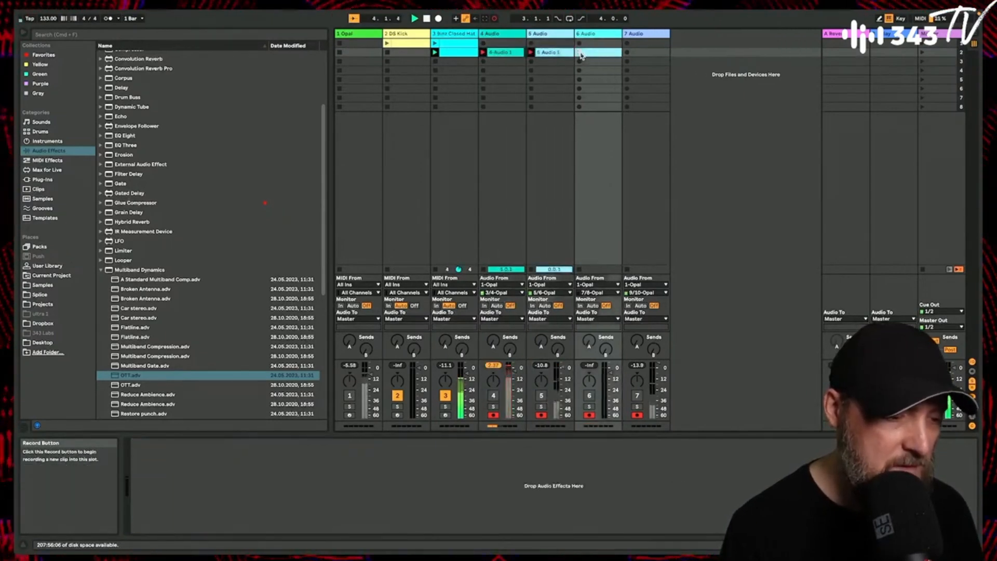
left_click(628, 53)
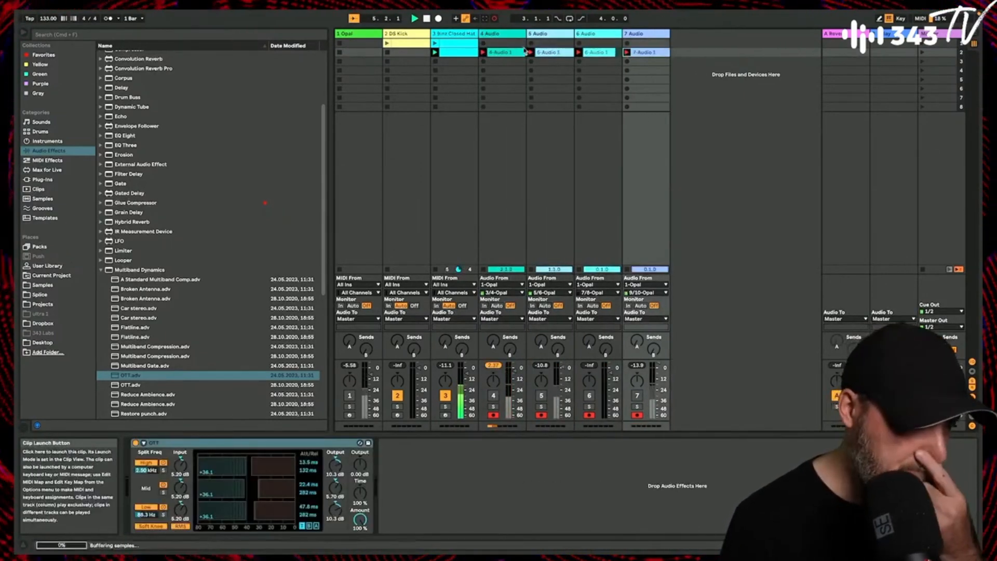
- Set the 4 Audio track's monitoring to Auto, then activate the track during playback with its pan centred
left_click(492, 395)
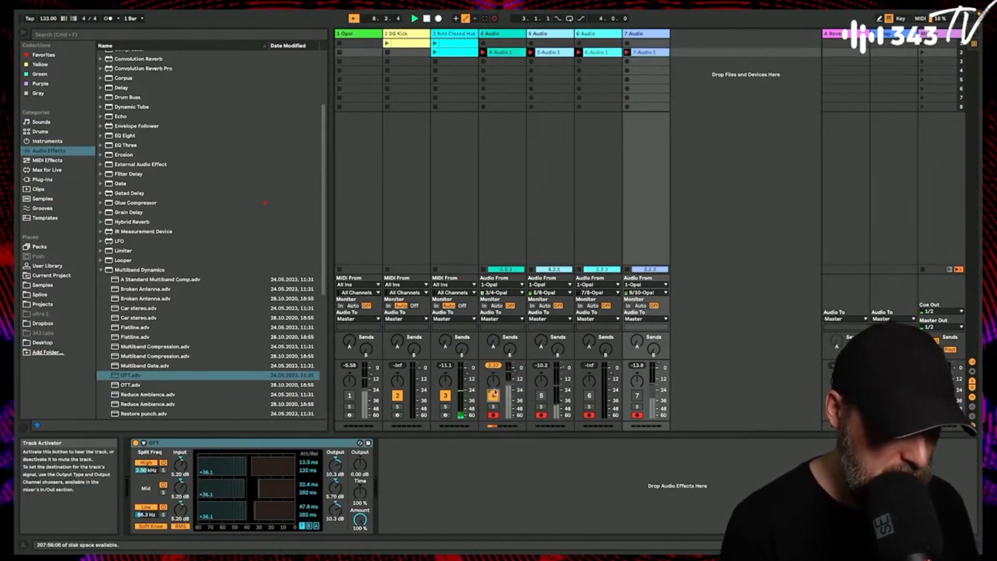
left_click(497, 306)
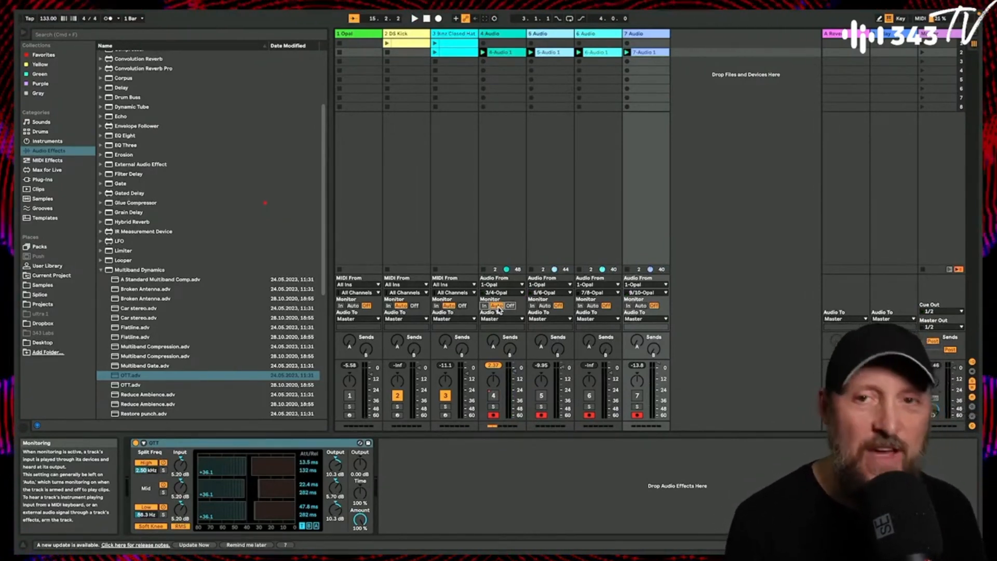
key("space")
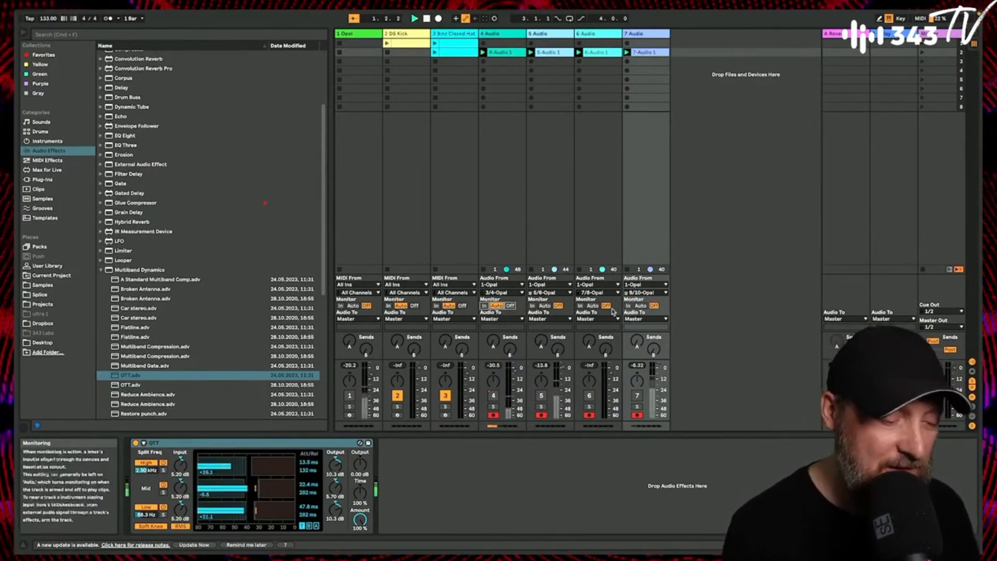
left_click(493, 396)
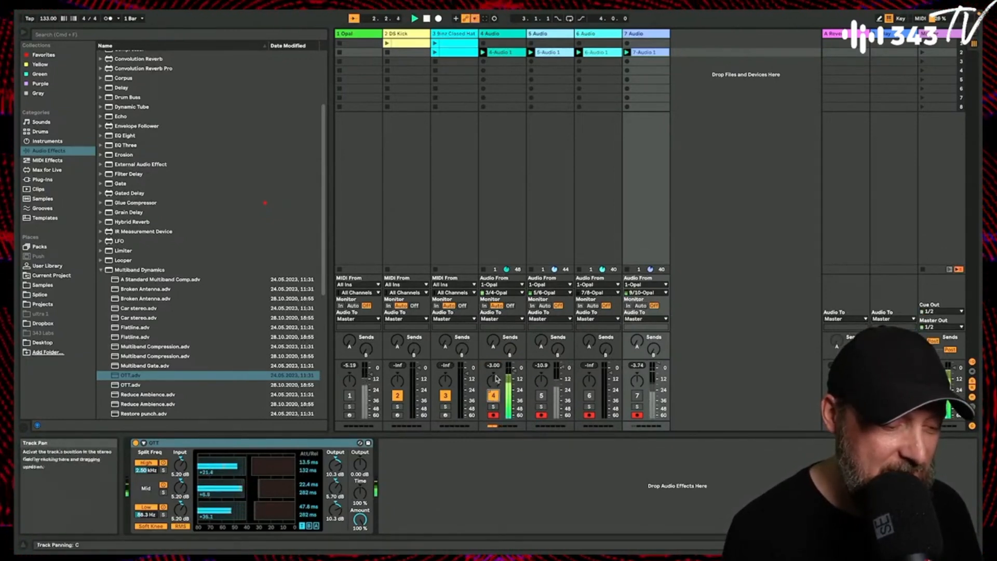
mouse_move(493, 381)
left_mouse_down()
mouse_move(493, 370)
mouse_move(493, 394)
mouse_move(493, 365)
mouse_move(493, 385)
left_mouse_up()
double_click(496, 379)
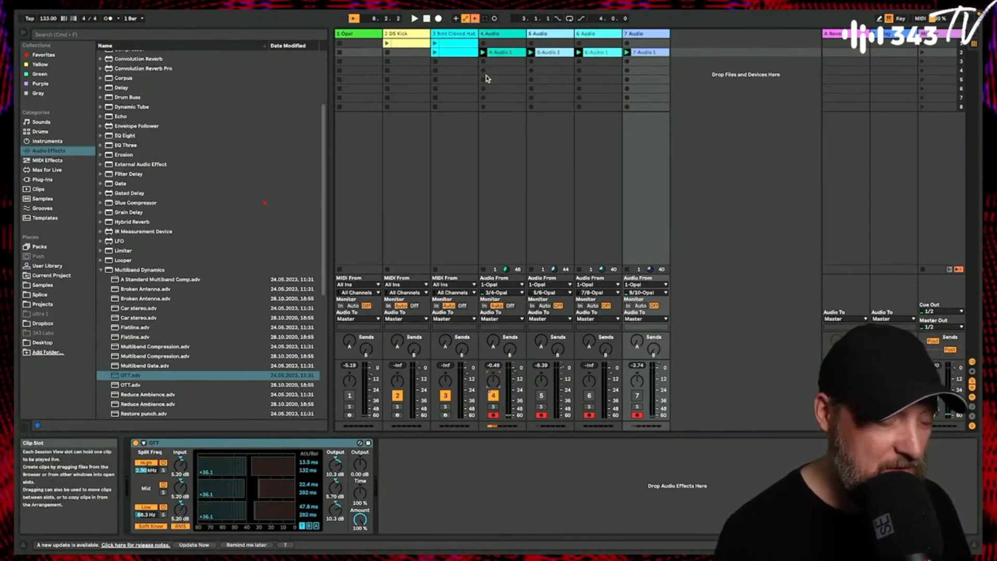
- Toggle the OTT device off and back on, then delete the automation on the 4 Audio track's activator
left_click(136, 443)
left_click(136, 443)
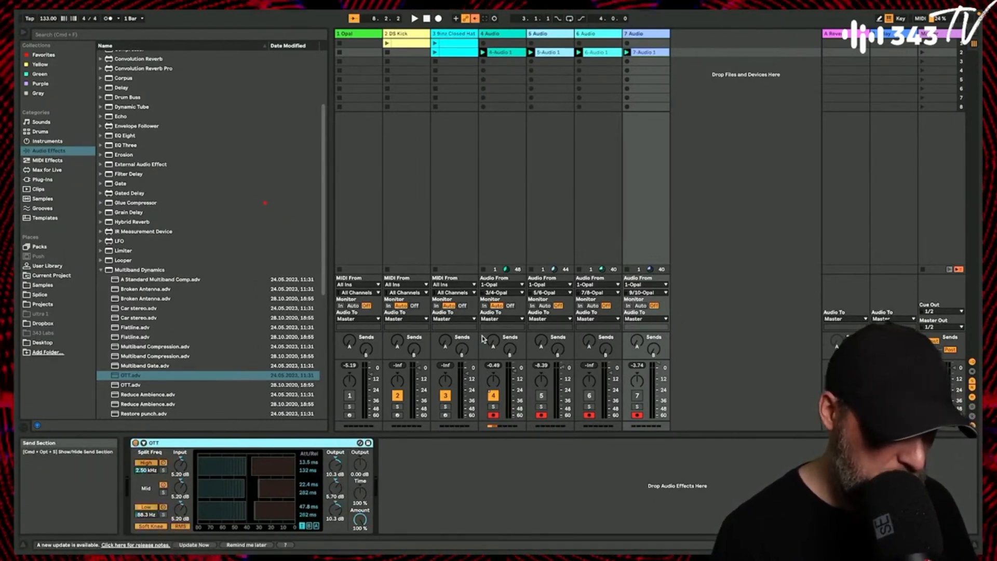
right_click(495, 401)
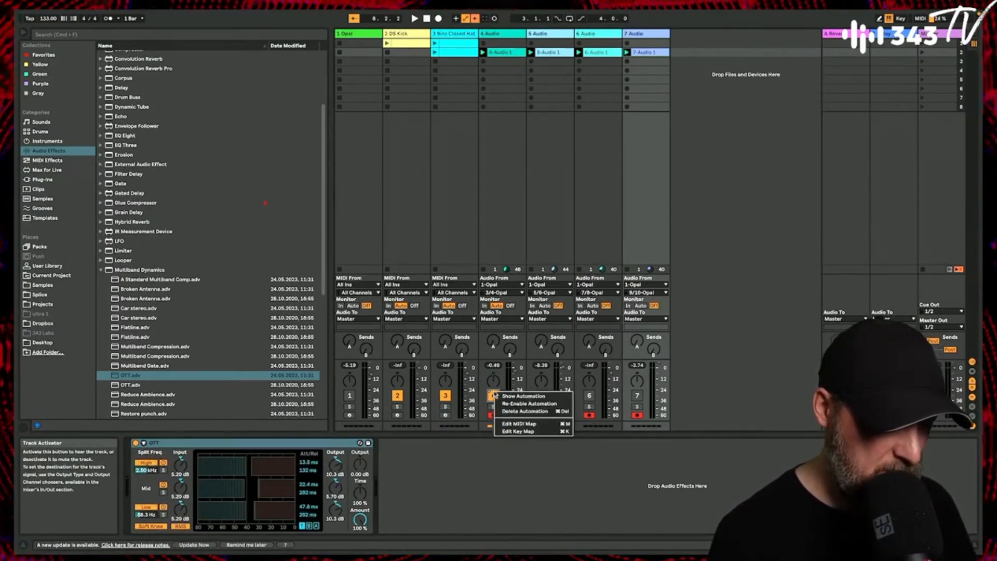
left_click(505, 413)
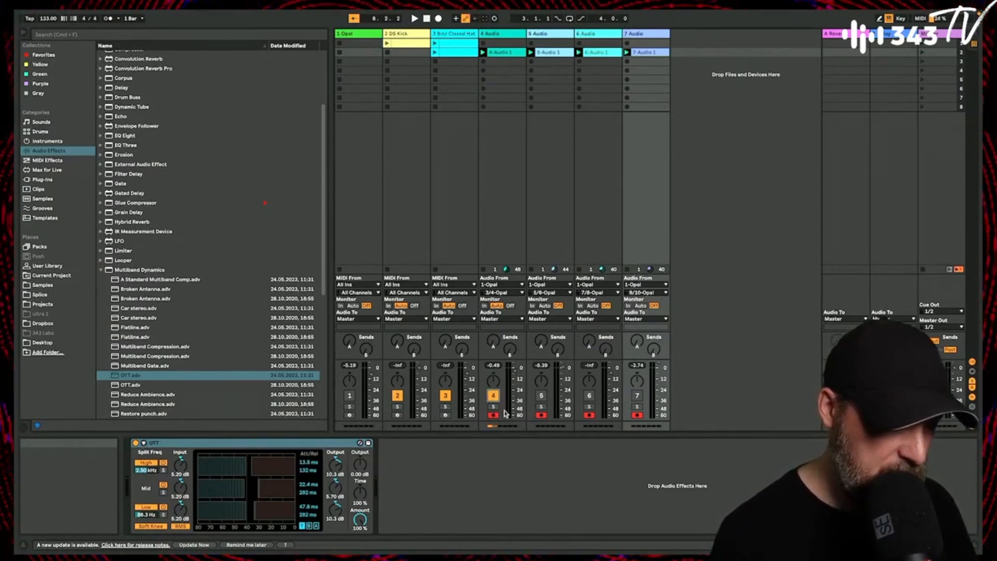
- Activate the 5, 6 and 7 Audio tracks and set their monitoring to Auto
left_click(542, 396)
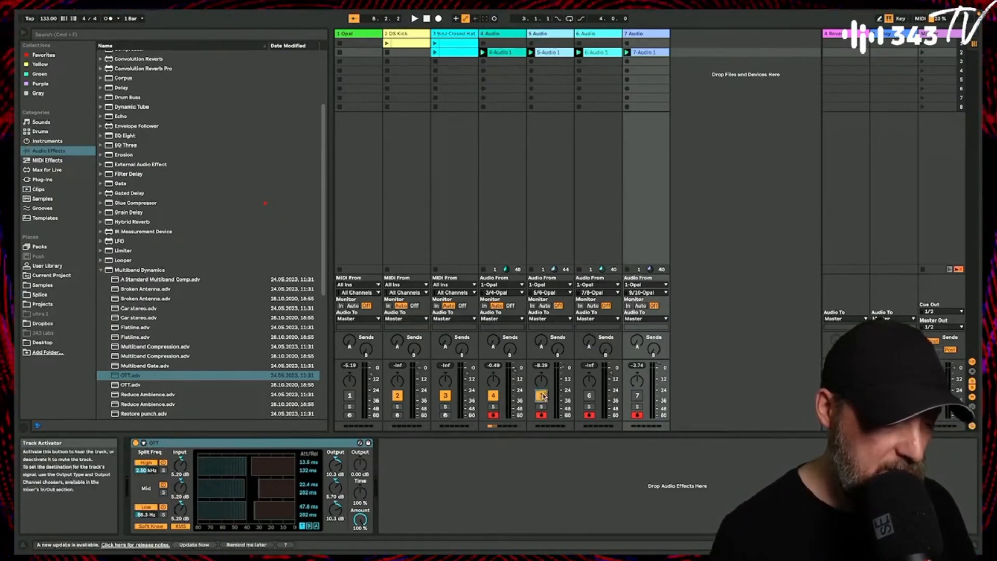
left_click(589, 397)
left_click(638, 397)
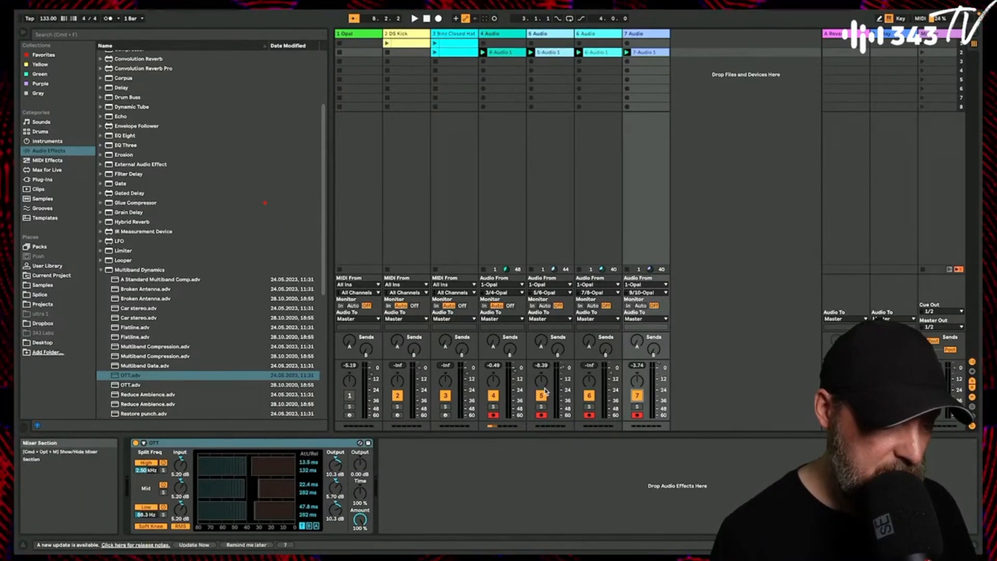
left_click(544, 306)
left_click(592, 305)
left_click(641, 306)
- Deactivate the 7, 6 and 5 Audio tracks so that only 4 Audio stays audible among the audio tracks
left_click(637, 396)
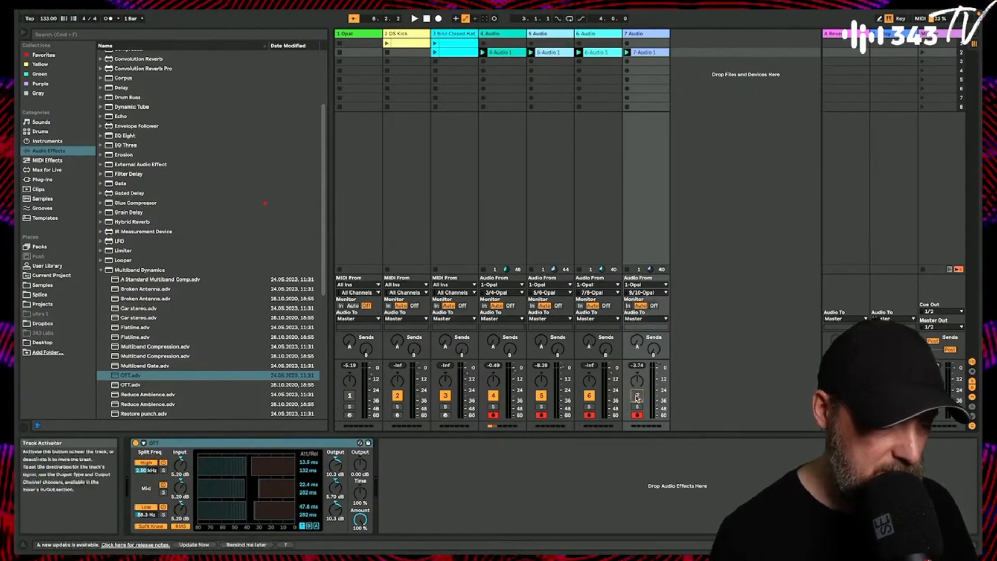
left_click(589, 395)
left_click(541, 396)
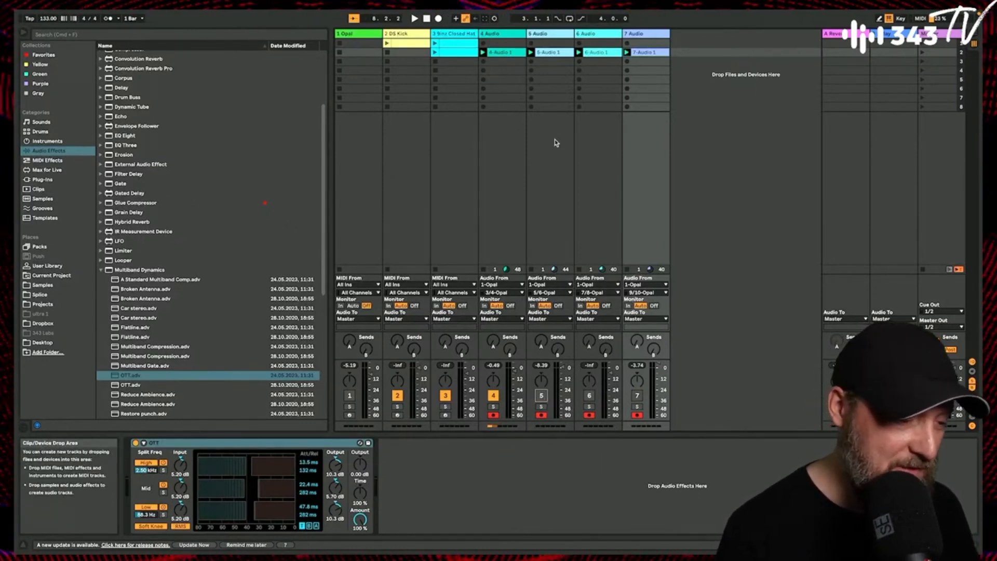
- Start recording a clip in the third slot of 4 Audio and launch the first DS Kick and closed hat clips
left_click(484, 61)
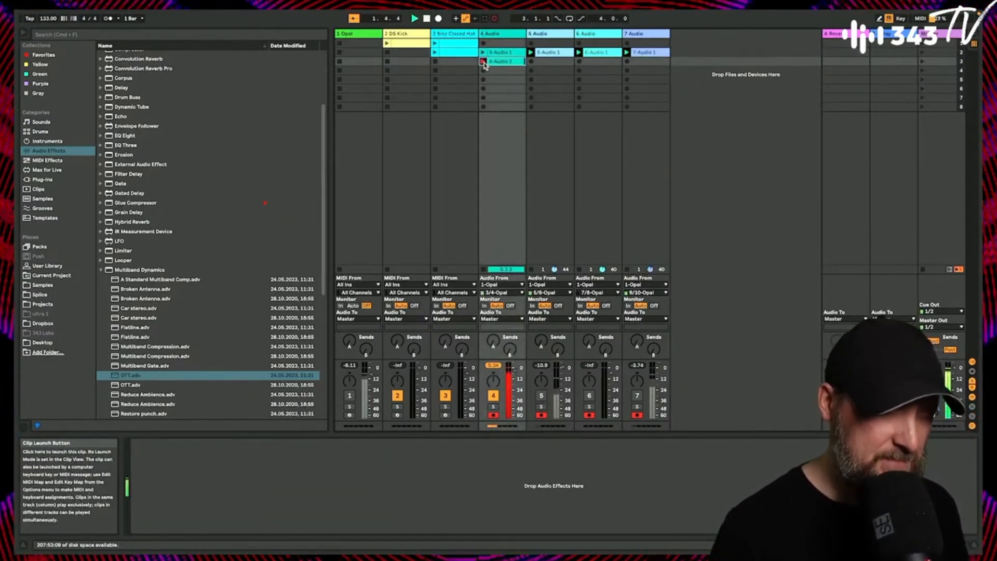
left_click(387, 43)
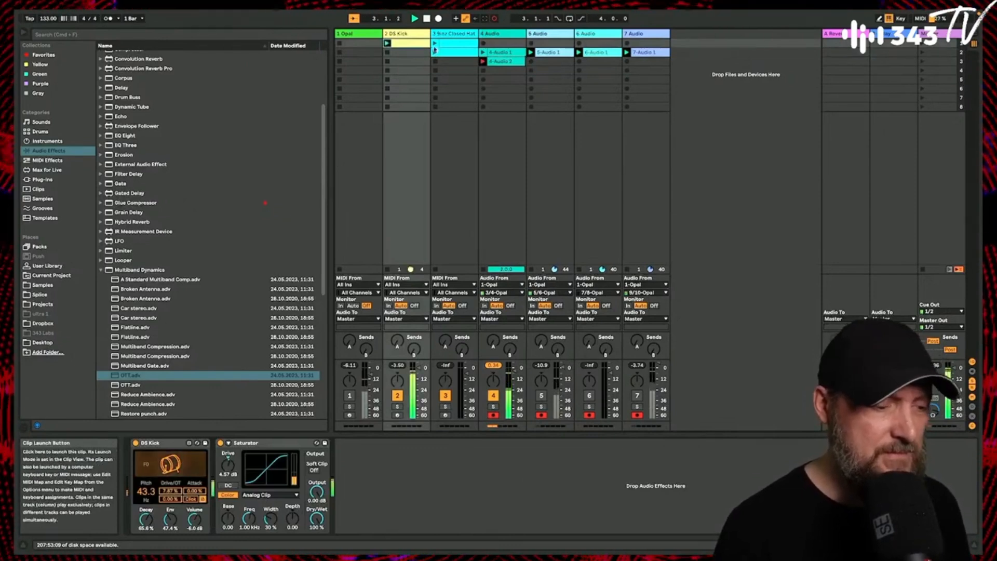
left_click(434, 44)
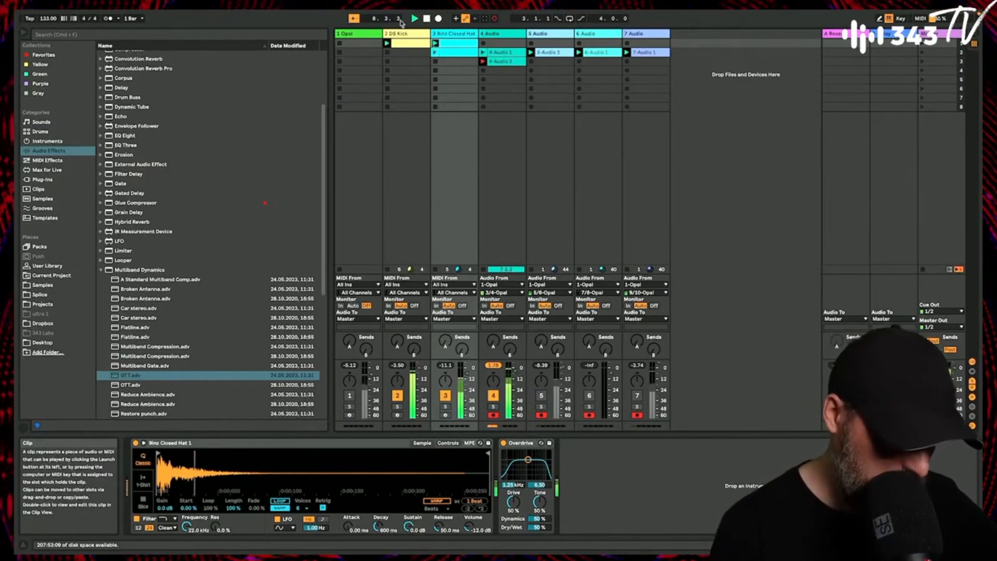
- Open the Opal editor on the Gem voice, lower that voice's mixer Level to about 33, and close the editor
left_click(358, 33)
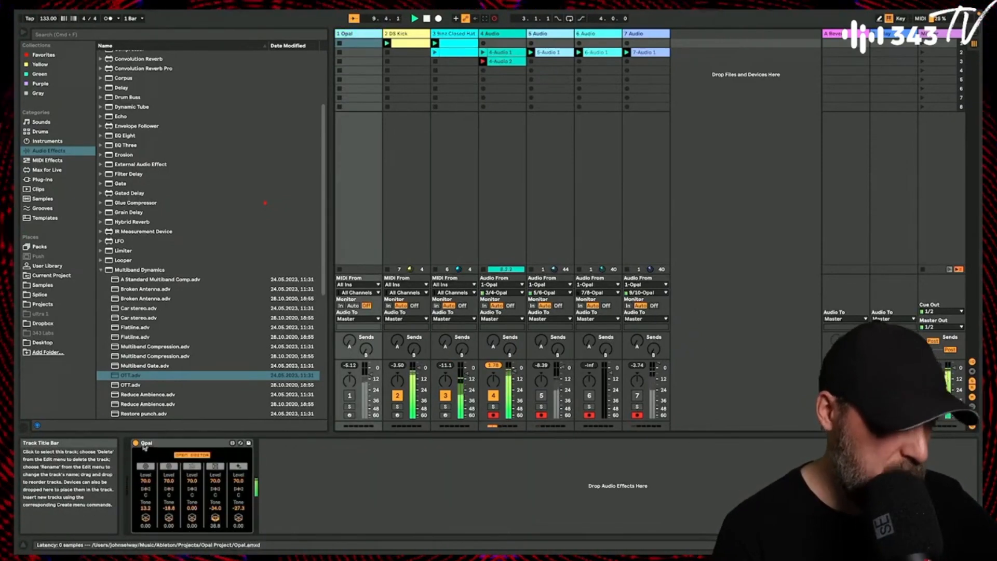
left_click(193, 455)
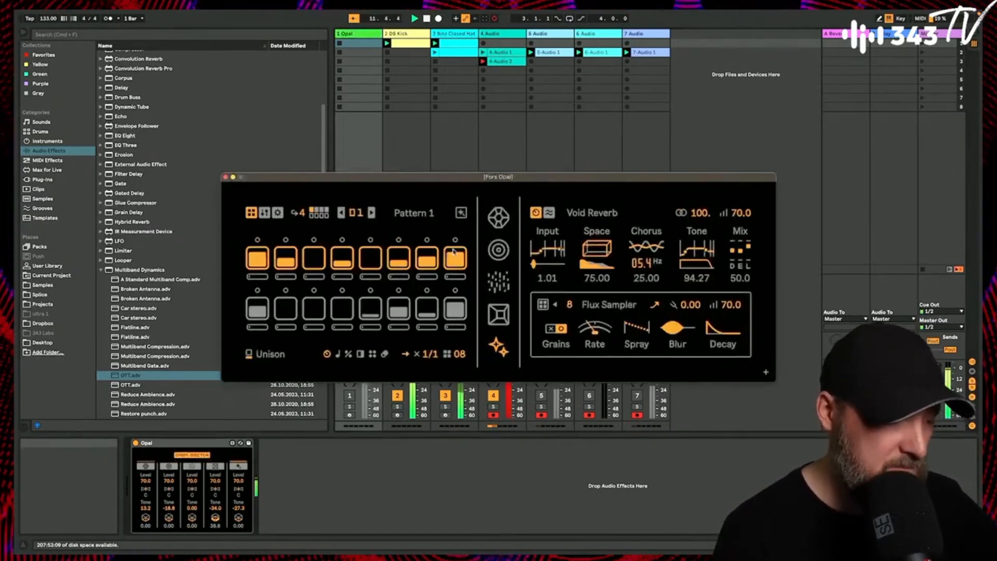
left_click(497, 219)
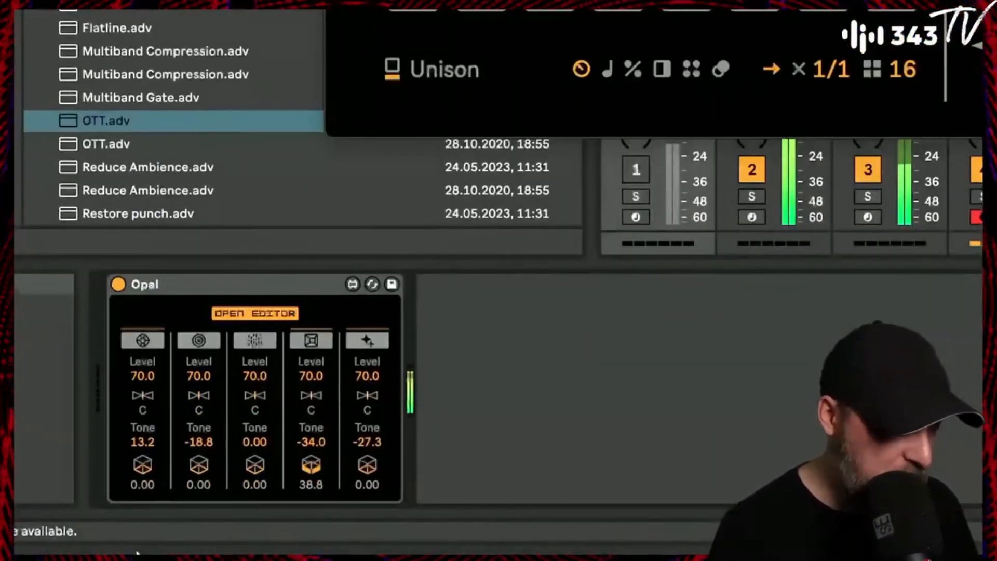
left_click(143, 376)
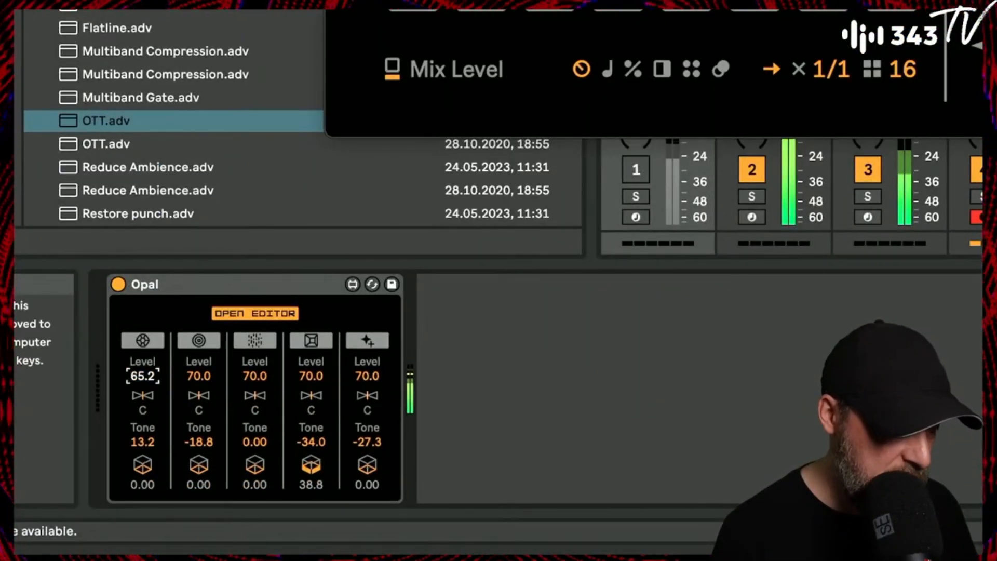
left_click_drag(145, 379, 144, 366)
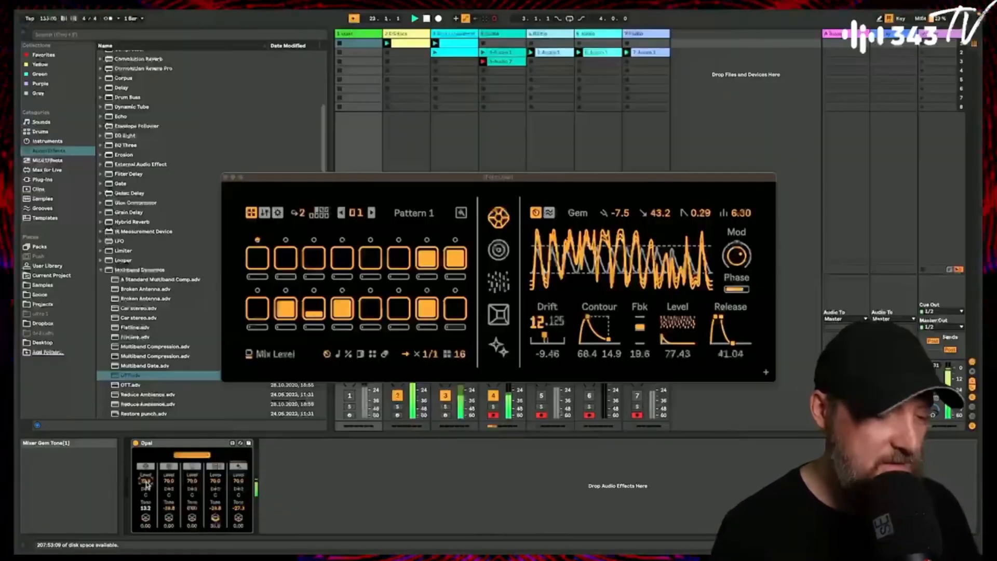
left_click(225, 177)
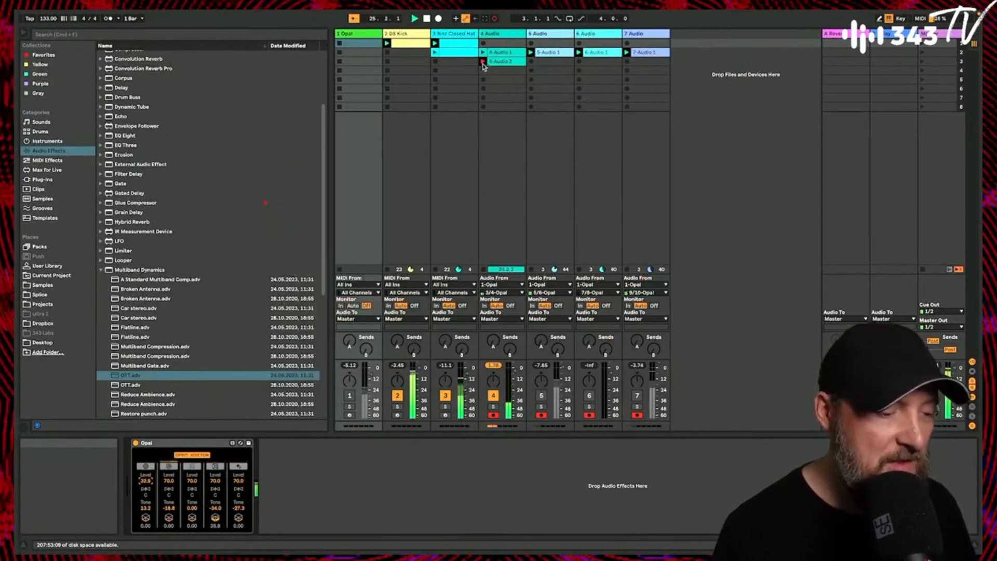
- End the recording in the third slot of 4 Audio, then mute that track and activate 5 Audio instead
left_click(483, 62)
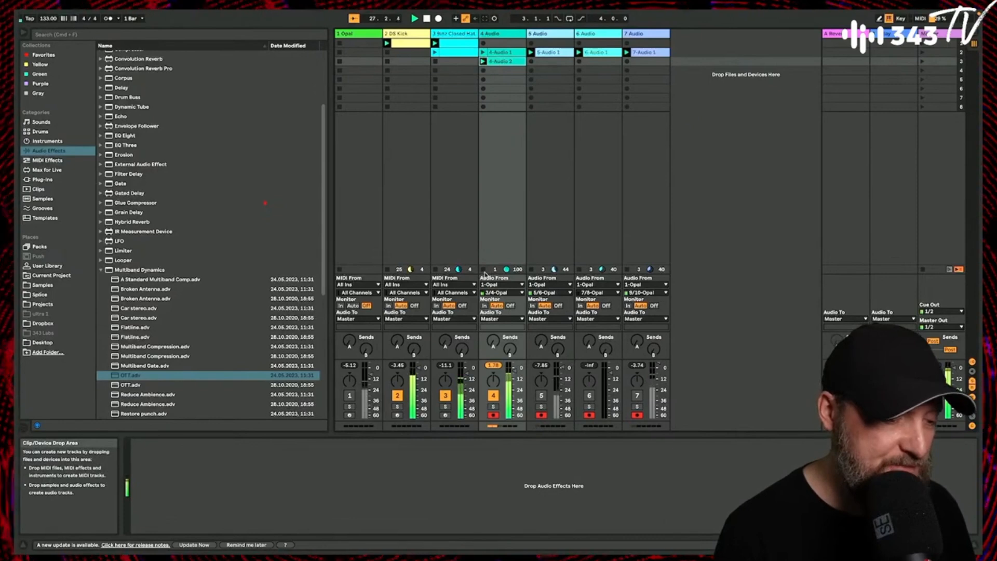
left_click(494, 396)
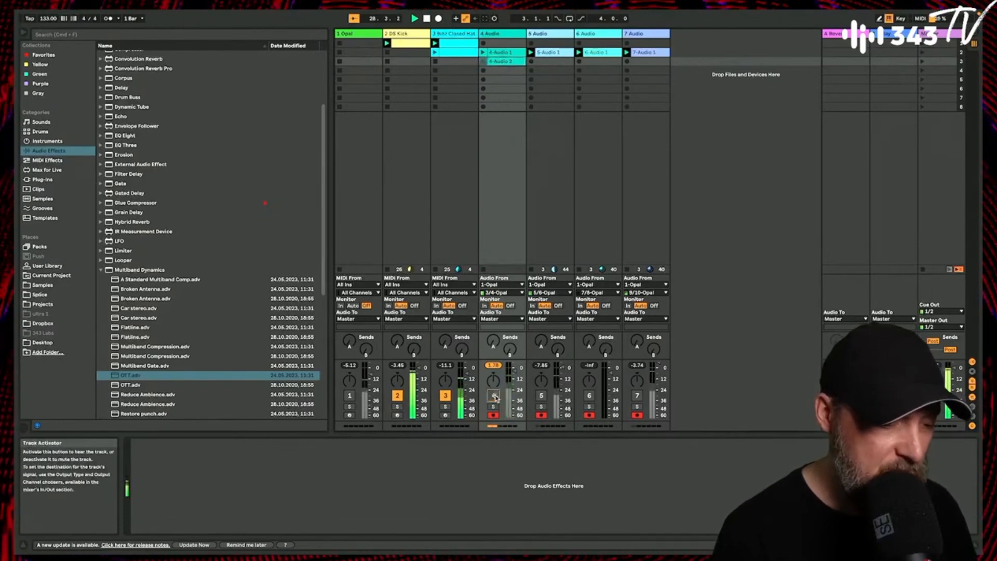
left_click(539, 397)
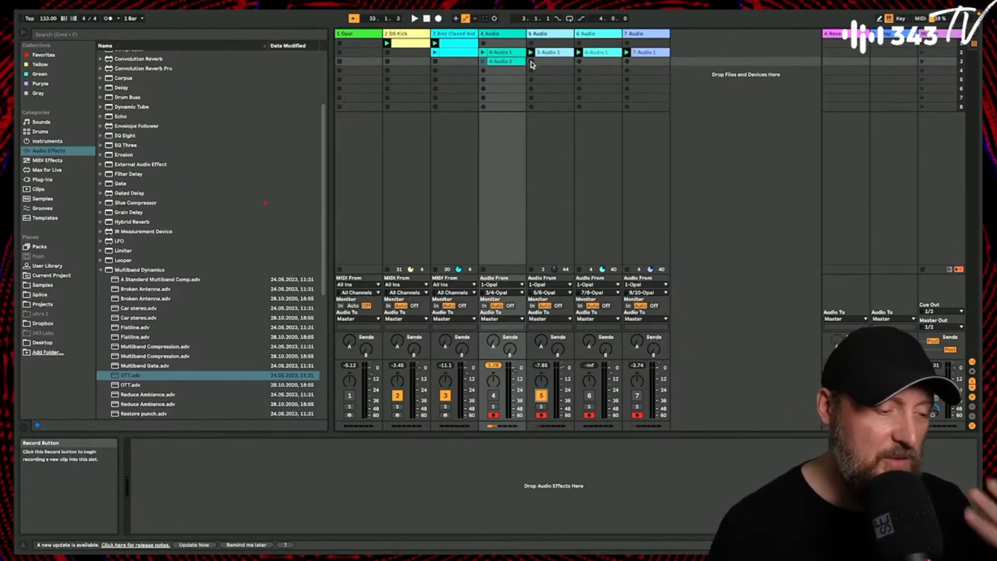
- Delete the recorded clip in the second slot of 5 Audio and deactivate that track
left_click(542, 54)
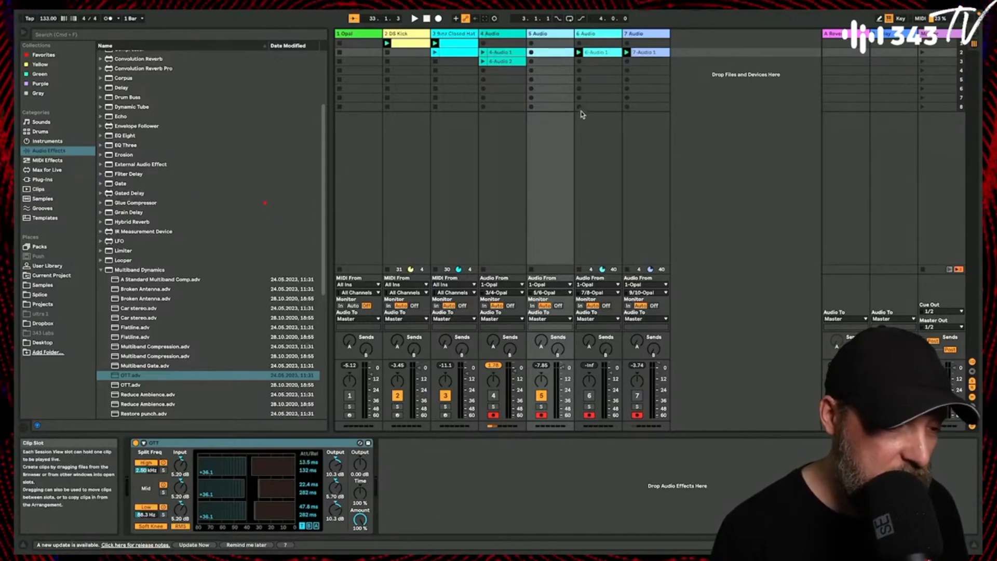
left_click(547, 393)
left_click(542, 395)
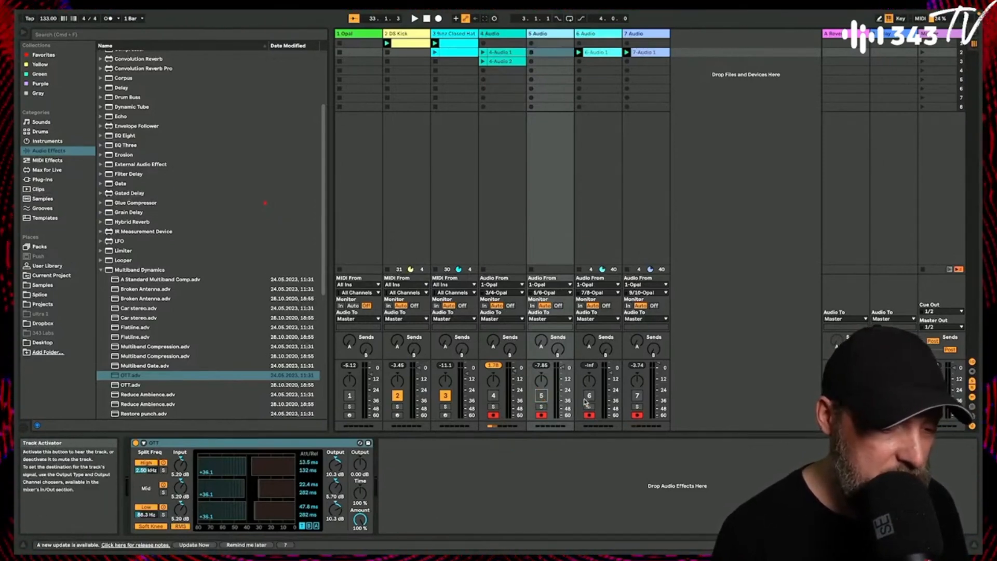
- Activate the 6 Audio track, delete its recorded clip from the second slot, and play back to hear its live input
left_click(586, 400)
key("space")
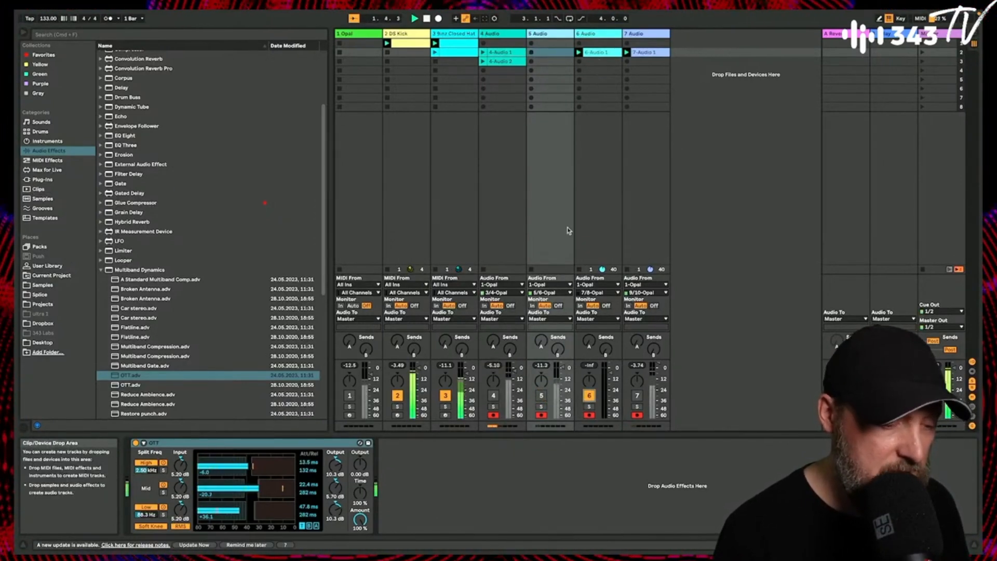
left_click(590, 396)
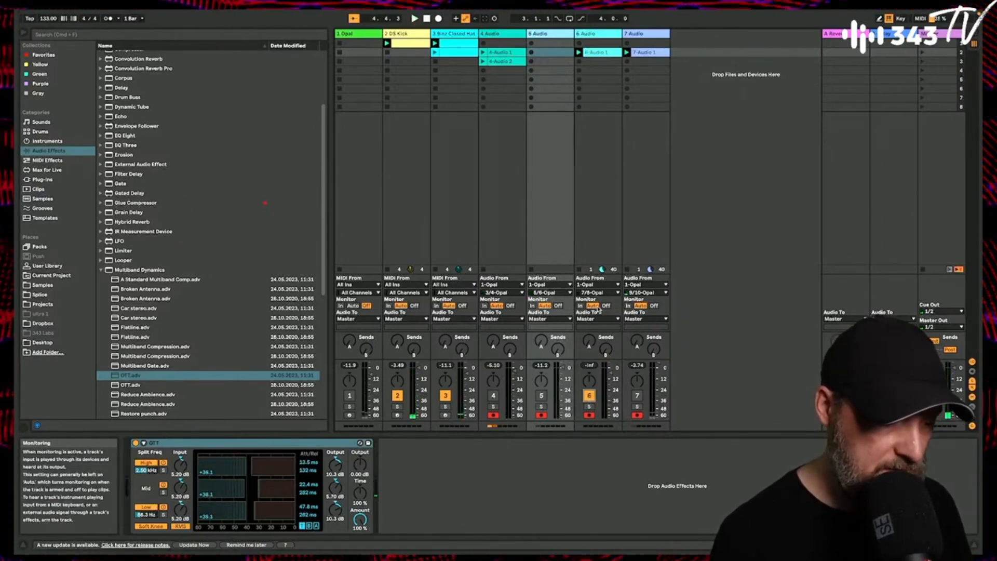
left_click(579, 275)
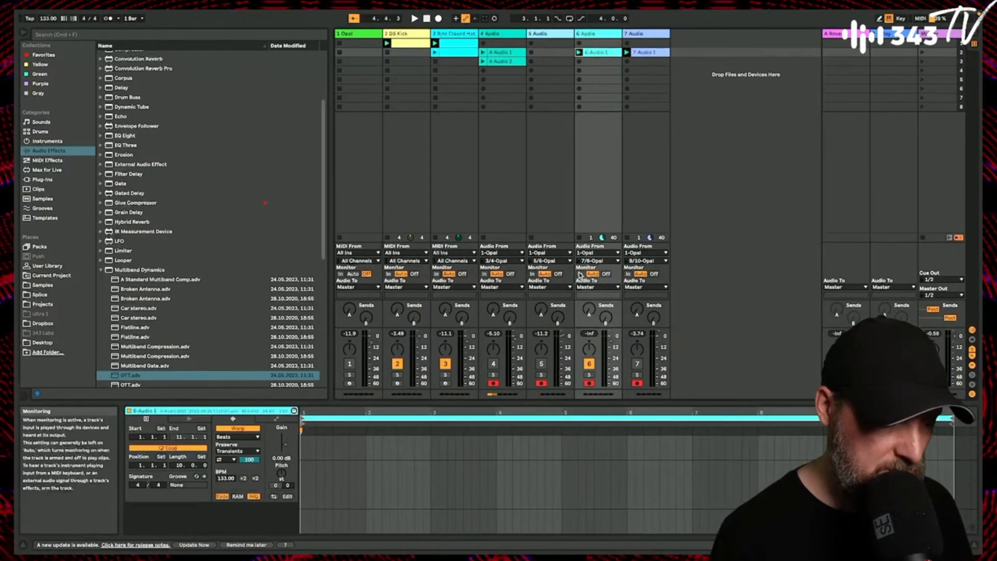
left_click(597, 53)
key("Delete")
key("space")
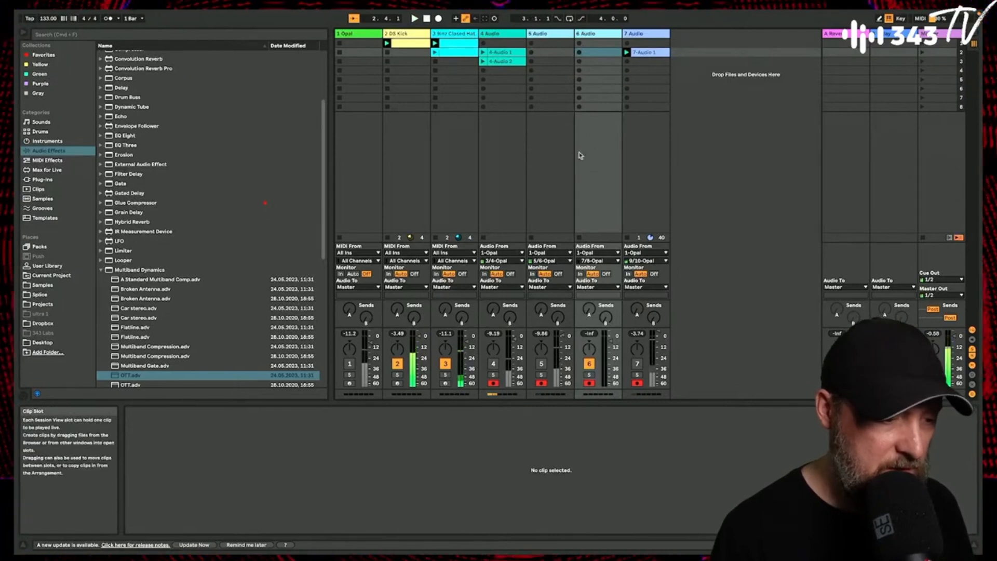
- Disarm the 4, 5 and 6 Audio tracks and deactivate 6 Audio
left_click(589, 383)
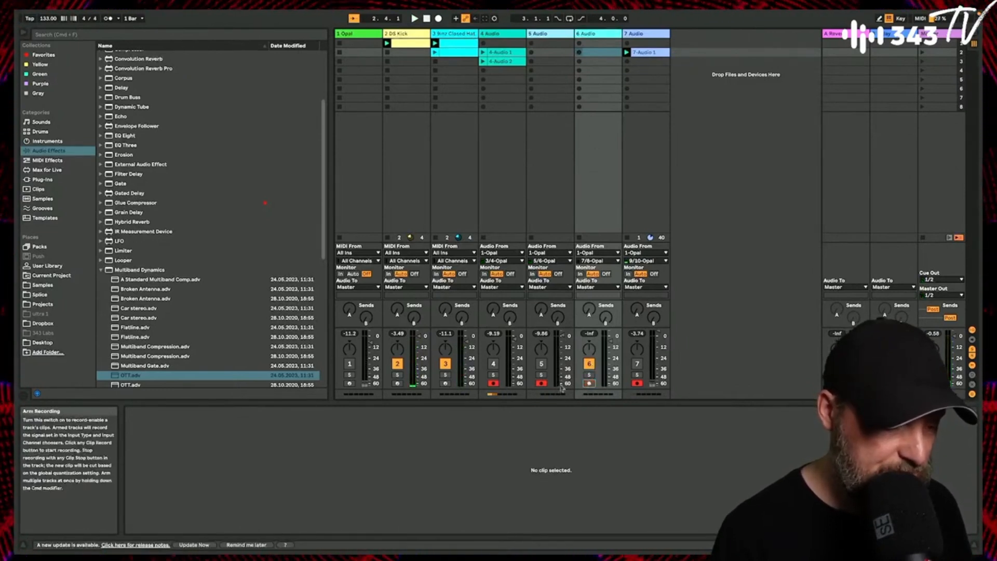
left_click(493, 385)
left_click(589, 364)
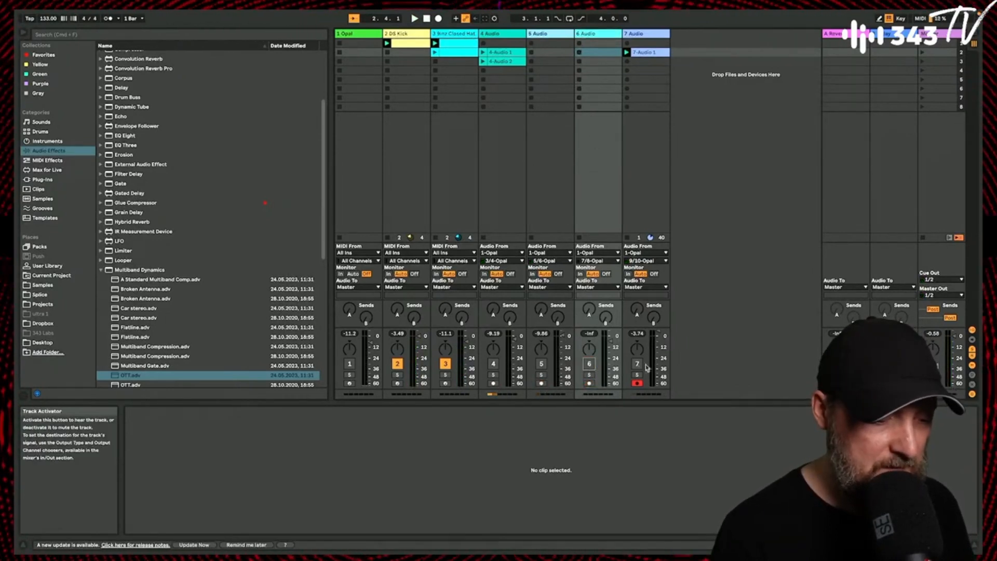
- Activate the 7 Audio track and record Opal's output into its third clip slot, then end the recording
left_click(638, 364)
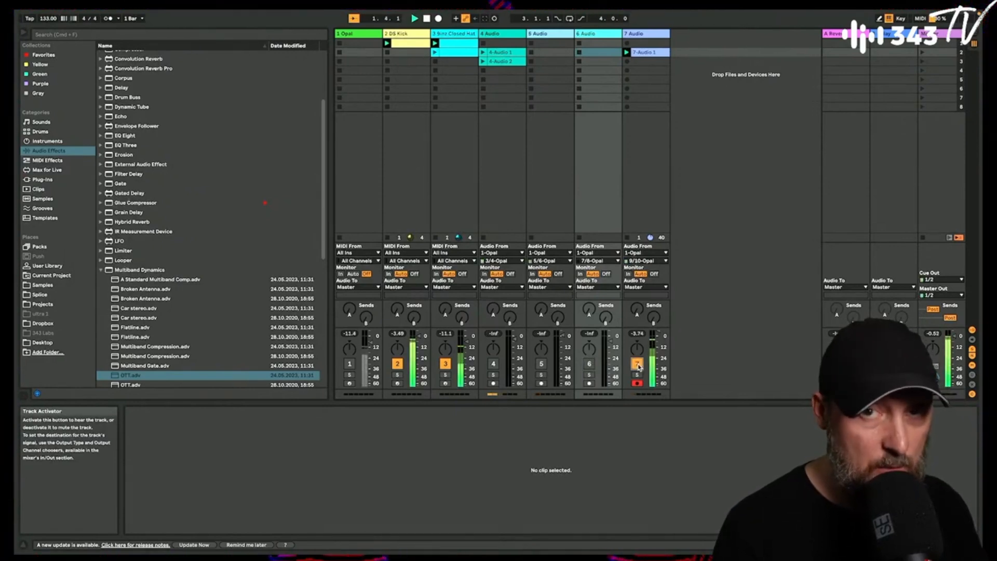
left_click(627, 61)
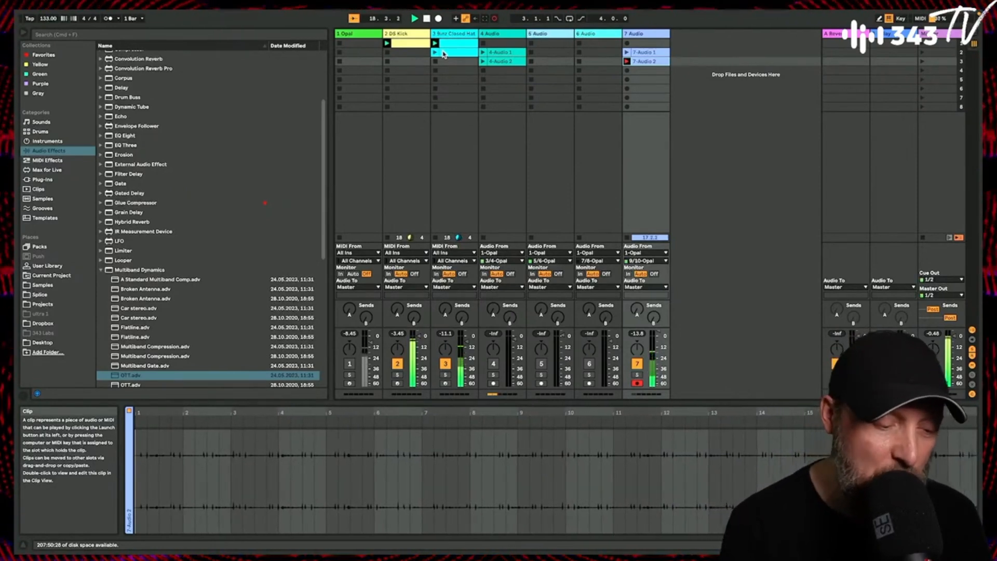
key("Return")
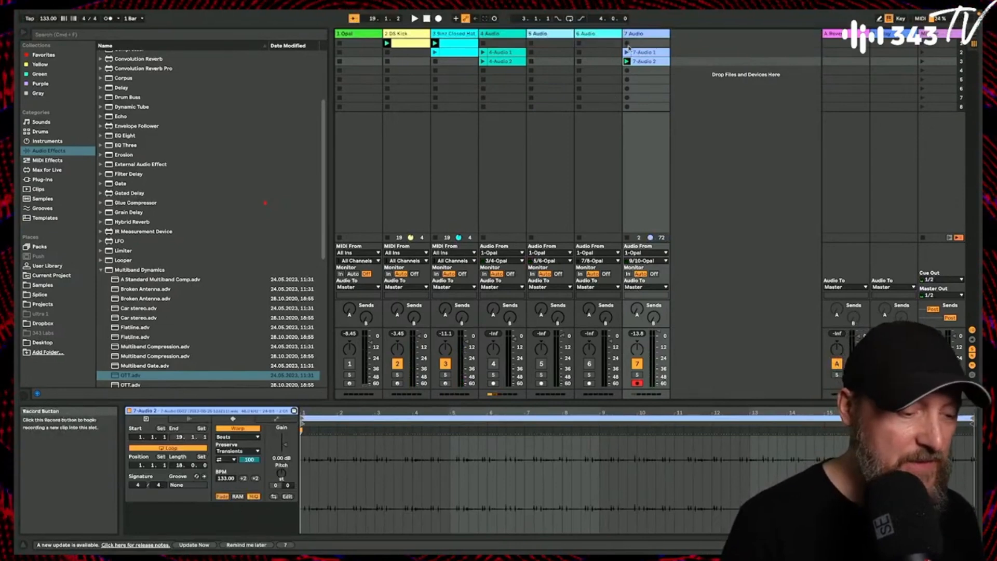
- Disarm 7 Audio and set input monitoring to In on the 4, 5, 6 and 7 Audio tracks
left_click(637, 383)
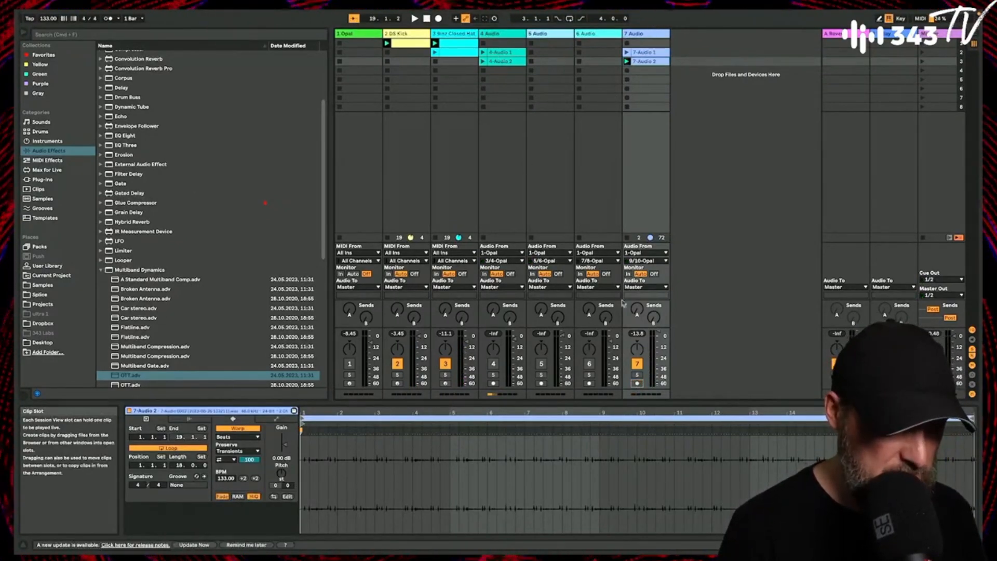
left_click(629, 274)
left_click(579, 274)
left_click(532, 274)
left_click(484, 273)
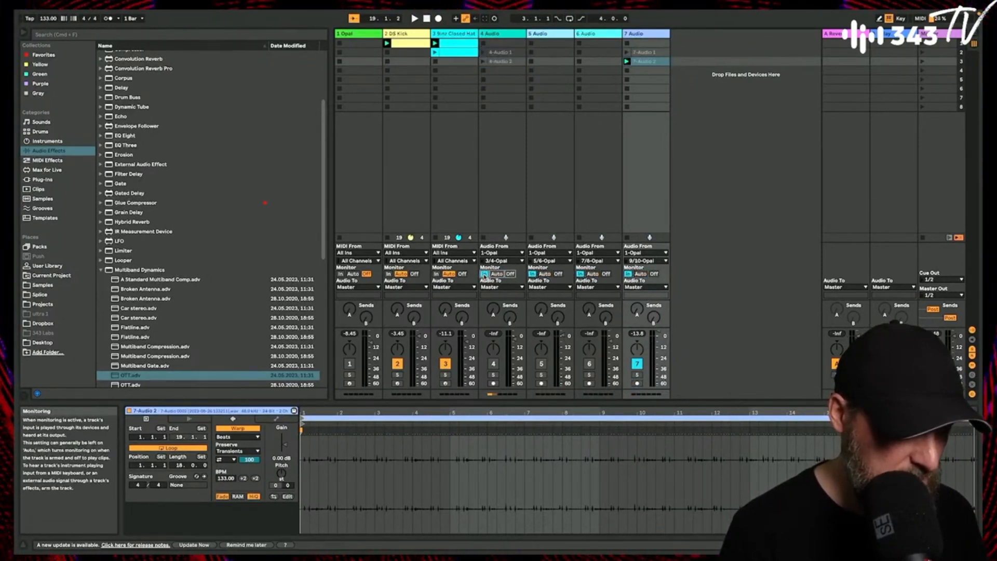
- Start playback, deactivate 7 Audio, activate the Opal track and mute the closed hat track
key("space")
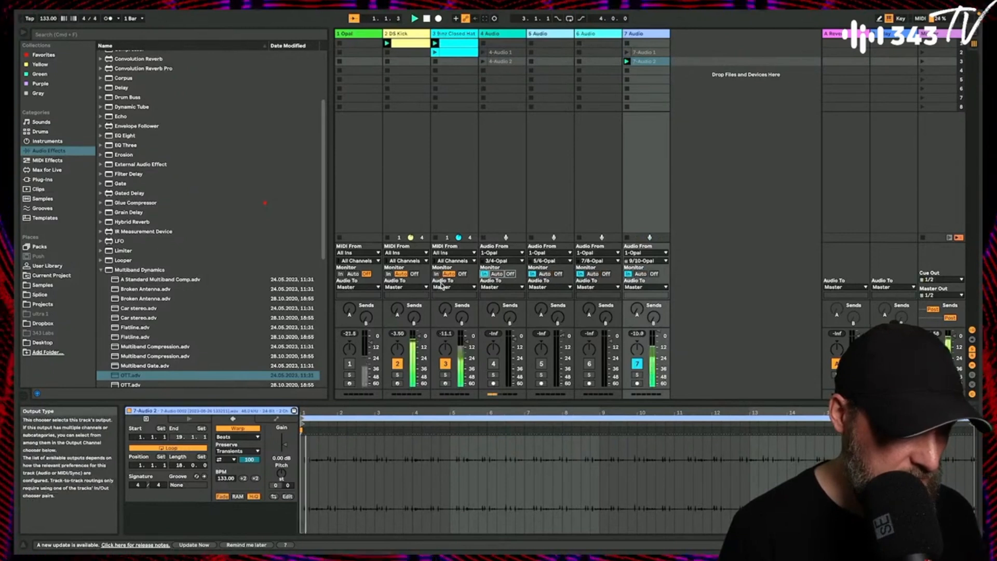
left_click(637, 364)
left_click(351, 365)
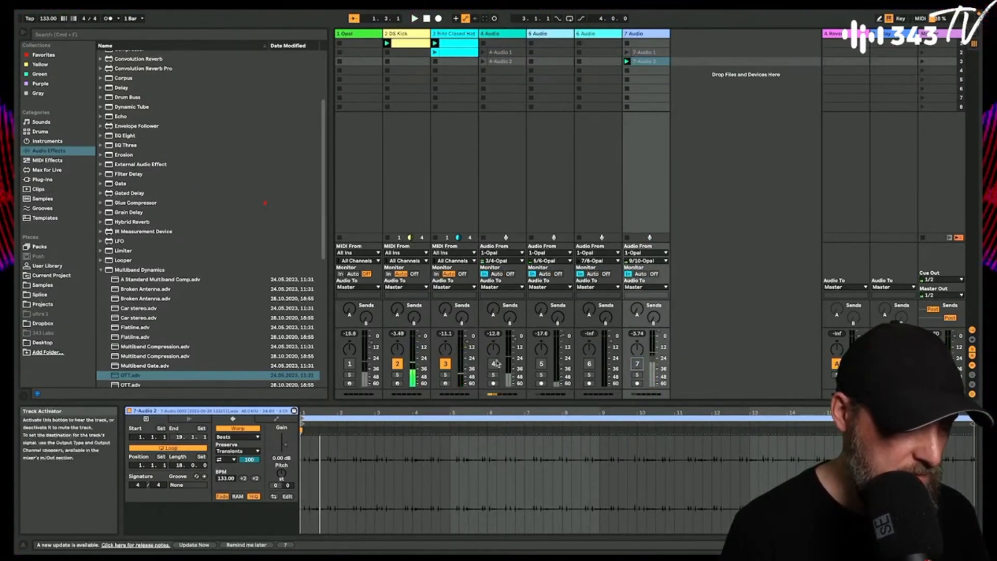
left_click(352, 364)
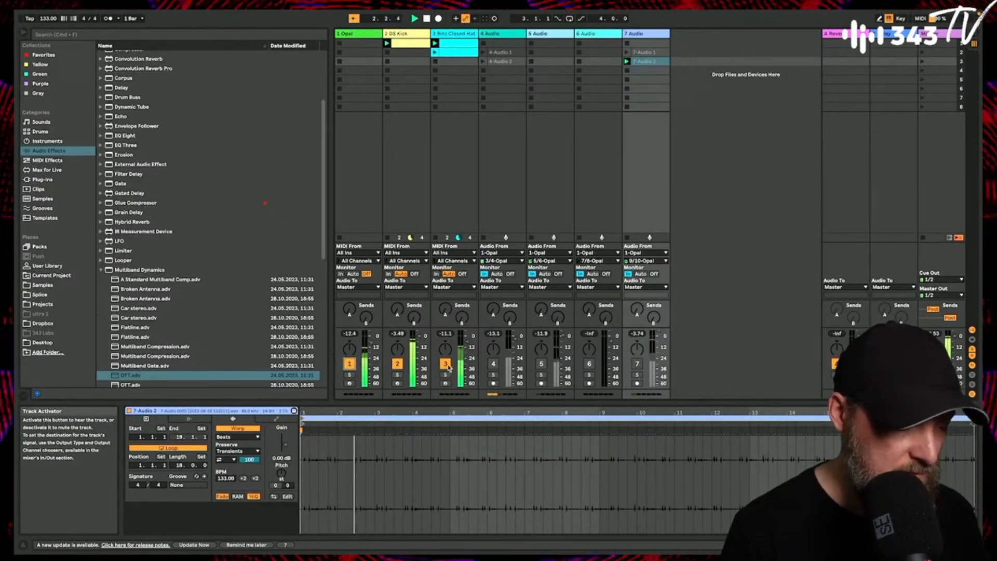
left_click(444, 365)
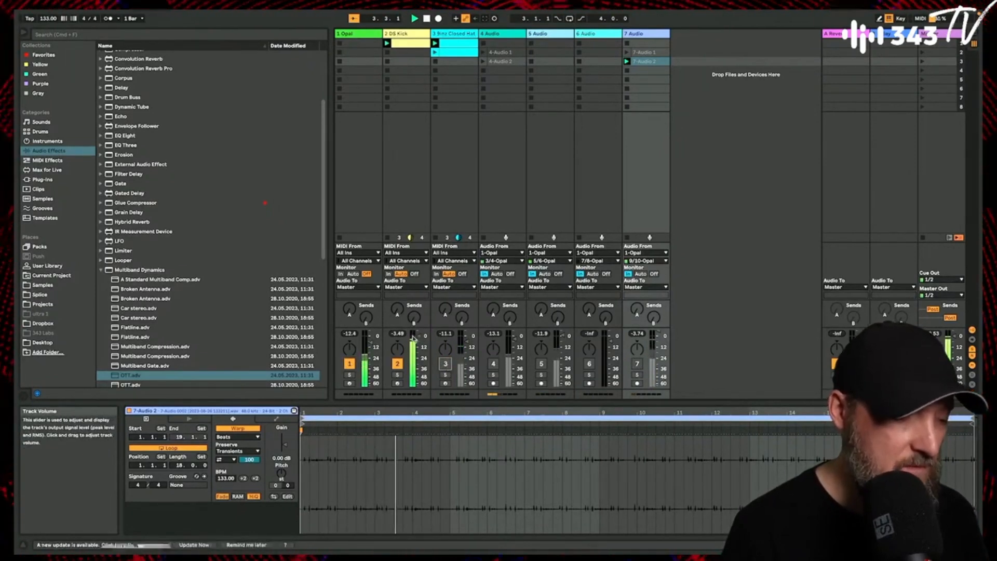
- Open Opal's editor and randomize its sounds and patterns three times with Surprise Me in the Randomizer, then close the Randomizer
left_click(341, 61)
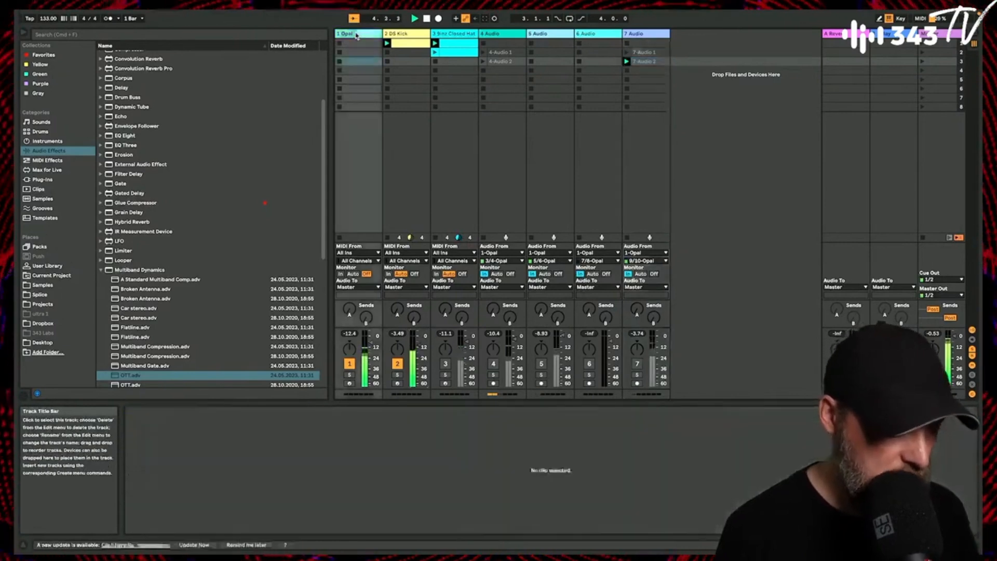
left_click(191, 456)
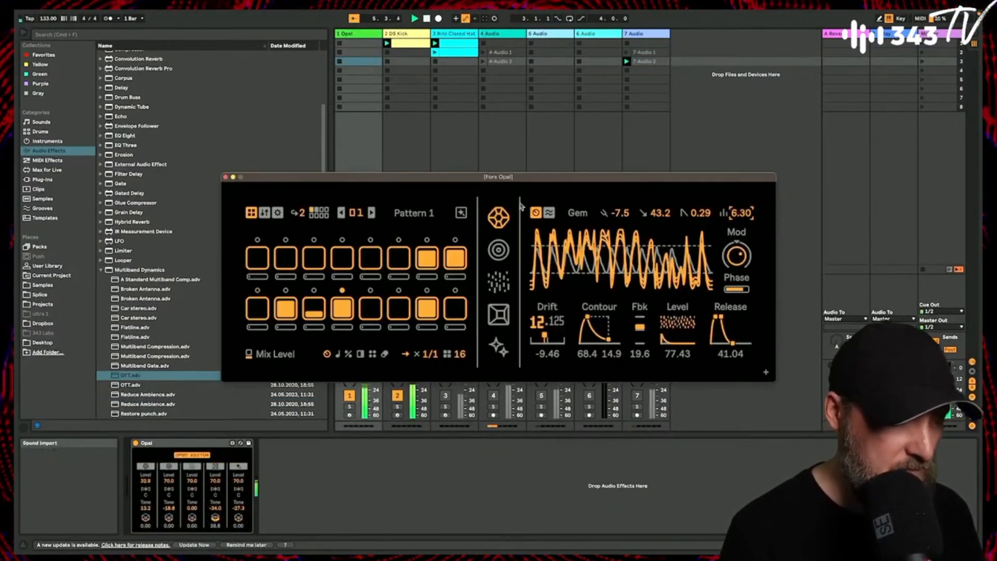
left_click(498, 347)
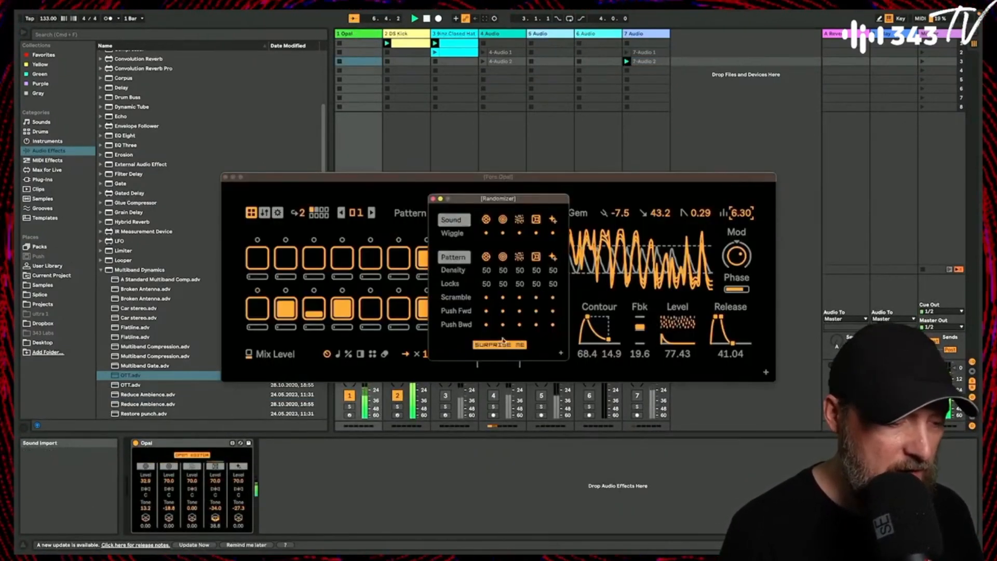
left_click(502, 346)
left_click(502, 345)
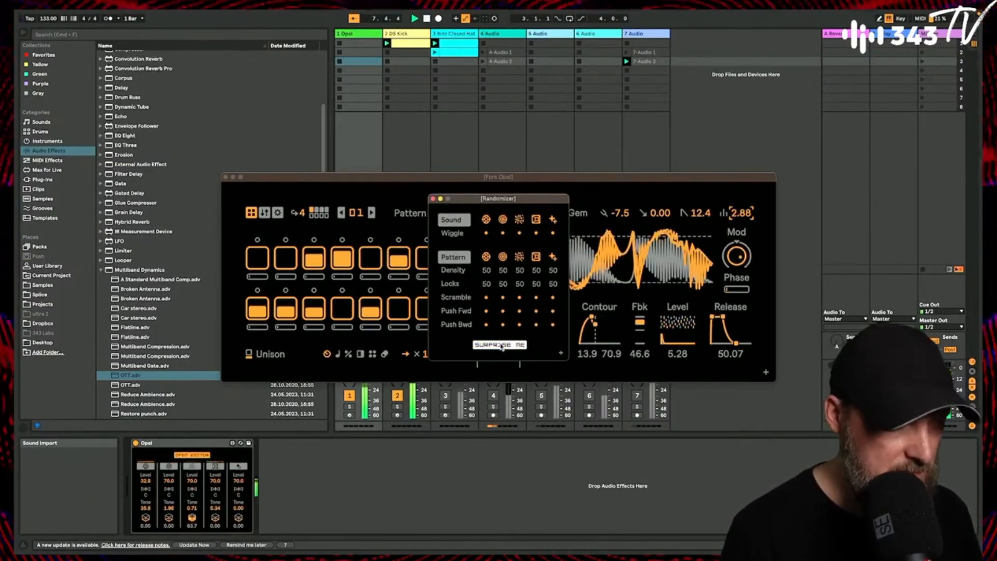
left_click(501, 346)
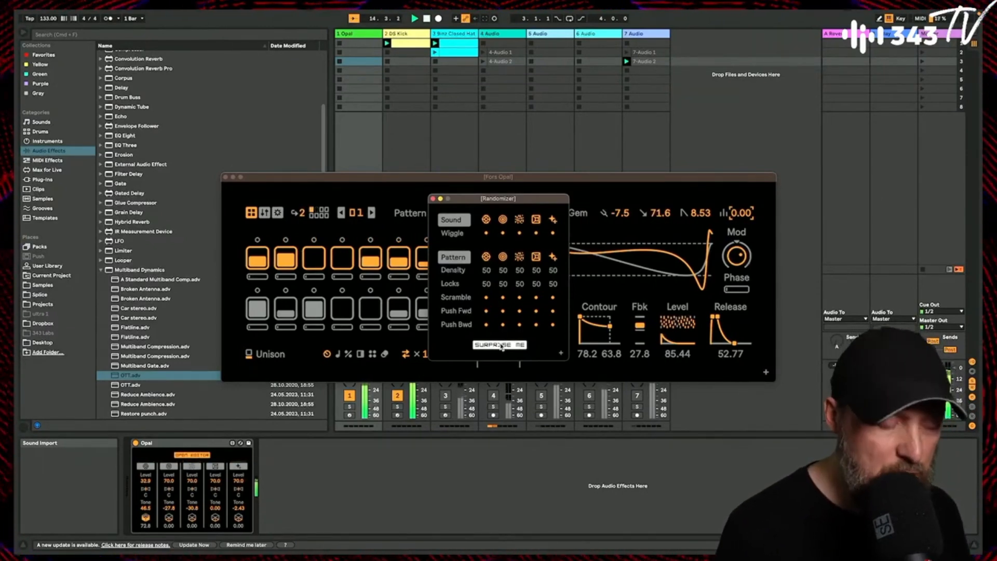
left_click(433, 200)
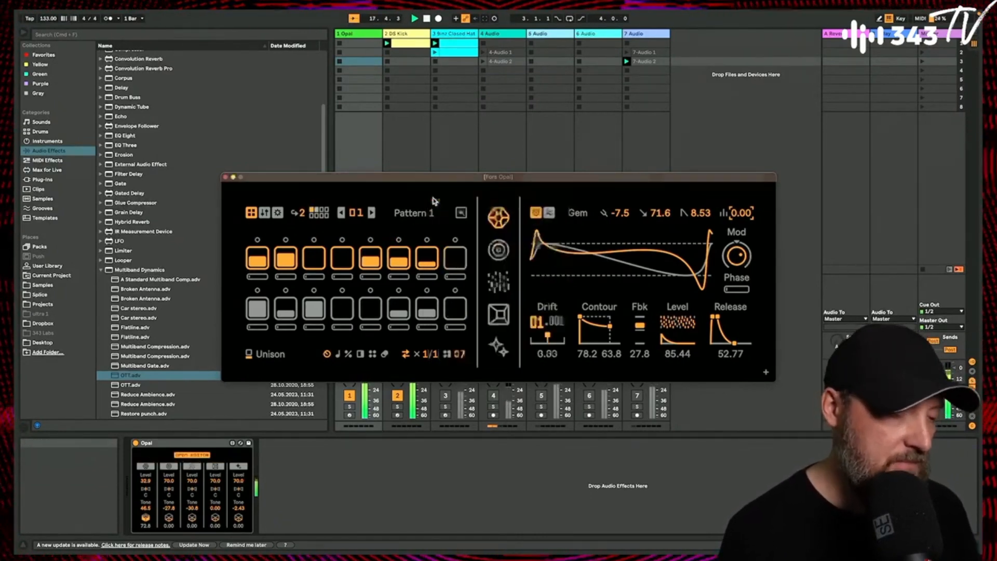
- Play back the randomized Opal pattern from the start, then close the Opal editor
left_click_drag(358, 178, 373, 166)
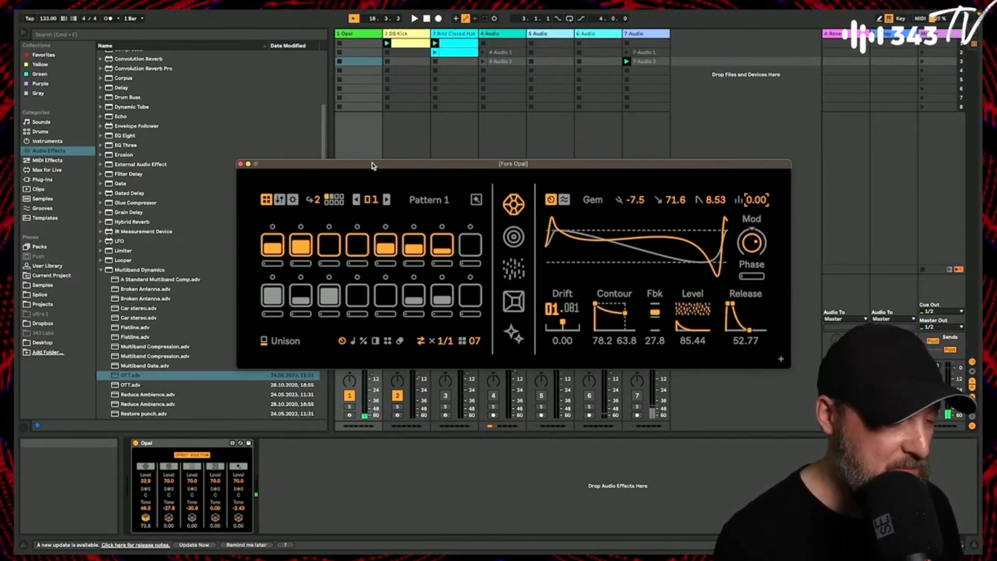
key("space")
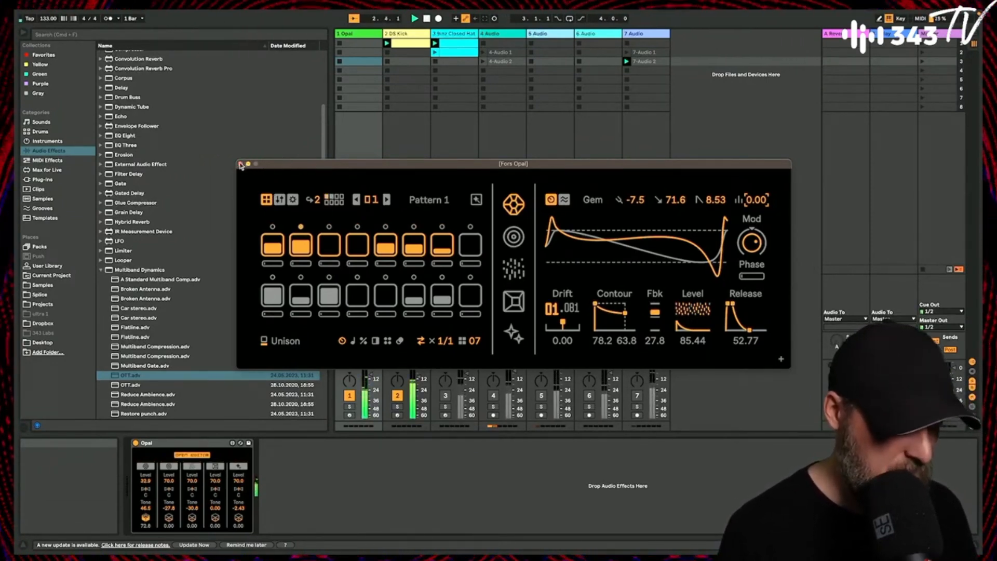
left_click(240, 164)
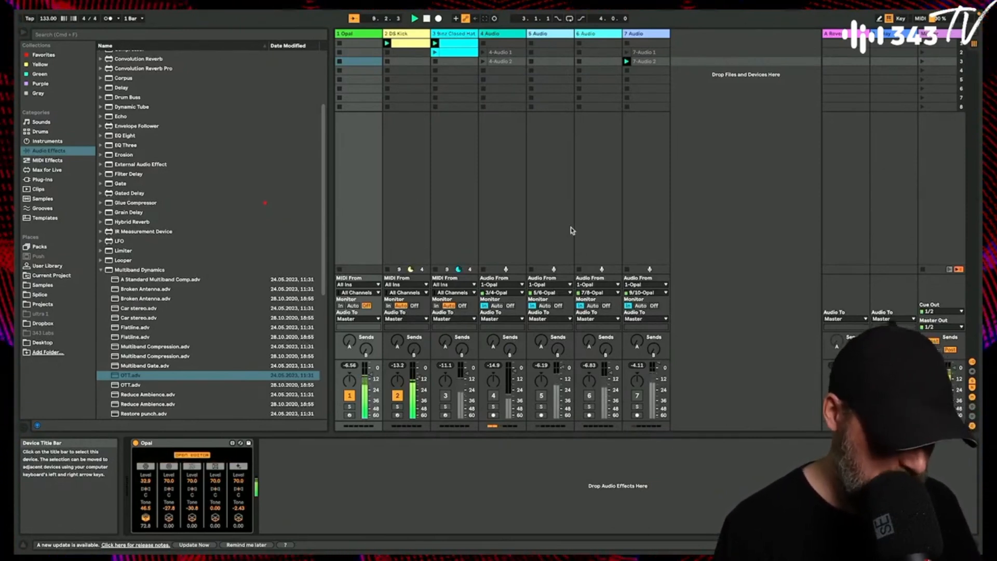
- Deactivate the Opal track and arm the 7 Audio track for recording
left_click(350, 395)
left_click(494, 415)
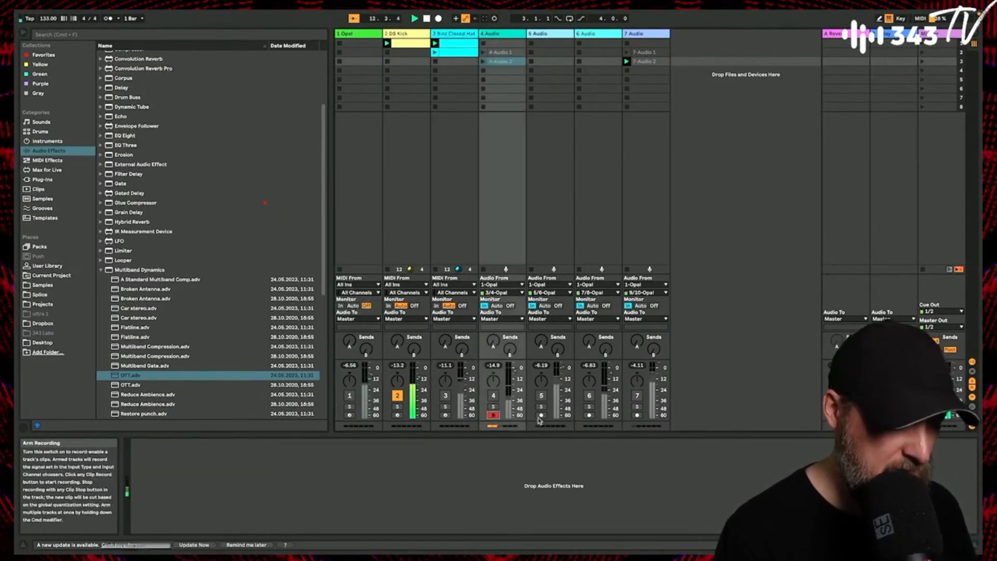
left_click(542, 415)
left_click(589, 415)
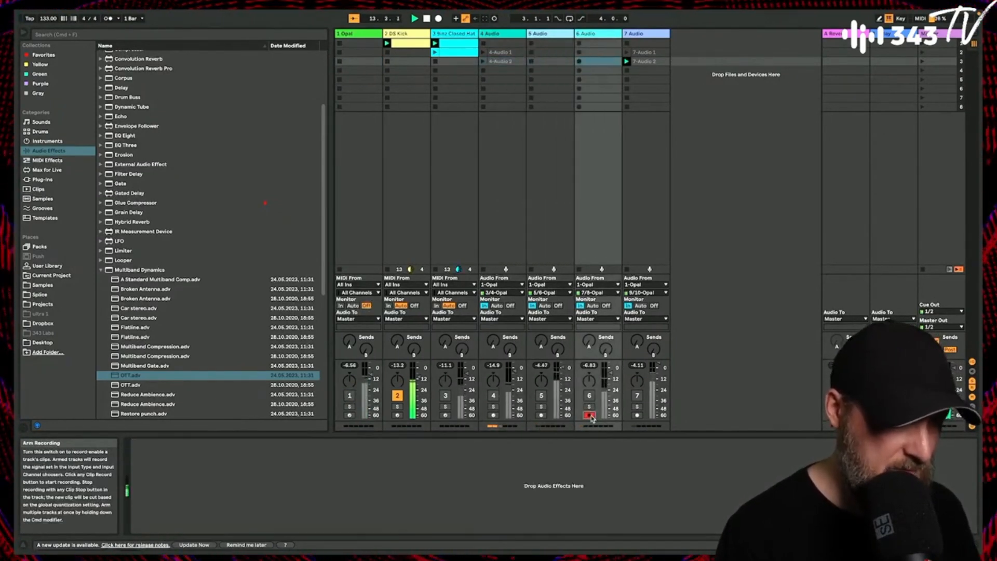
left_click(638, 415)
- Activate the 4, 5, 6 and 7 Audio tracks and arm 4, 5 and 6 Audio together with 7 Audio
left_click(637, 396)
left_click(589, 395)
left_click(541, 395)
left_click(493, 395)
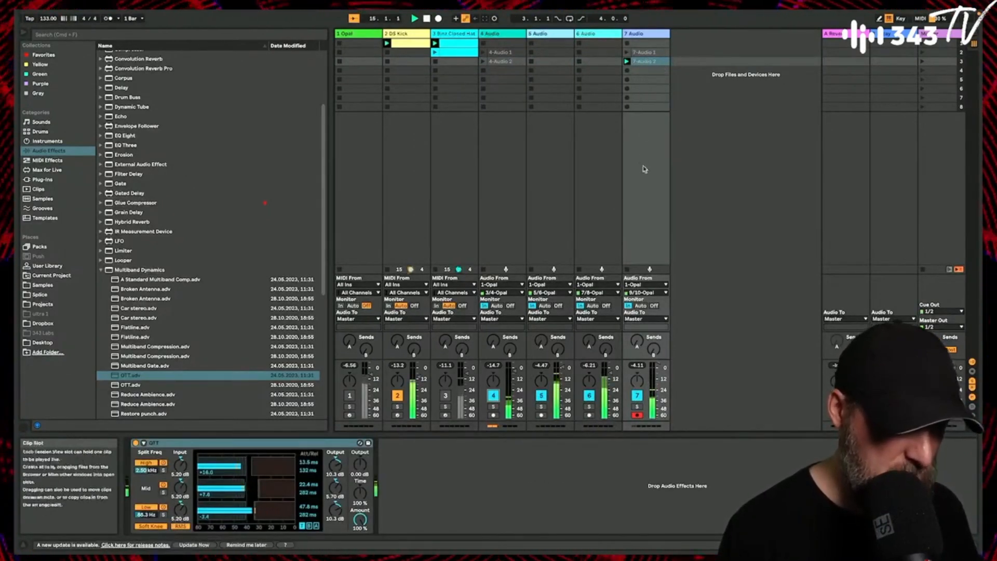
left_click(589, 415, "super")
left_click(541, 415, "super")
left_click(494, 415, "super")
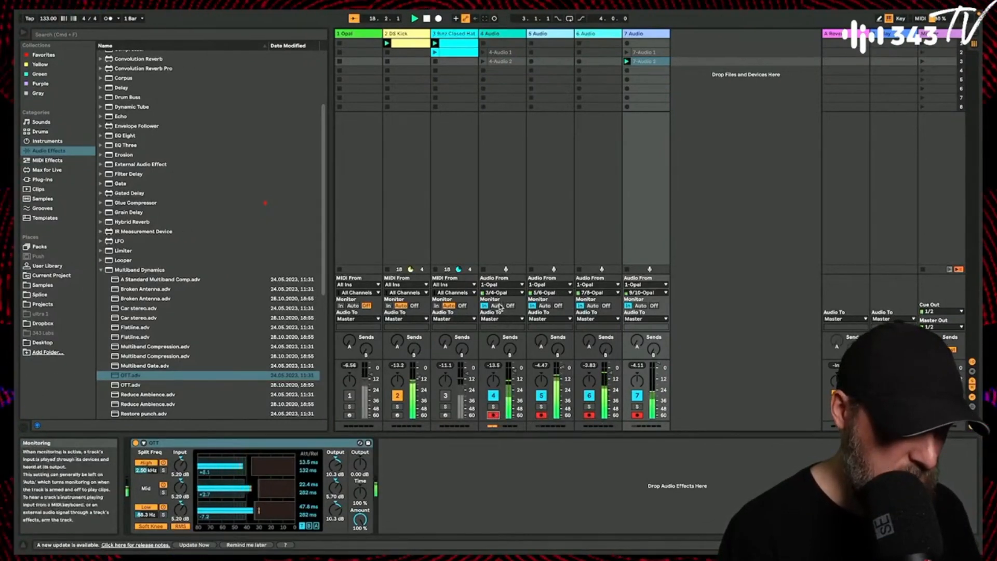
- Set input monitoring back to Auto on the 4, 5, 6 and 7 Audio tracks
left_click(497, 306)
left_click(544, 306)
left_click(593, 305)
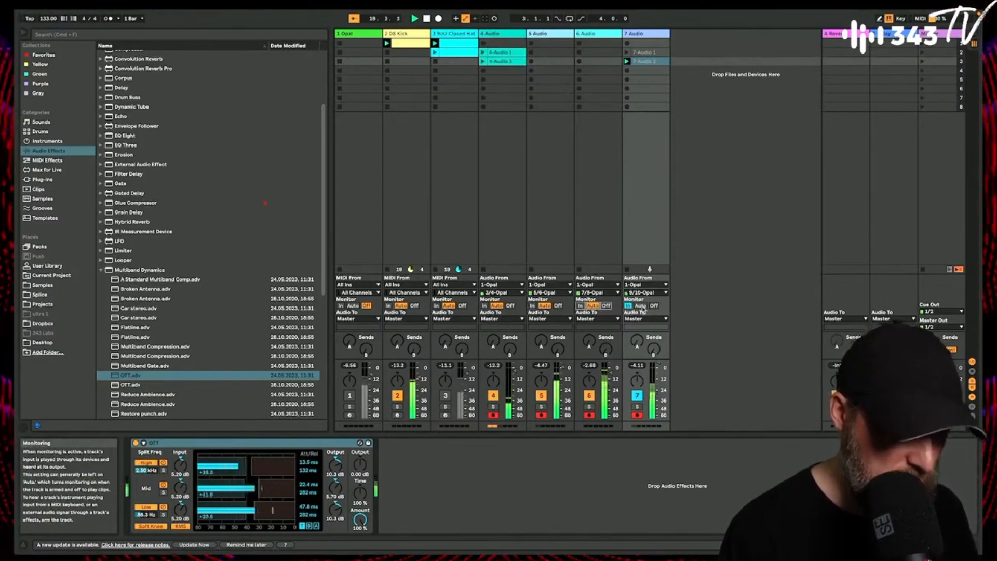
left_click(641, 306)
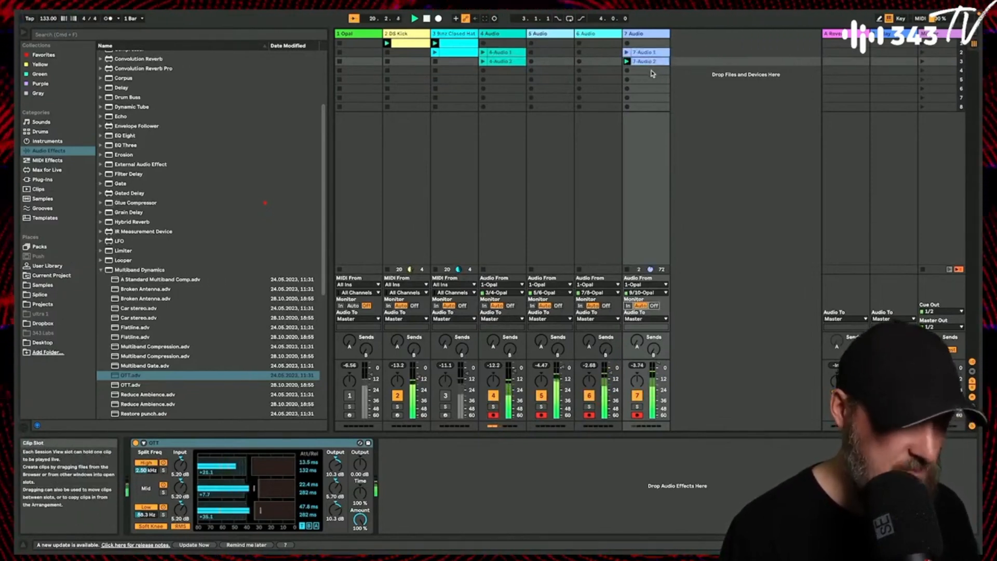
- Launch the empty eighth scene to stop all playing clips, then check the Arrangement View and return to the Session View
left_click(922, 106)
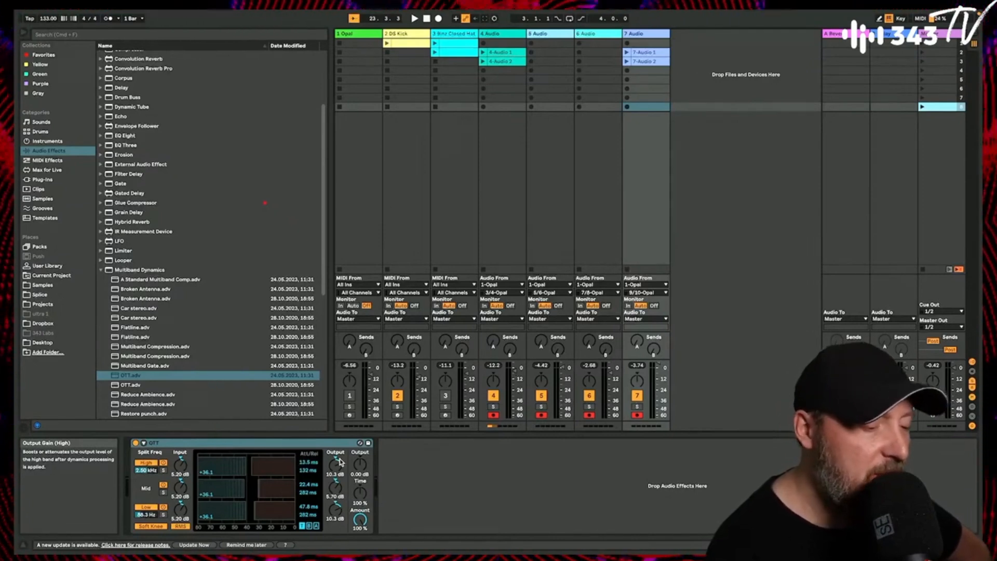
key("Tab")
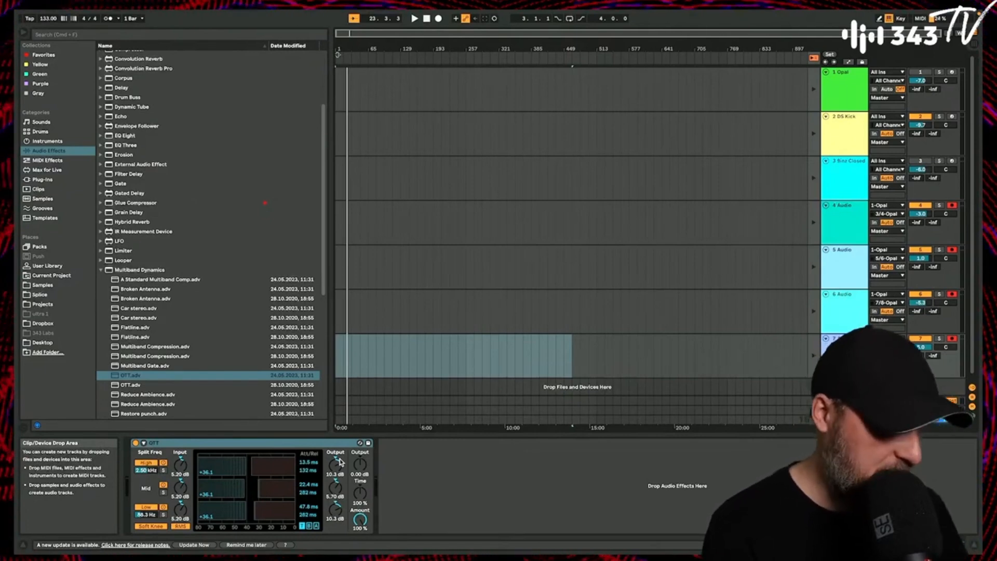
key("Tab")
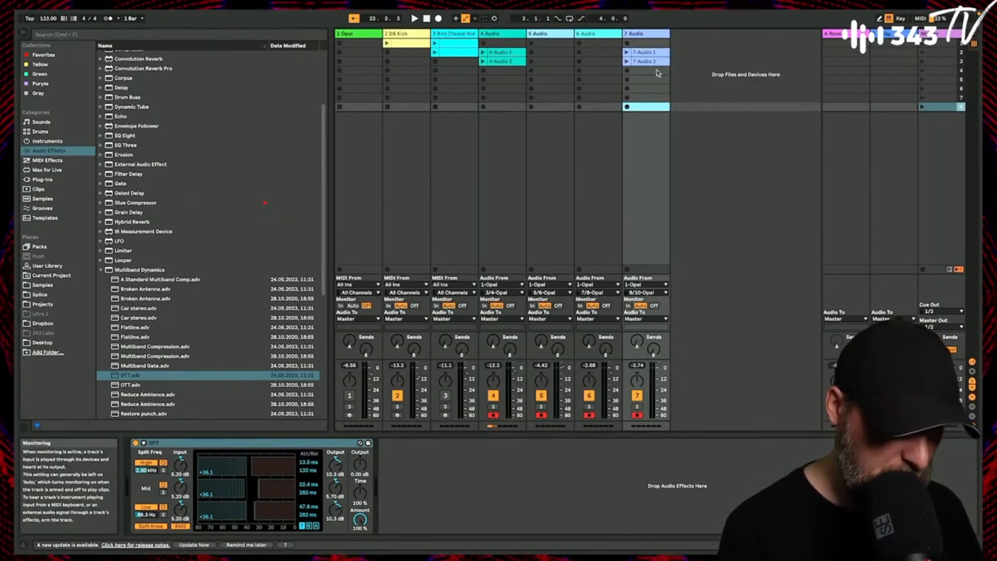
- Insert an audio track after 7 Audio and set its input to 1-Opal, channel 11/12-Opal
right_click(644, 35)
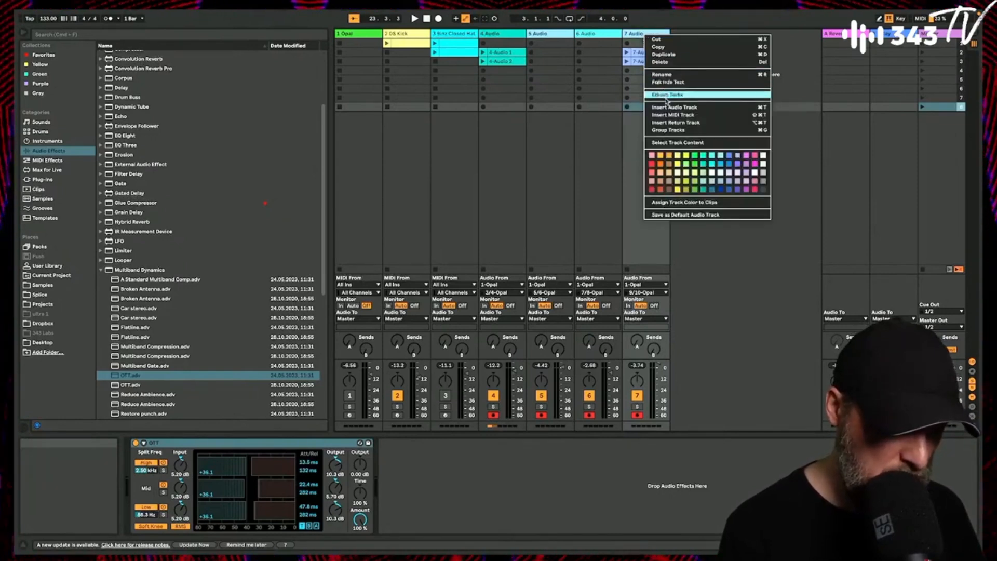
left_click(669, 107)
left_click(694, 285)
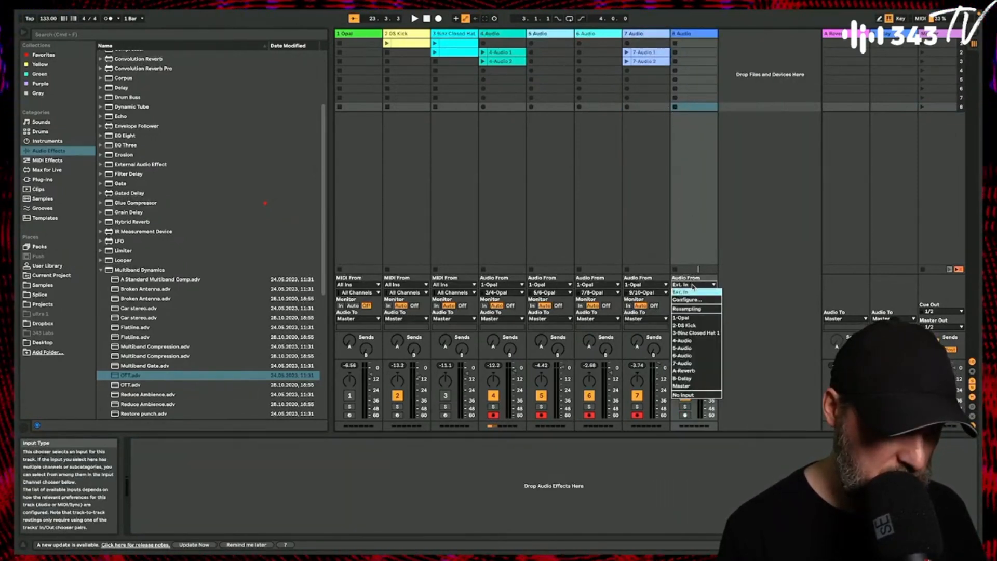
left_click(692, 320)
left_click(692, 293)
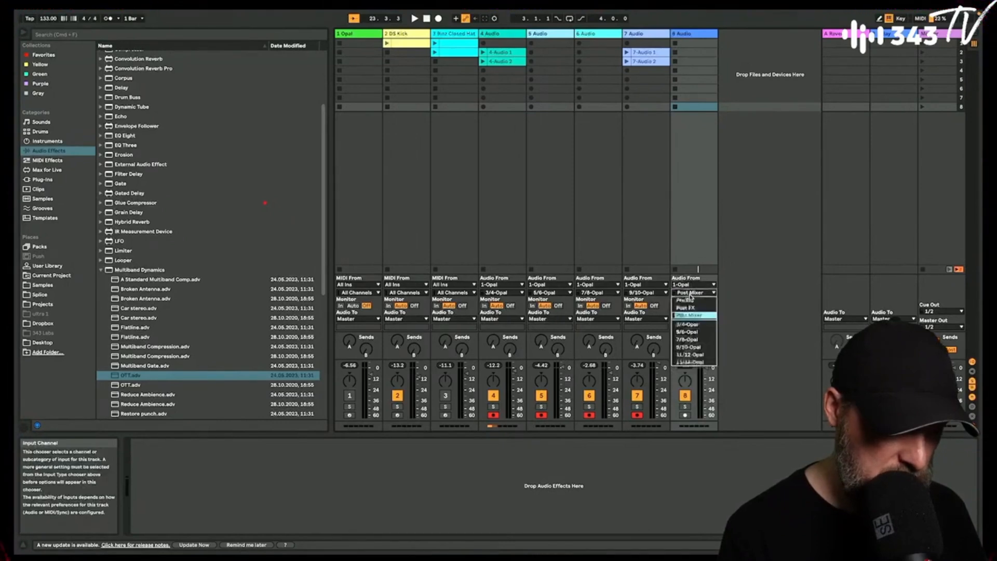
left_click(697, 356)
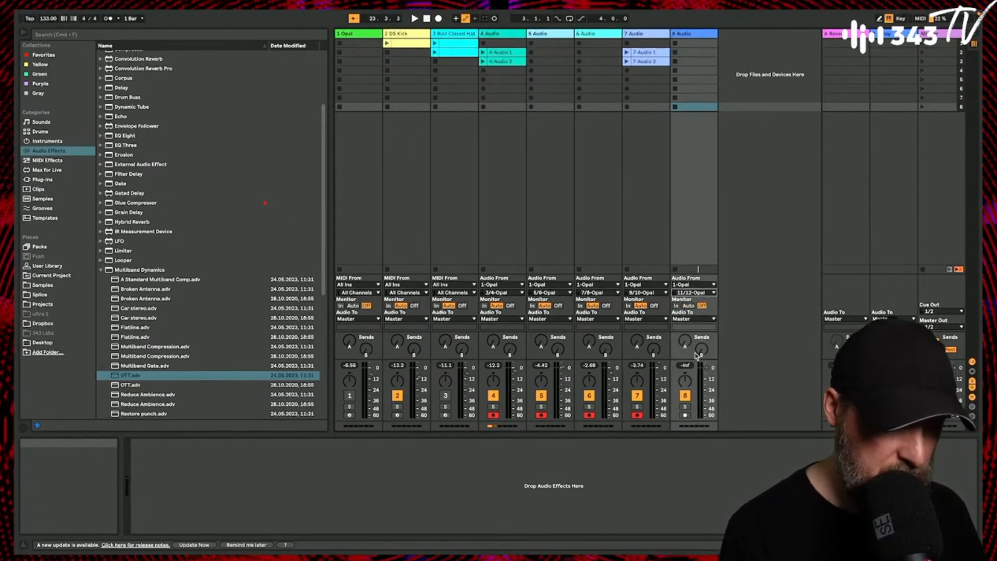
- Insert another audio track after 8 Audio and set its input to 1-Opal, channel 13/14-Opal
key("super+t")
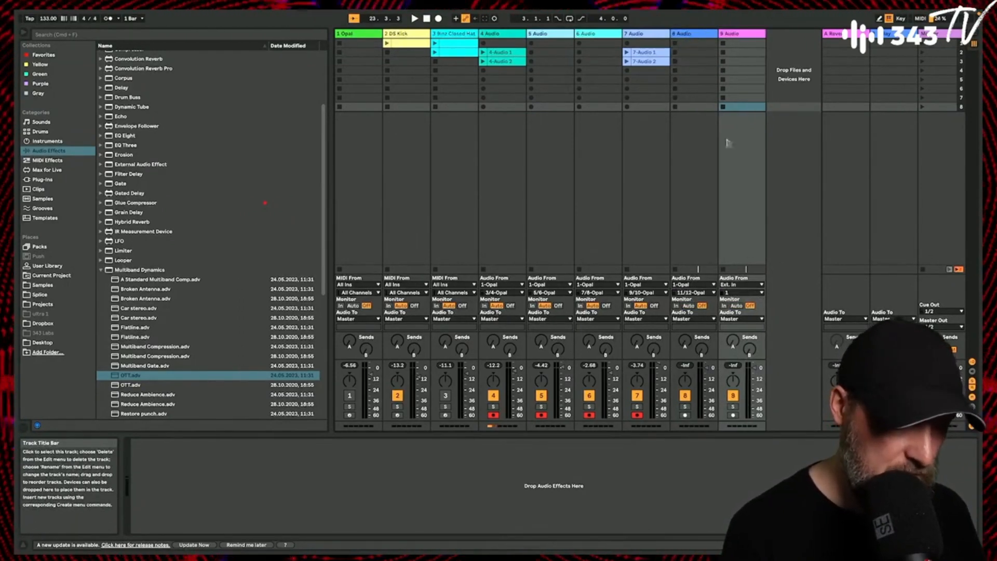
left_click(742, 285)
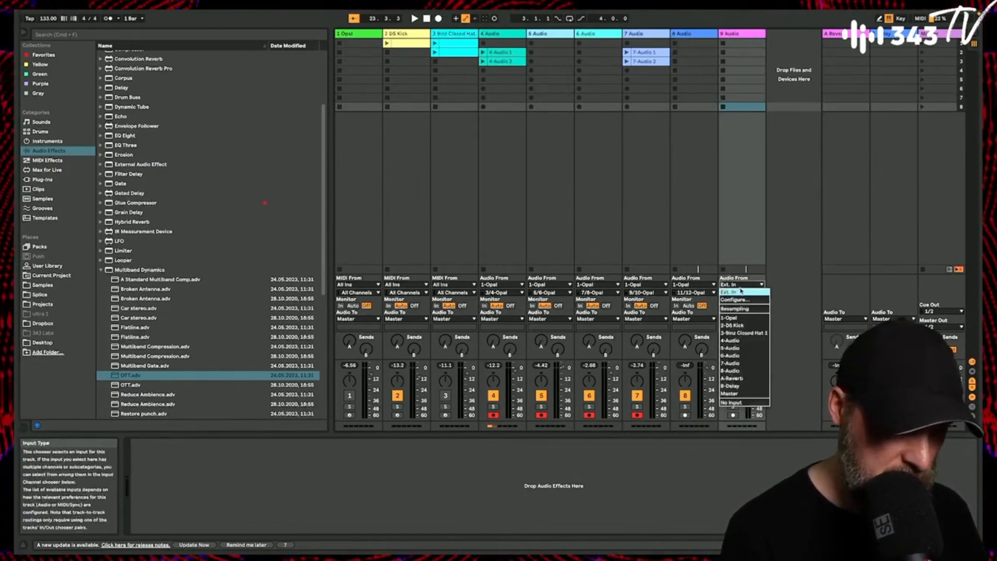
left_click(731, 317)
left_click(742, 293)
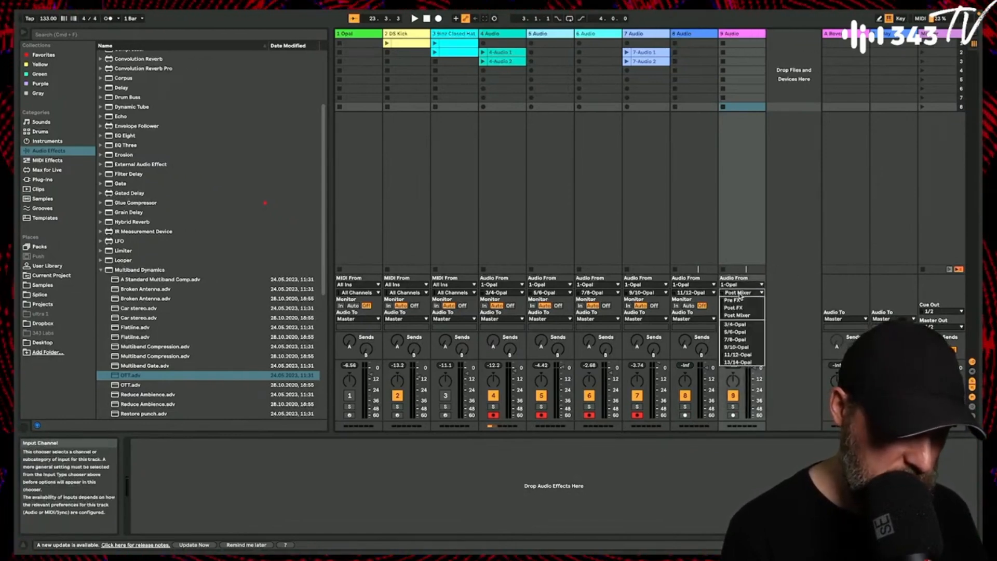
left_click(737, 362)
- Arm the 4 to 9 Audio tracks together and start a new Arrangement recording from the beginning
left_click(685, 415)
left_click(733, 416, "super")
left_click(637, 416, "super")
left_click(589, 416, "super")
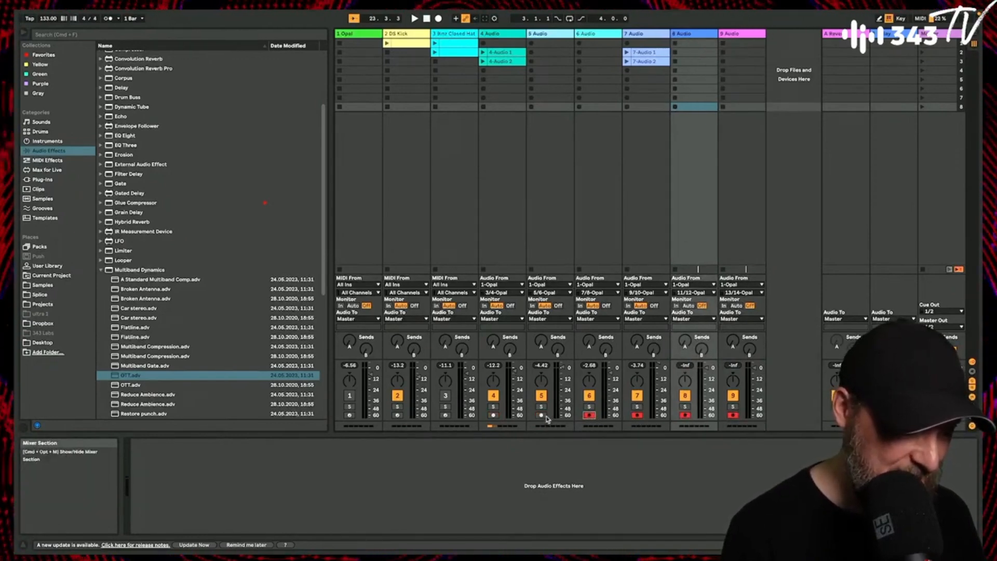
left_click(541, 415, "super")
left_click(493, 415, "super")
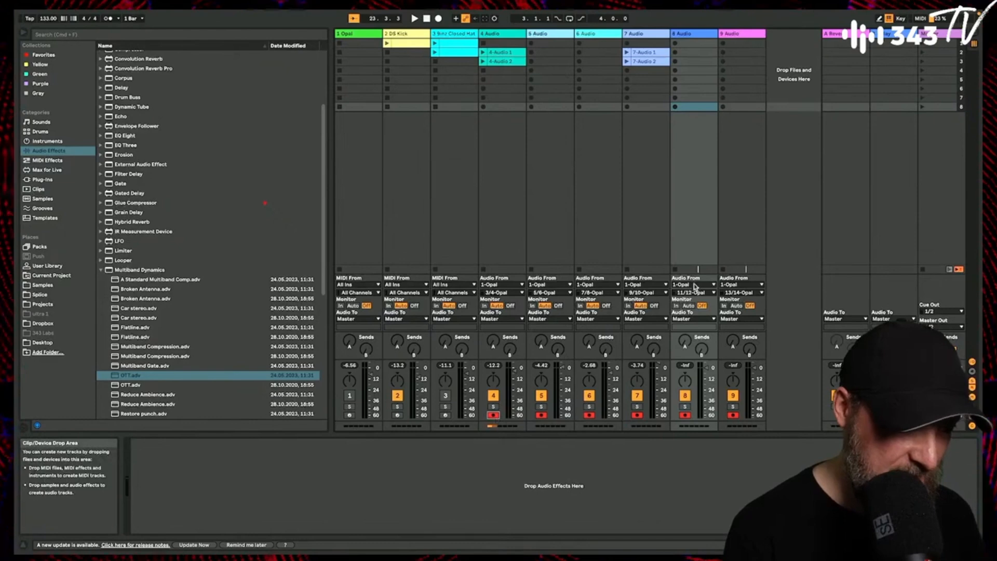
left_click(427, 18)
left_click(438, 19)
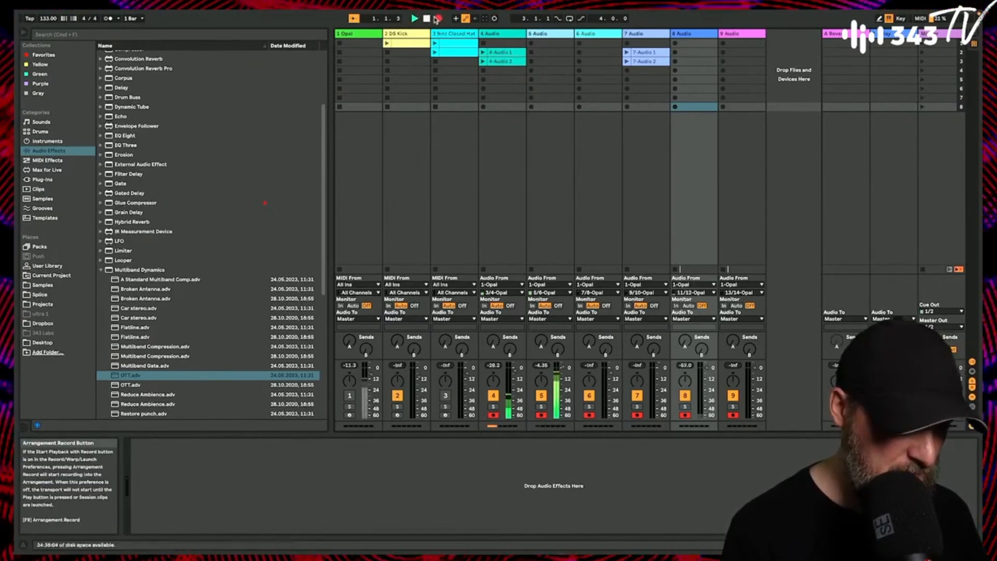
- Check the recording in the Arrangement View, then set input monitoring to Auto on the 8 and 9 Audio tracks in the Session View
key("Tab")
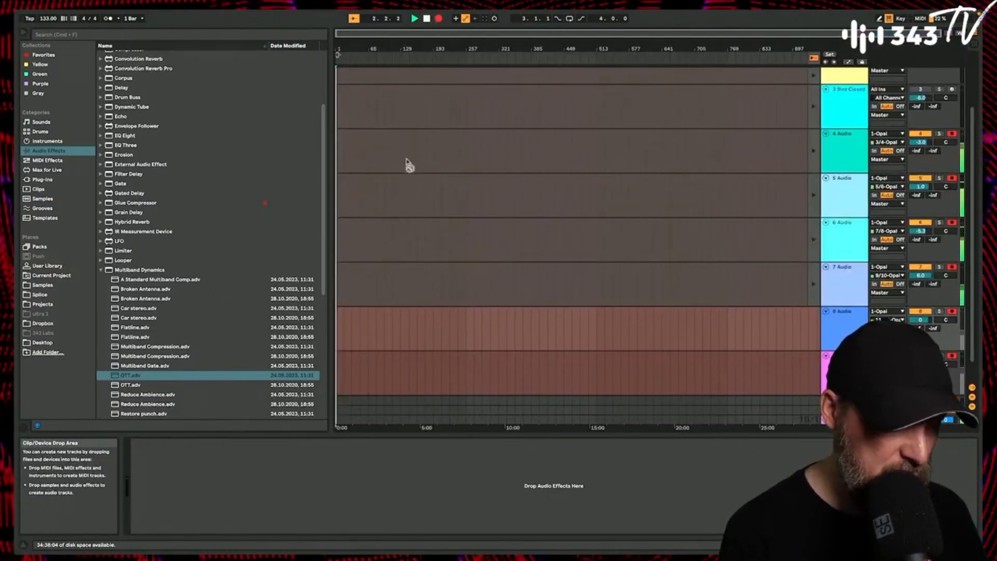
scroll(412, 223, "down", 1)
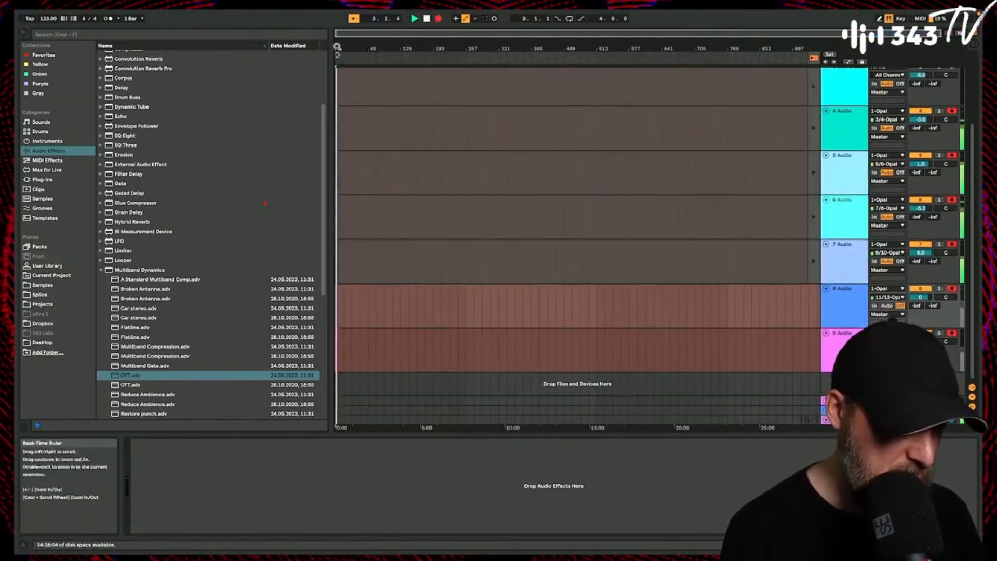
key("Tab")
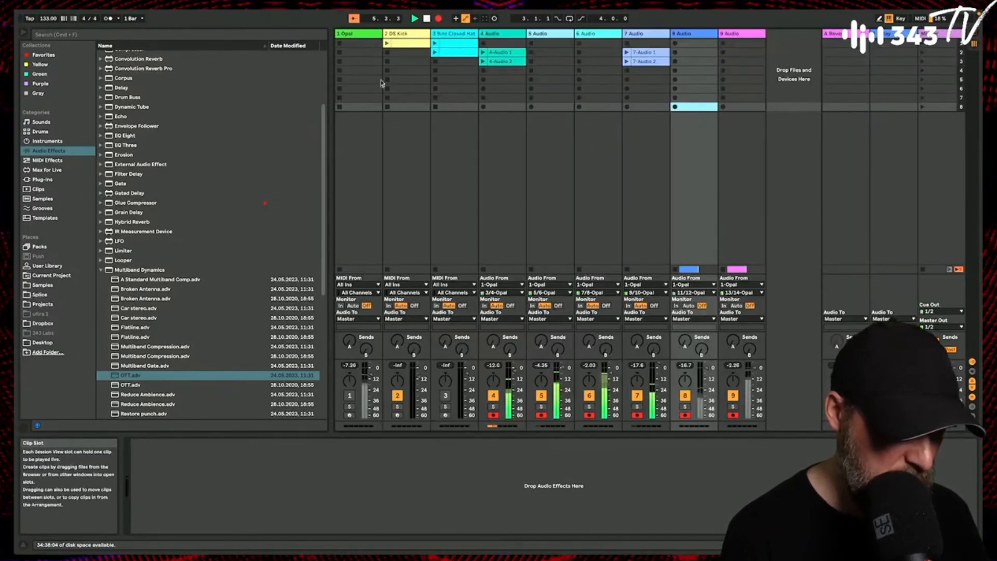
left_click(689, 306)
left_click(737, 306)
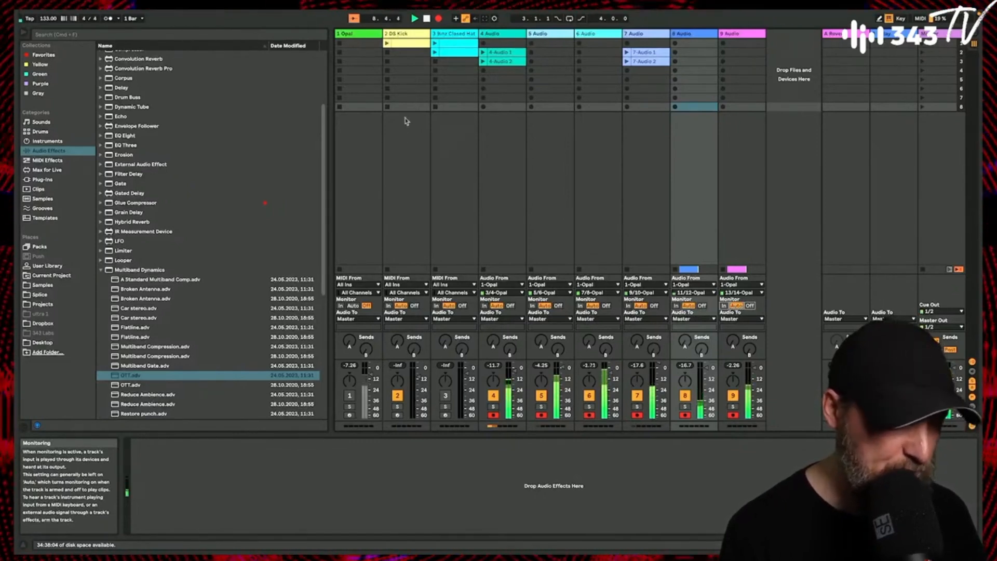
- Randomize Opal's sounds and patterns twice with the Randomiser's Surprise Me function, then close the Opal editor
left_click(362, 33)
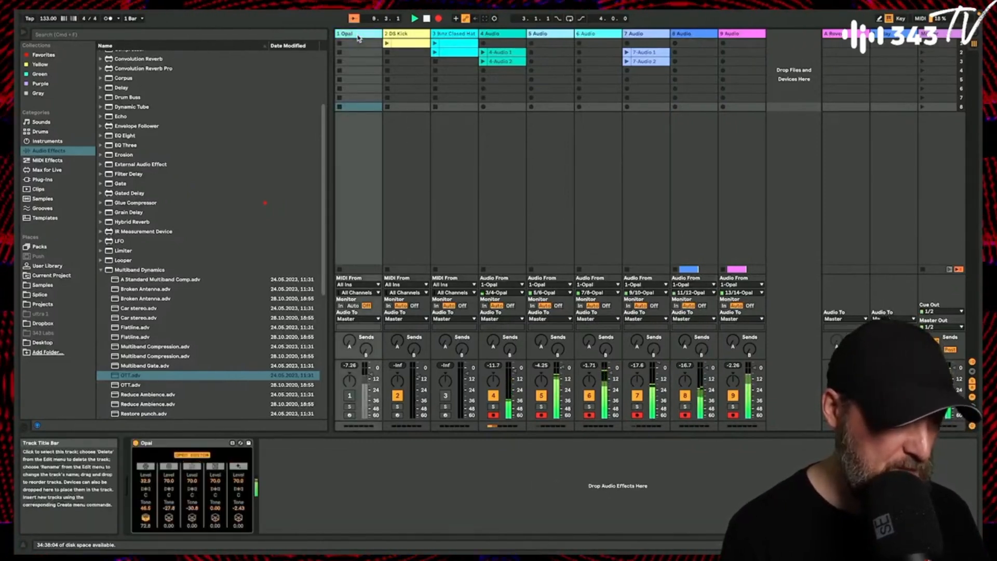
left_click(193, 456)
left_click(459, 214)
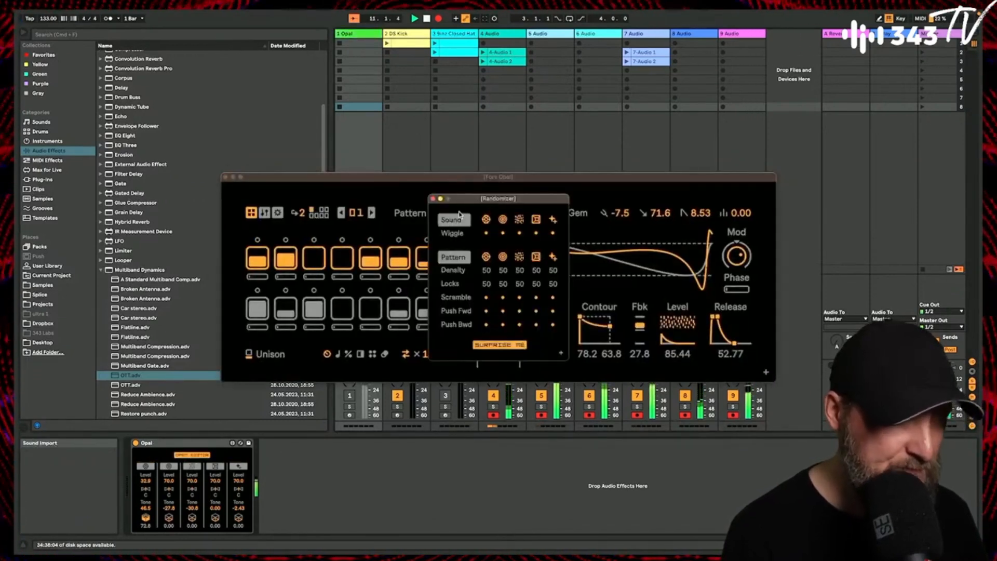
left_click(499, 345)
left_click(500, 345)
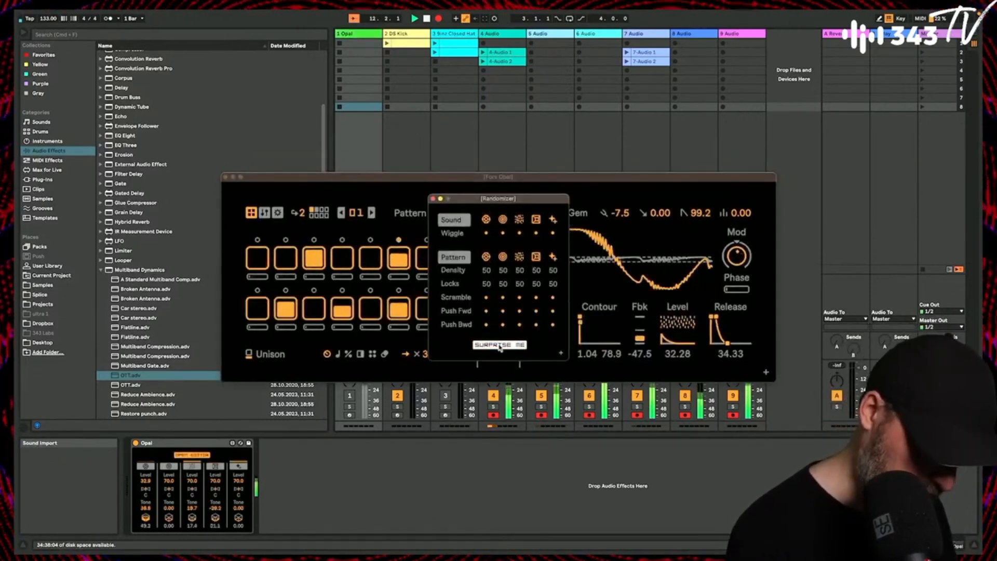
left_click(433, 199)
left_click_drag(350, 177, 296, 154)
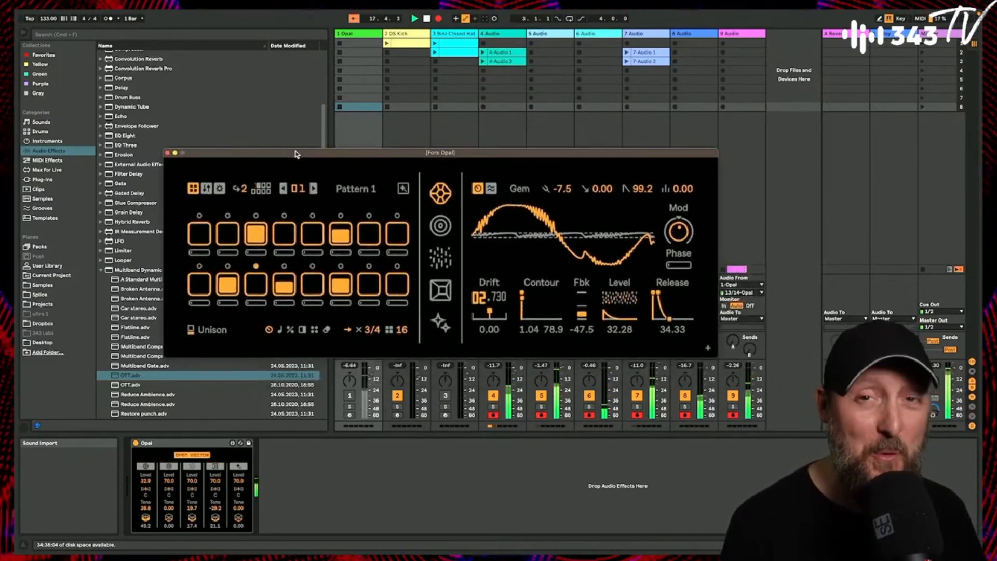
left_click(167, 154)
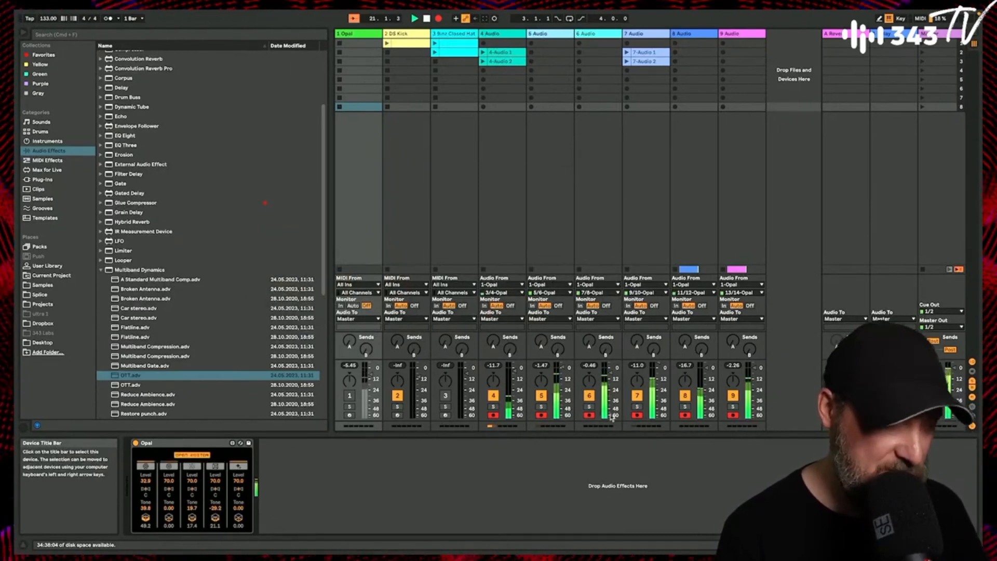
- Mute the 6, 5, 8 and 9 Audio tracks while the recording runs
left_click(590, 396)
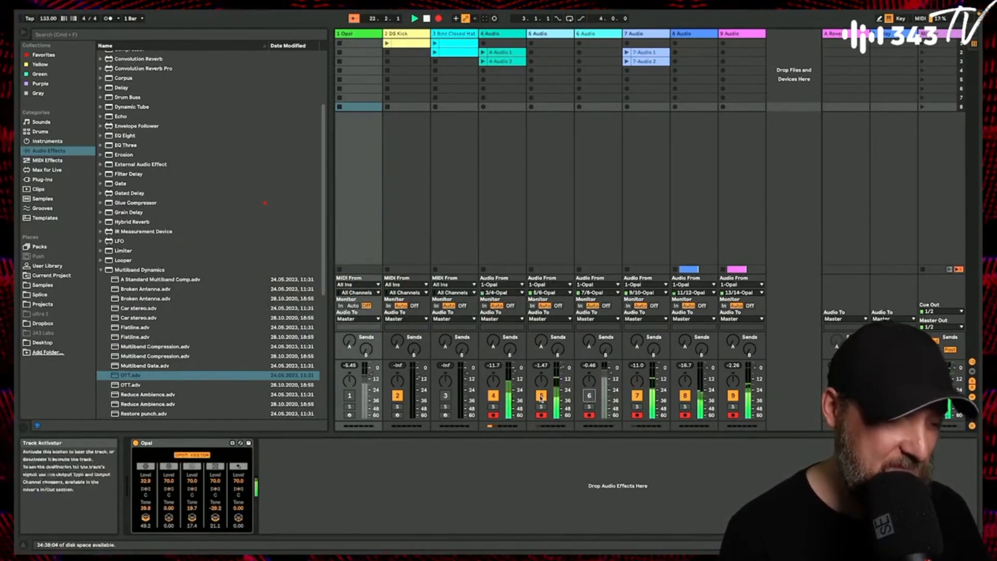
left_click(541, 396)
left_click(685, 396)
left_click(733, 396)
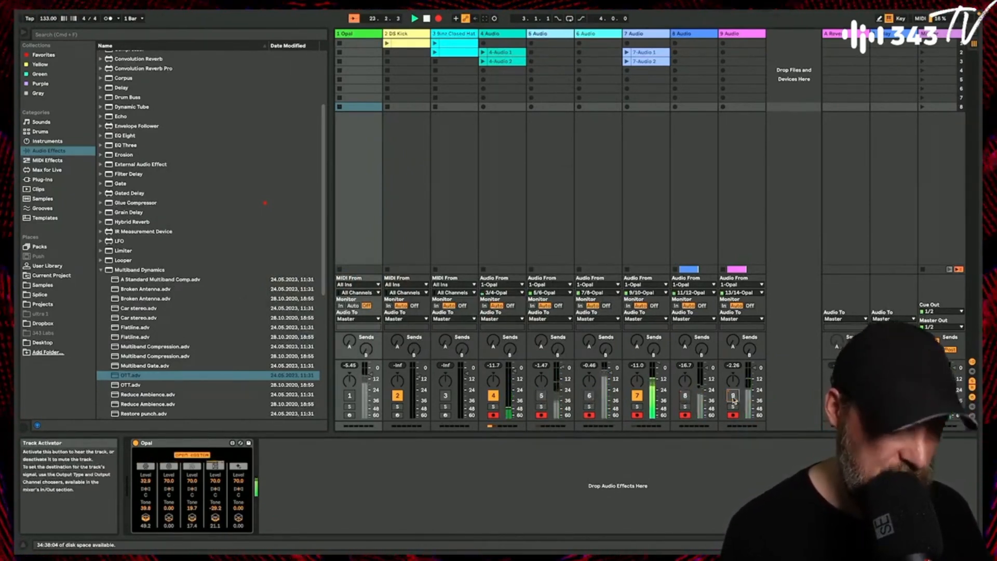
- Launch the DS Kick clip with its track volume raised, then unmute the 8 Audio track
left_click(407, 49)
left_click_drag(414, 383, 418, 370)
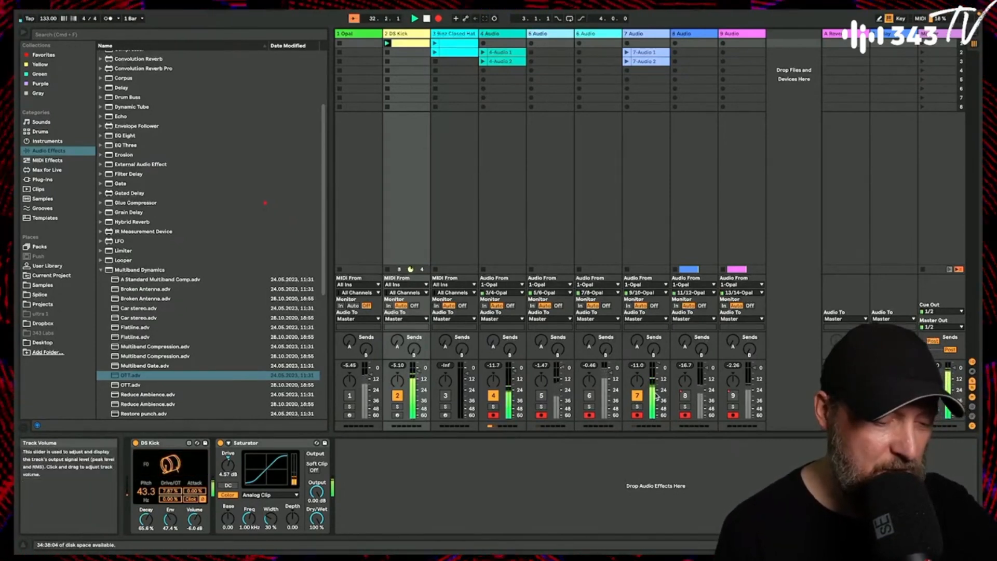
left_click(682, 399)
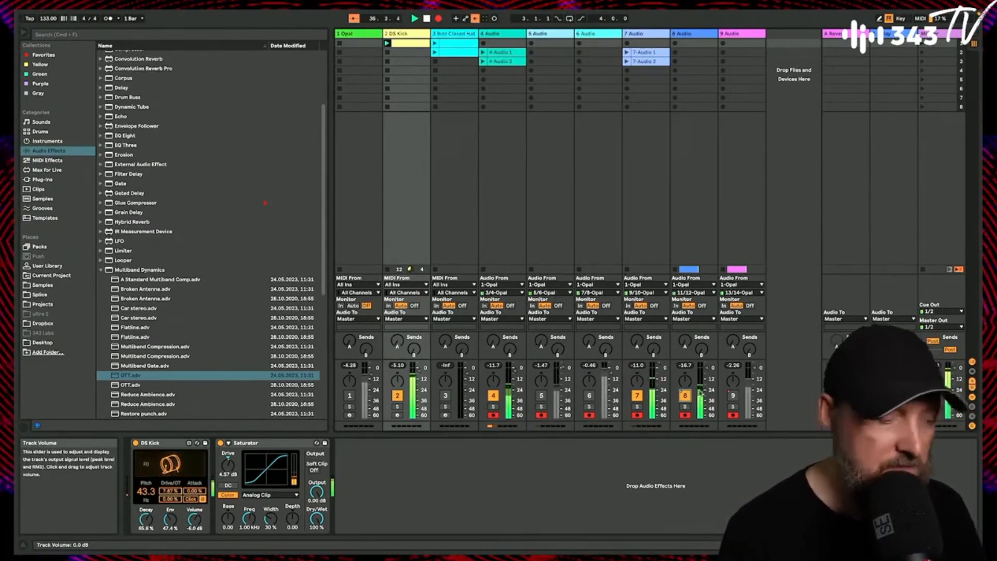
- Duplicate the second closed hat clip into the third slot and fill its gaps with C3 notes to make a continuous sixteenth-note row
left_click(448, 54)
key("super+d")
double_click(449, 63)
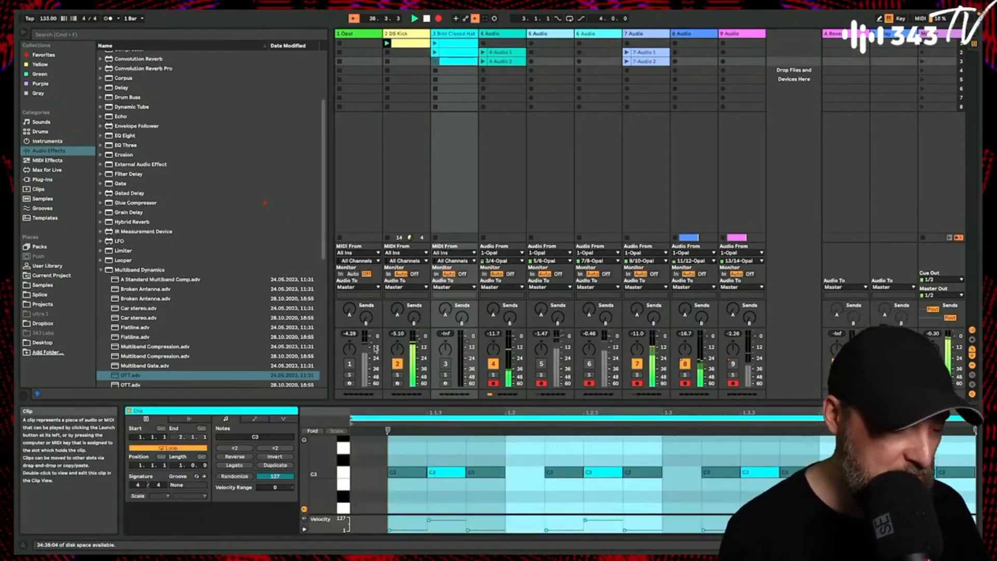
double_click(356, 479)
double_click(518, 476)
double_click(675, 473)
left_click(820, 452)
left_click(345, 472)
left_click_drag(359, 472, 360, 484)
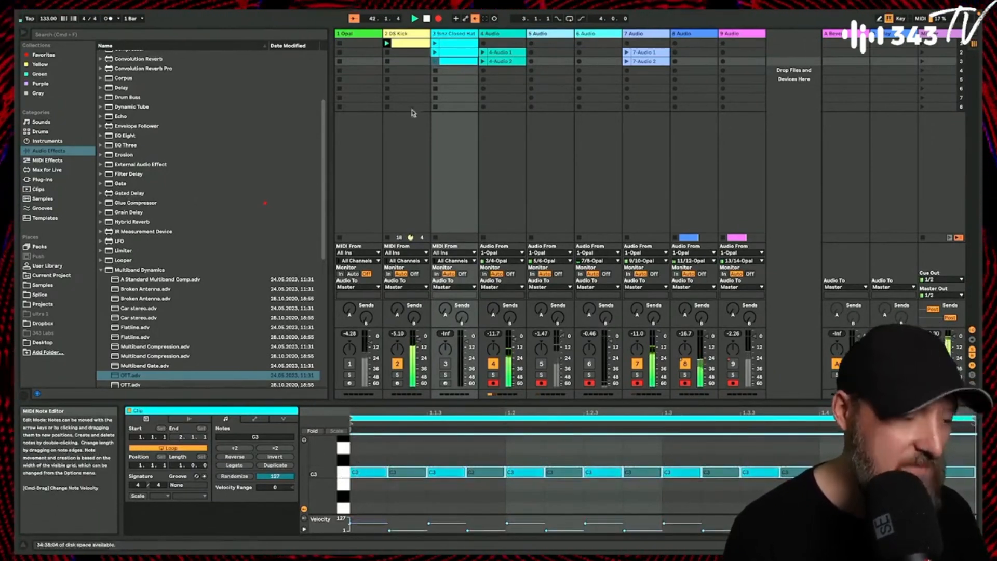
- Bring in the duplicated hat clip by launching it and unmuting its track, then adjust the track's volume
left_click(446, 363)
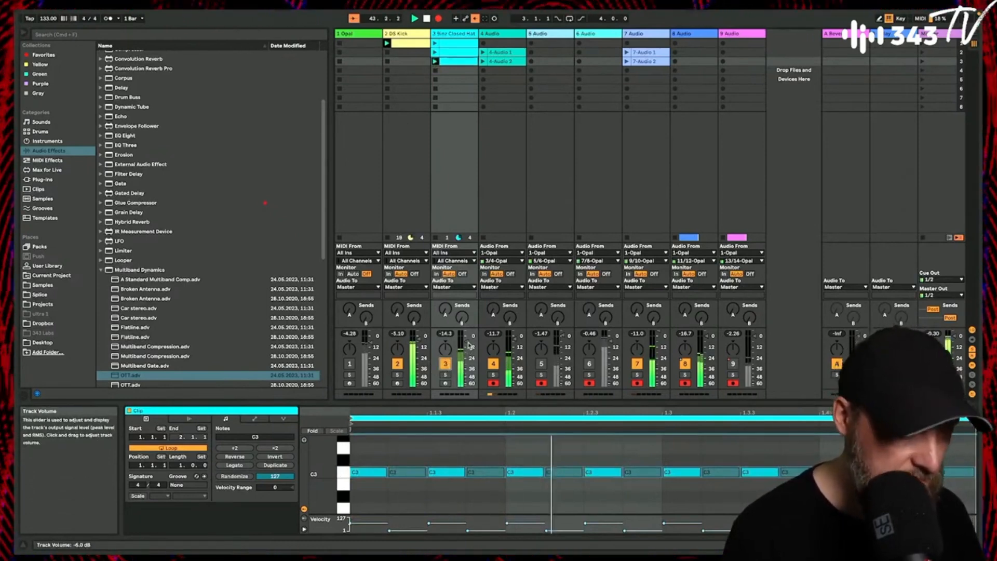
left_click_drag(466, 337, 469, 344)
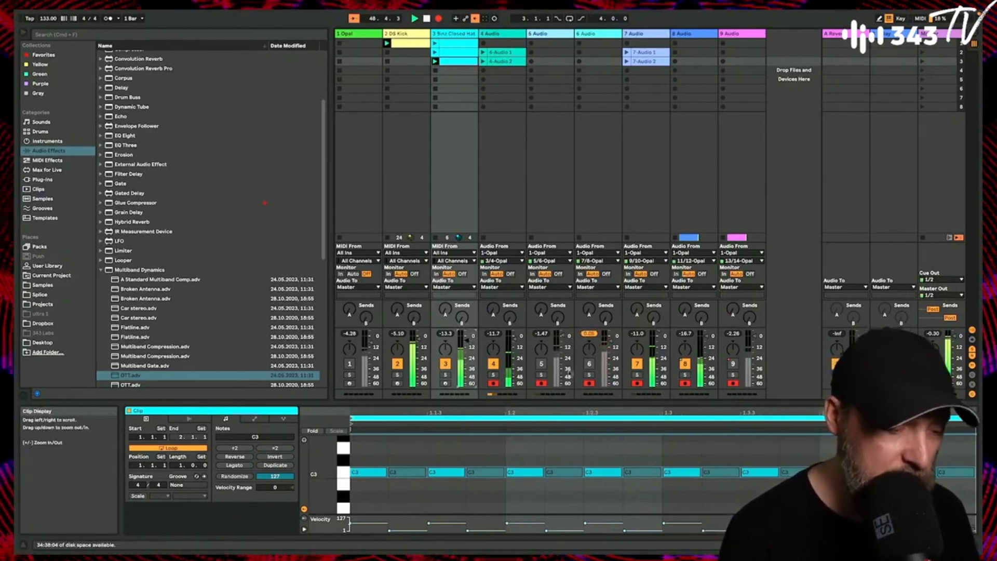
- Unmute the 5 Audio track and pan it to 17L
left_click(542, 364)
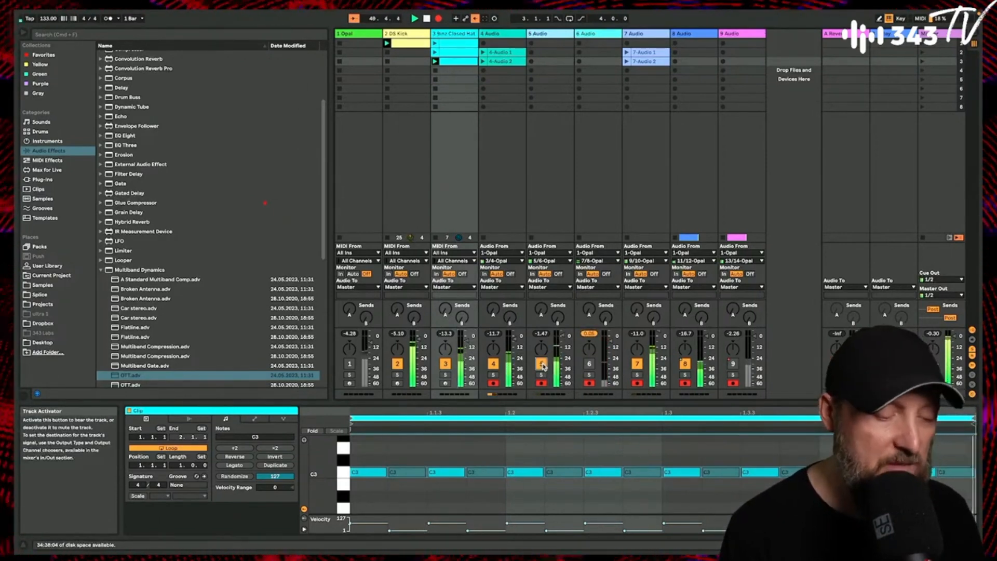
left_click_drag(541, 349, 540, 352)
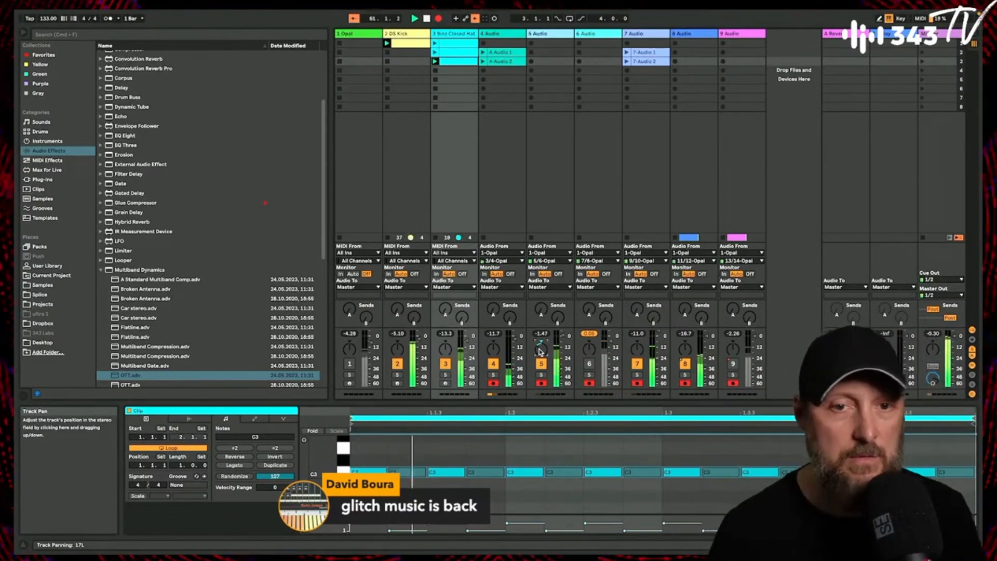
- Pan the 9 Audio track to 10R and mute it again, then unmute the 6 Audio track and pan it to 6R
left_click(733, 365)
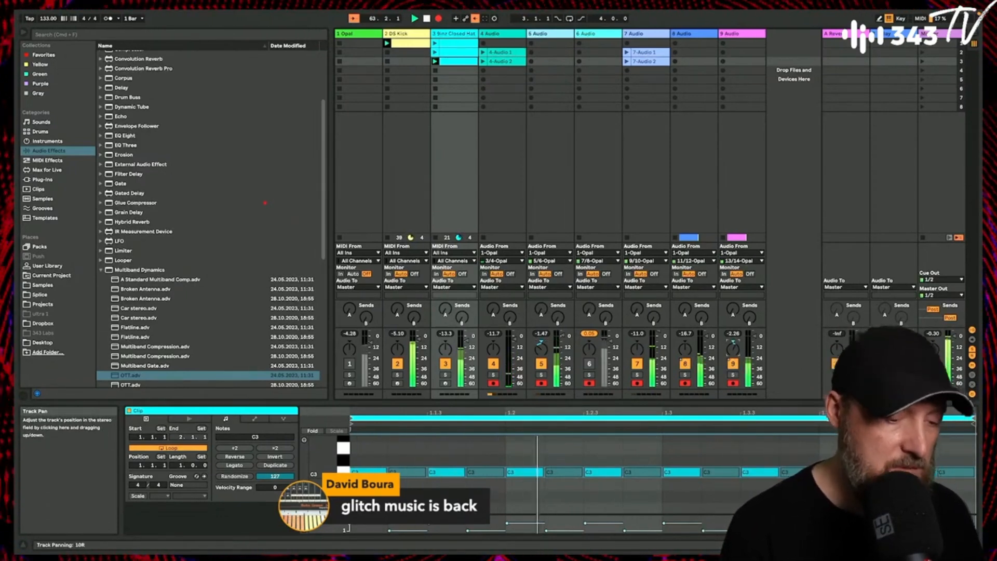
left_click(733, 364)
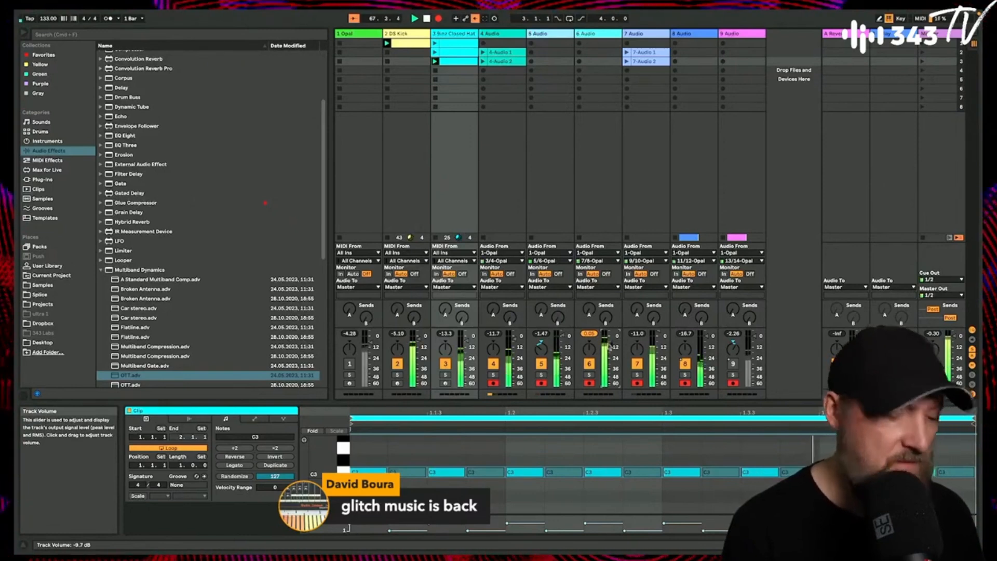
left_click_drag(591, 352, 590, 350)
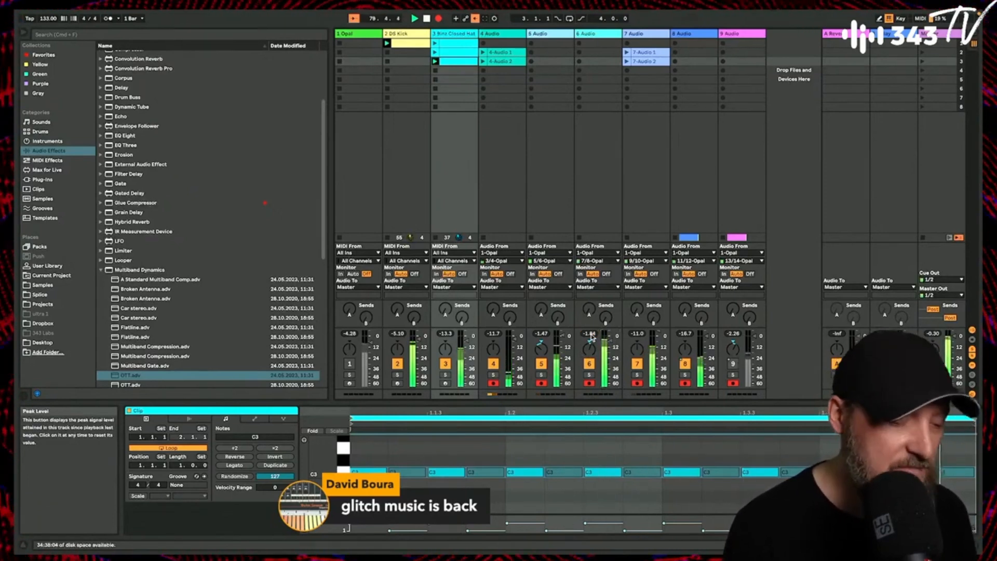
- Lower the Level of Opal's fourth voice to about 60, then check the running recording in the Arrangement View
left_click(356, 34)
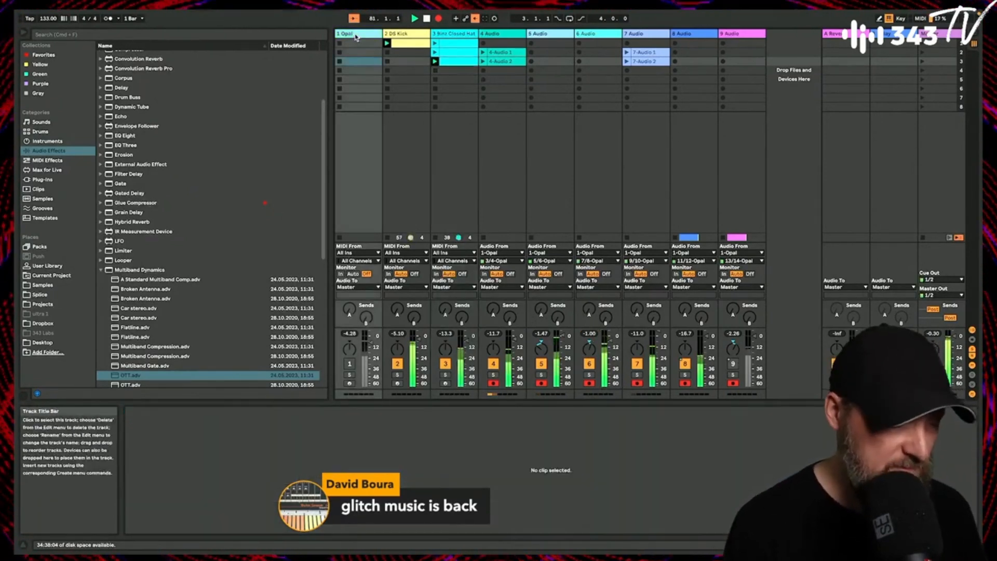
double_click(356, 36)
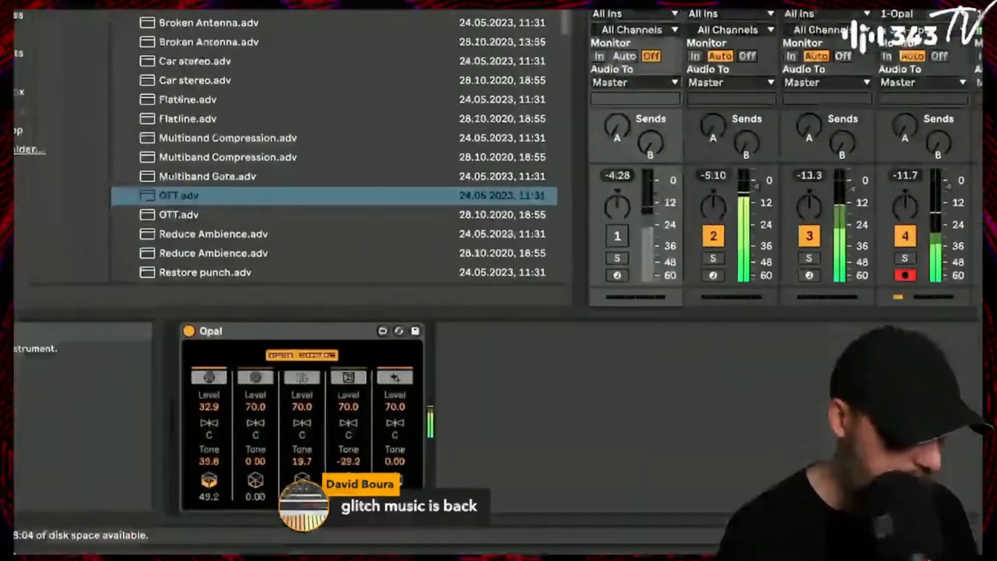
mouse_move(364, 414)
left_mouse_down()
mouse_move(363, 405)
mouse_move(363, 418)
left_mouse_up()
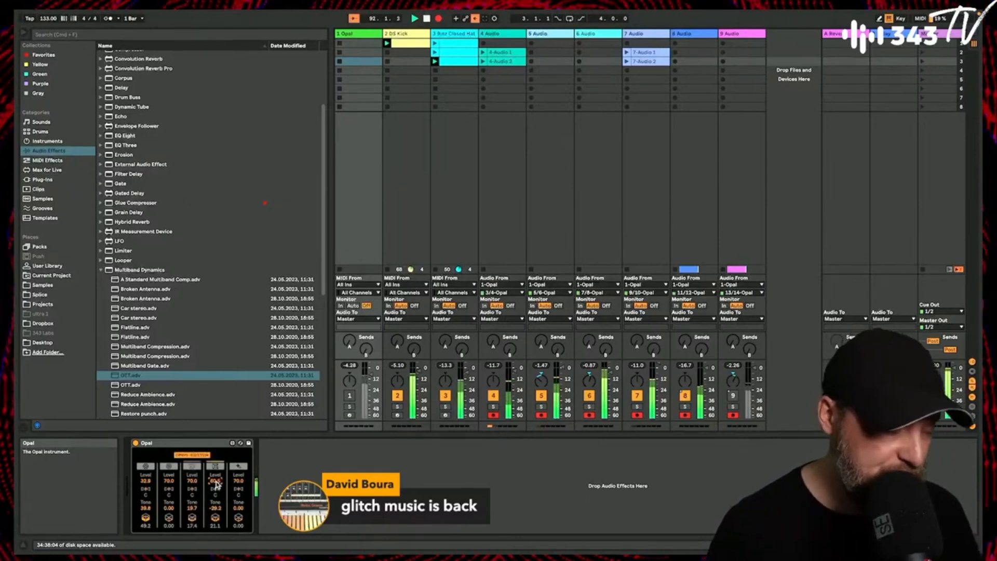
key("Tab")
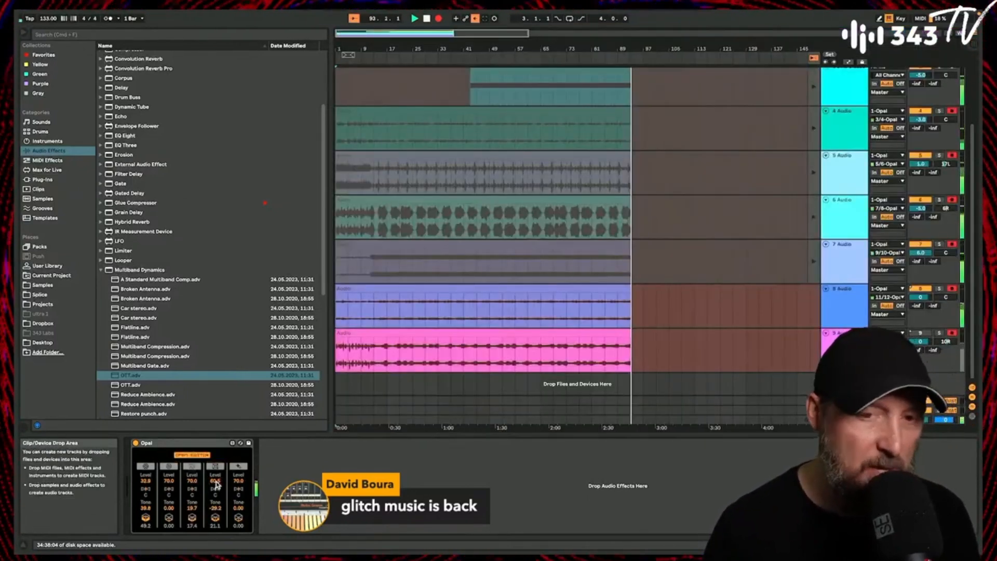
key("Tab")
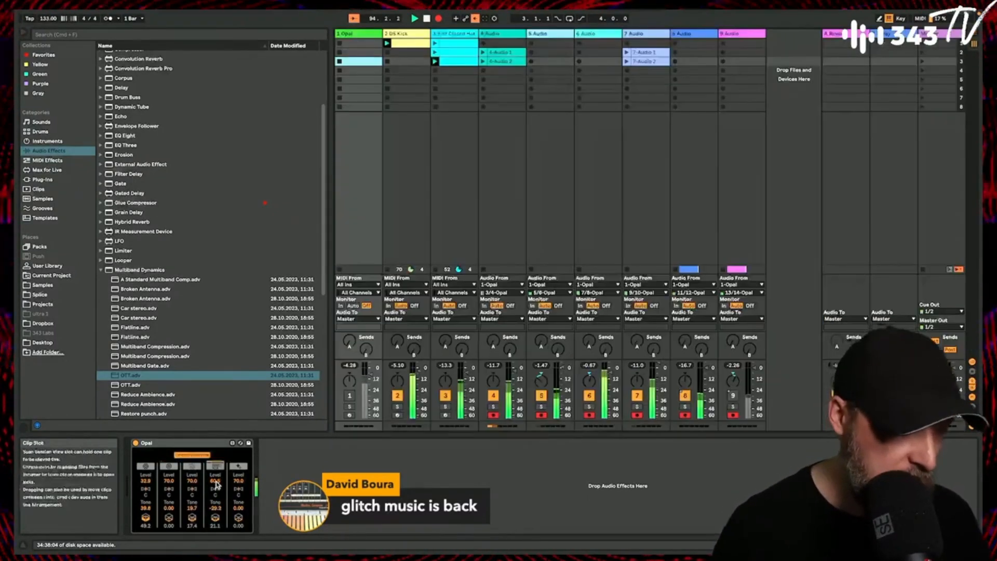
- Mute the 6, 7, 8 and 4 Audio tracks, then stop the recording
left_click(589, 395)
left_click(637, 396)
left_click(685, 396)
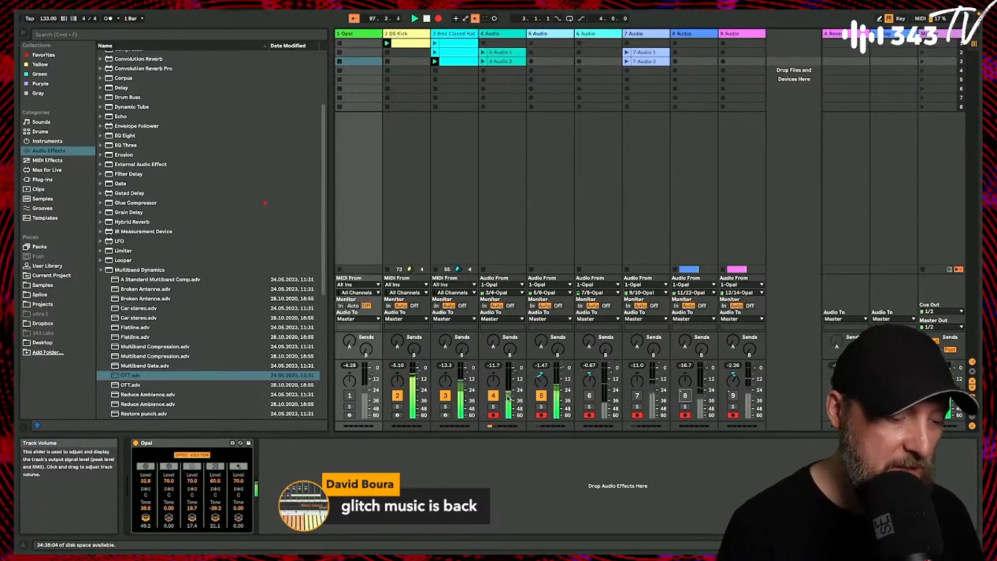
left_click(494, 396)
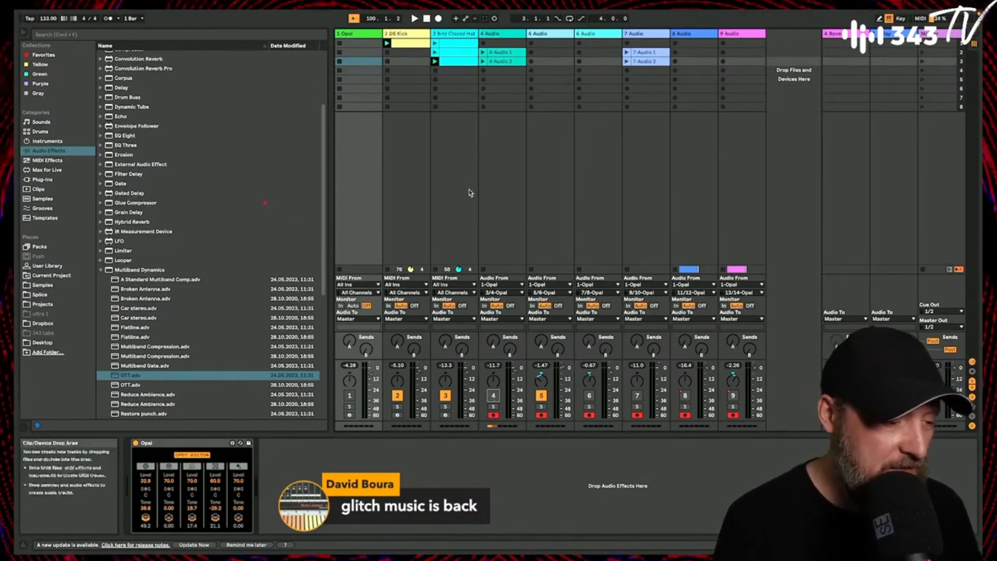
- Show the recorded tracks in the Arrangement View and reactivate them with Back to Arrangement
key("Tab")
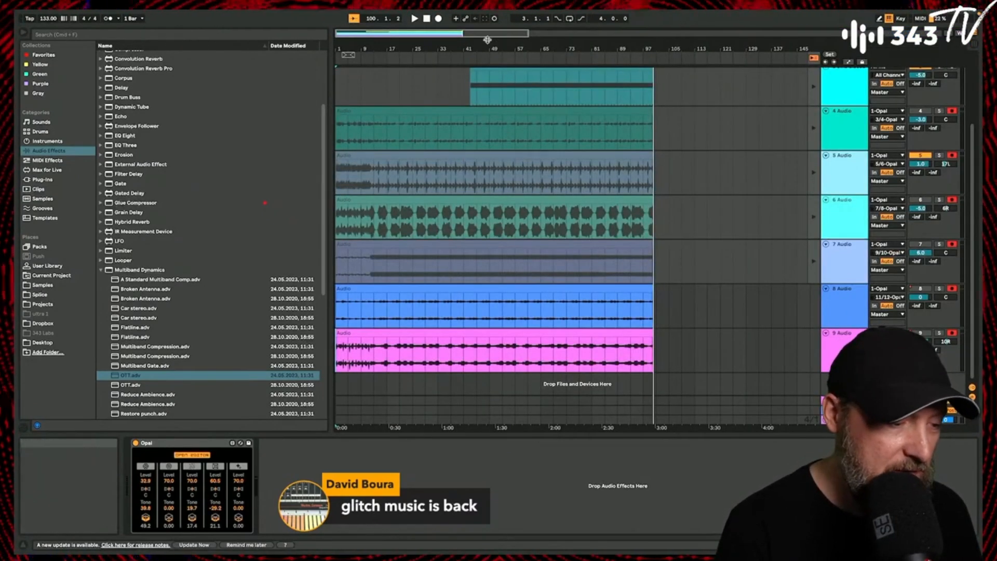
left_click(813, 58)
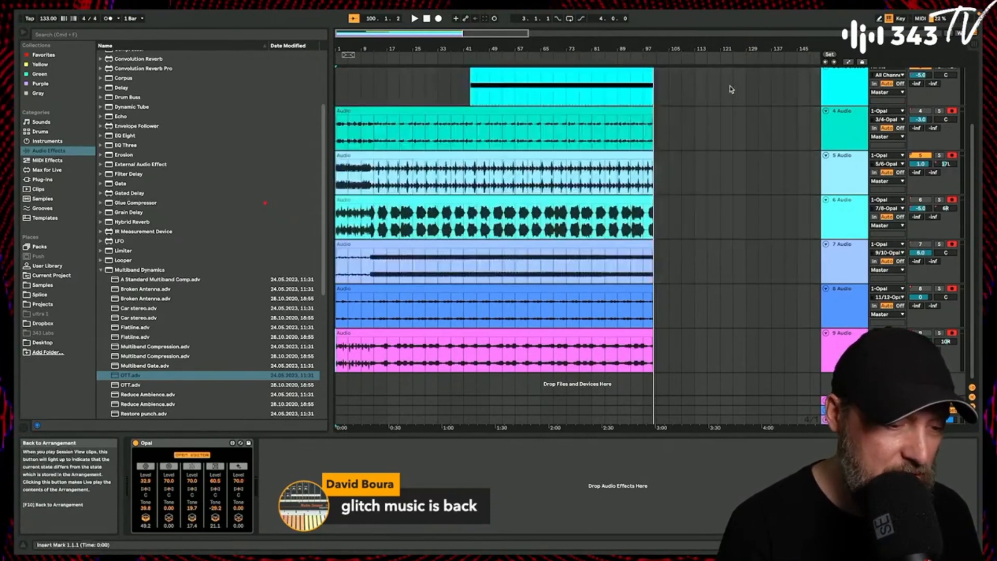
left_click(669, 94)
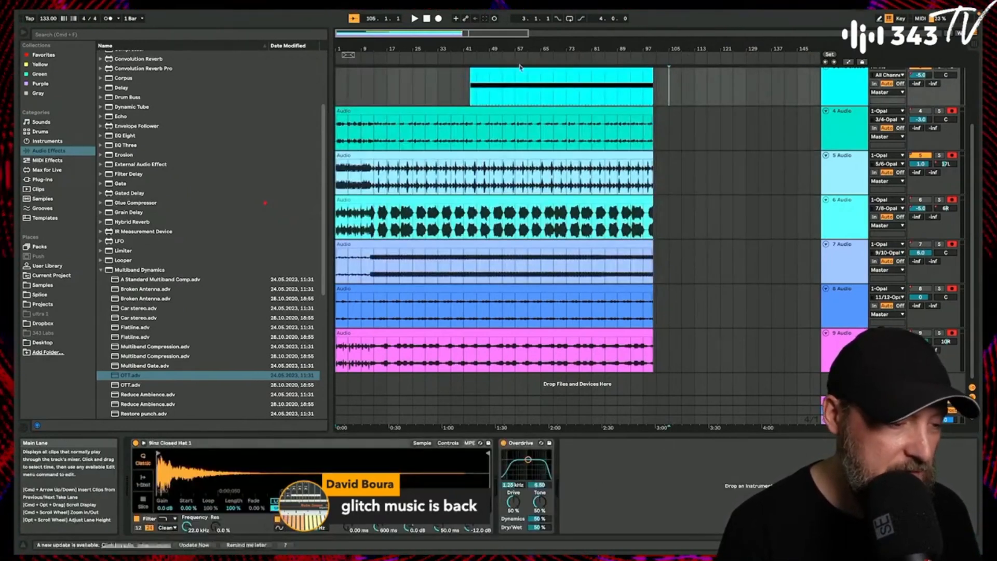
- Start a new recording into the Arrangement and launch the DS Kick clip in the Session View
left_click(439, 19)
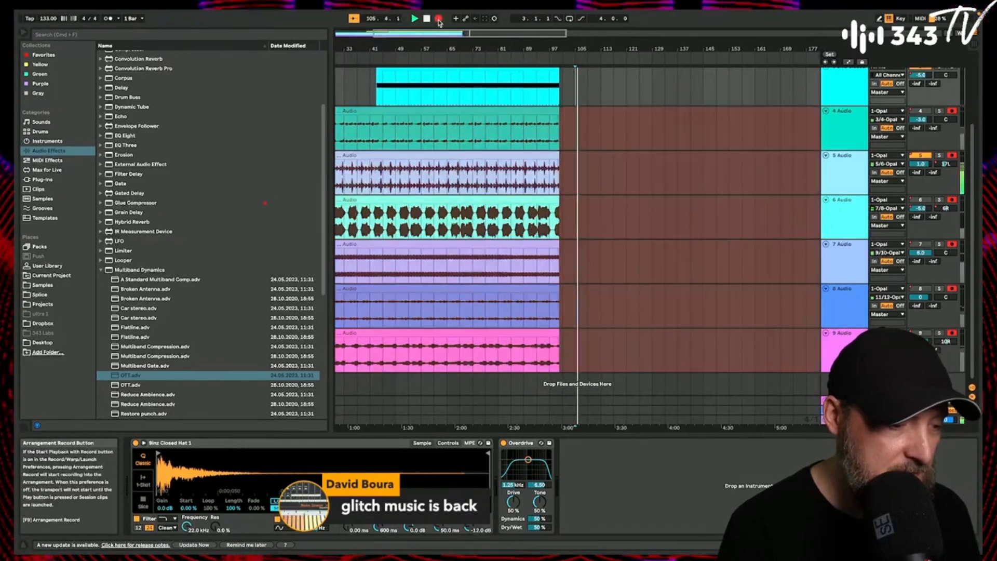
key("Tab")
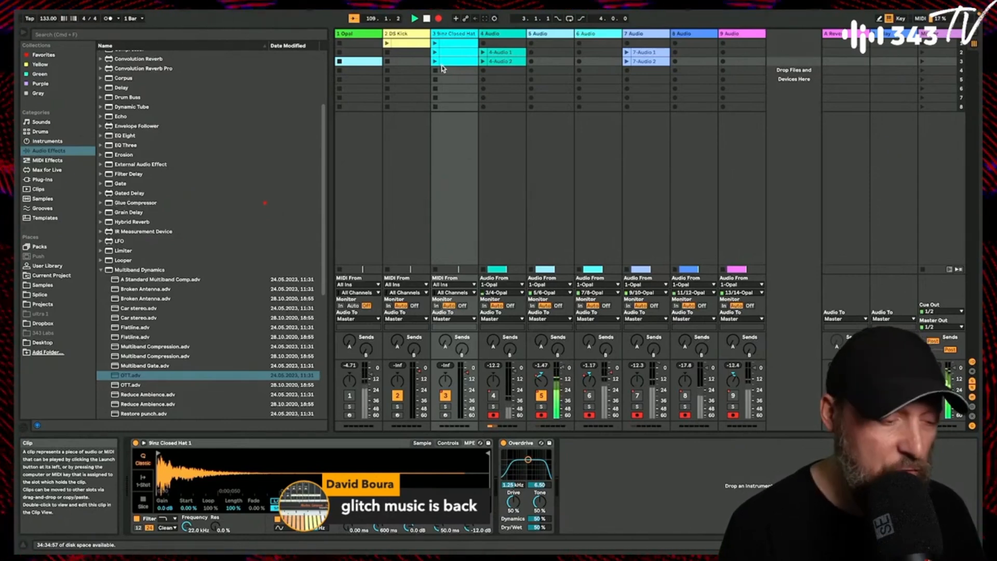
left_click(387, 44)
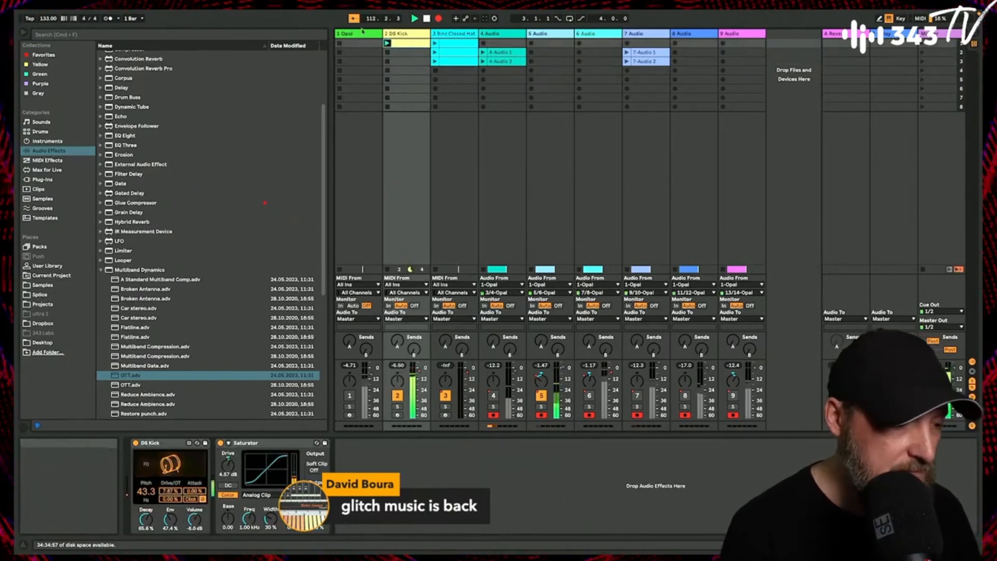
- Randomize Opal's sounds and patterns repeatedly with the Randomizer's Surprise Me function, then close the Randomizer and the Opal editor
left_click(359, 36)
left_click(179, 456)
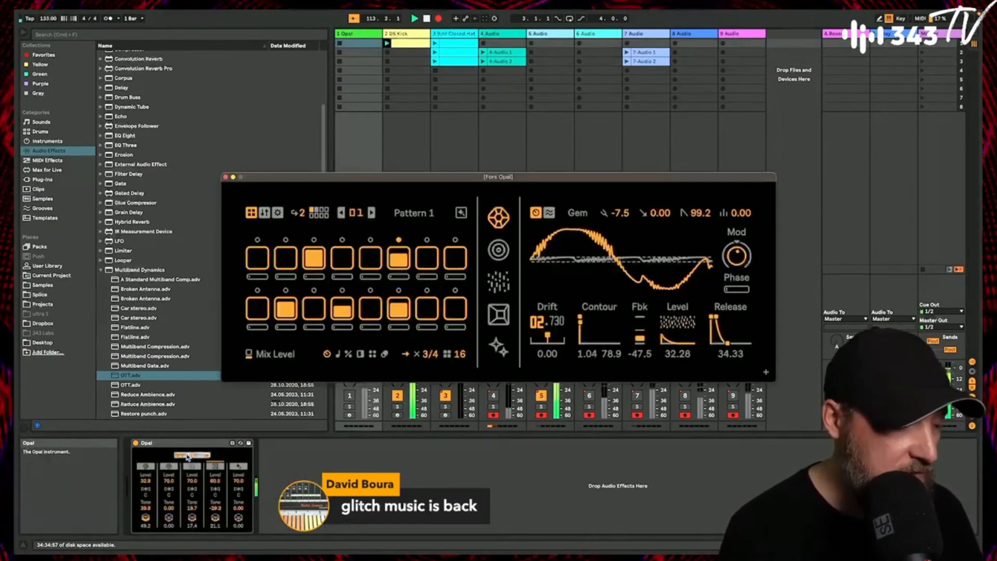
left_click(498, 250)
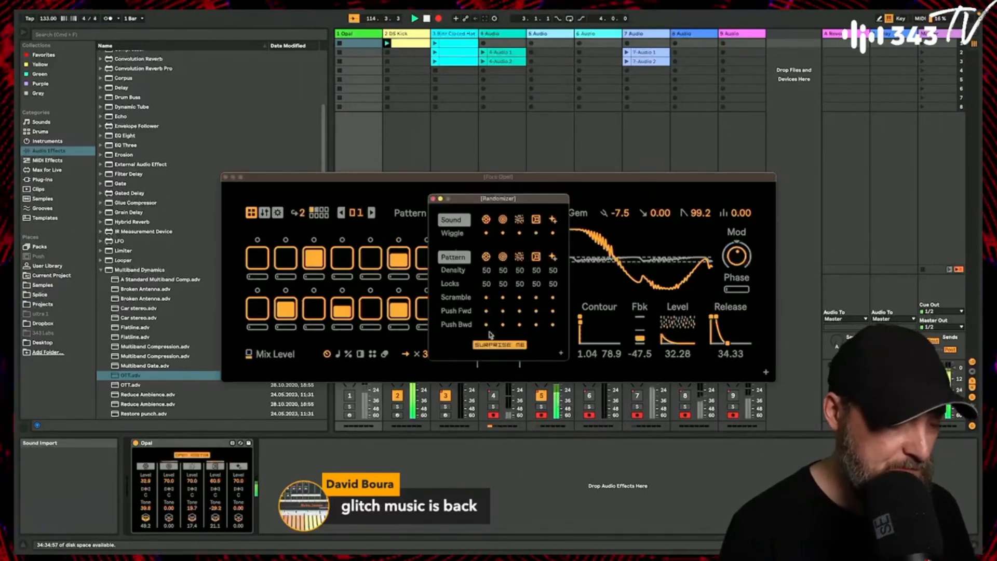
left_click(503, 345)
left_click(500, 345)
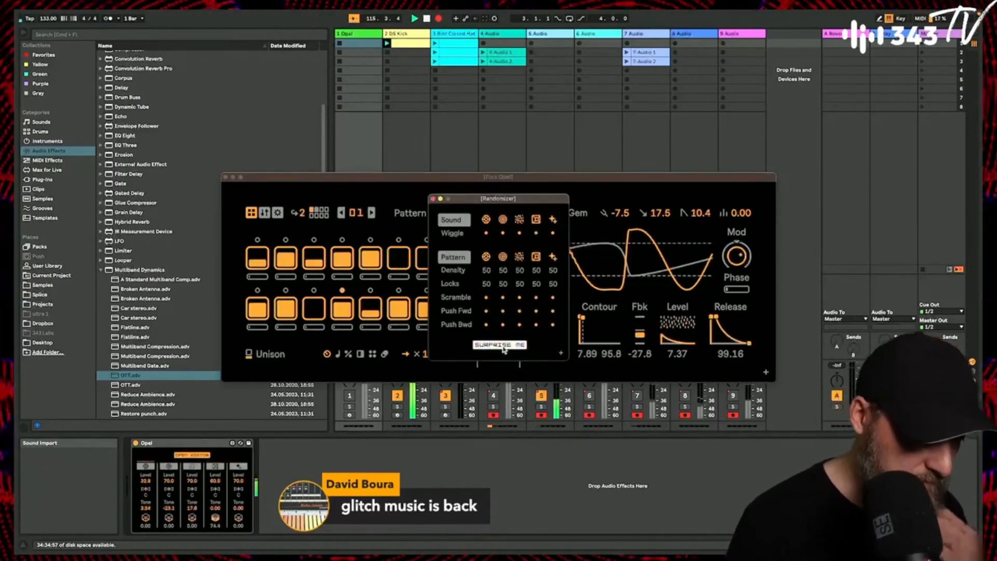
left_click(503, 346)
left_click(501, 346)
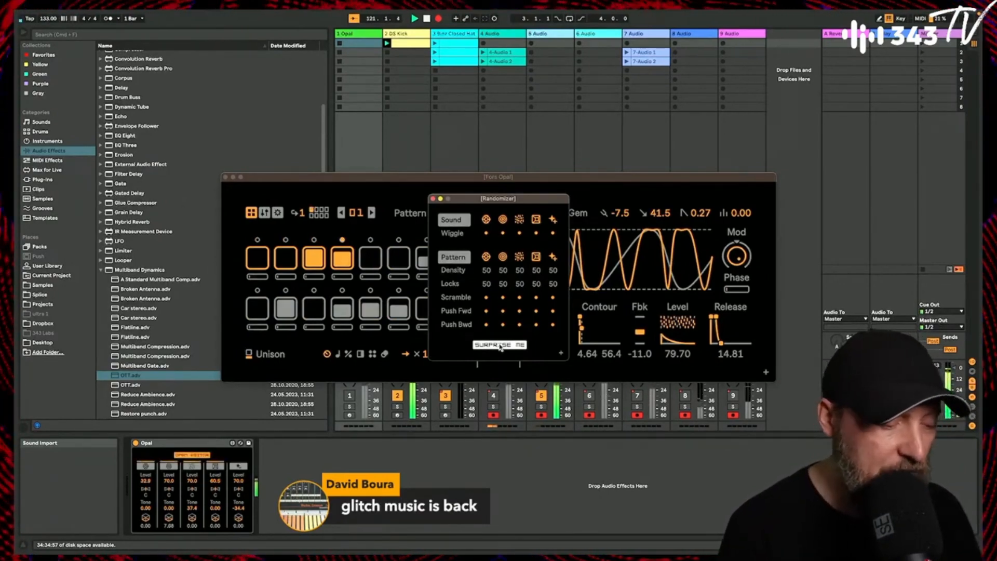
left_click(500, 346)
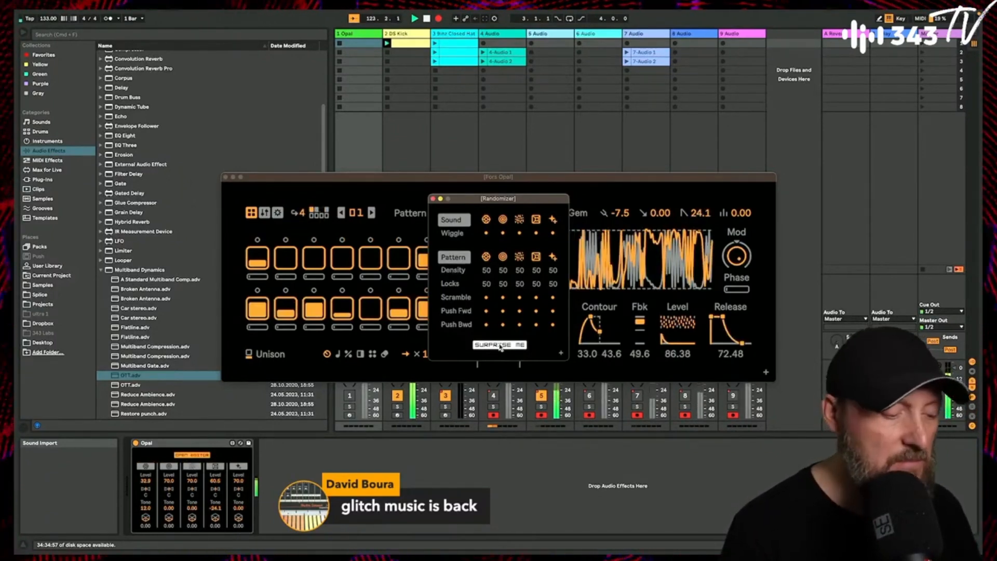
left_click(500, 346)
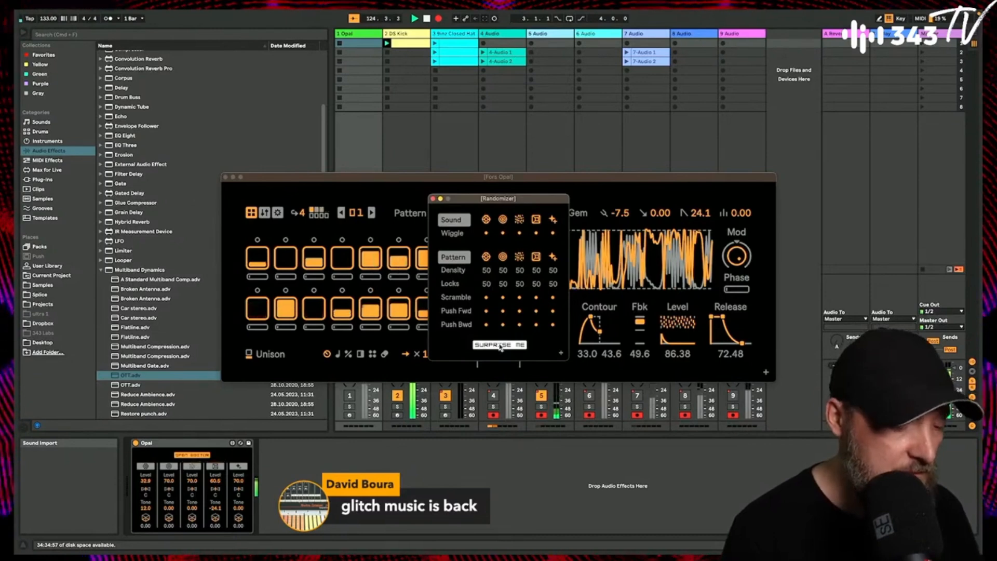
left_click(500, 345)
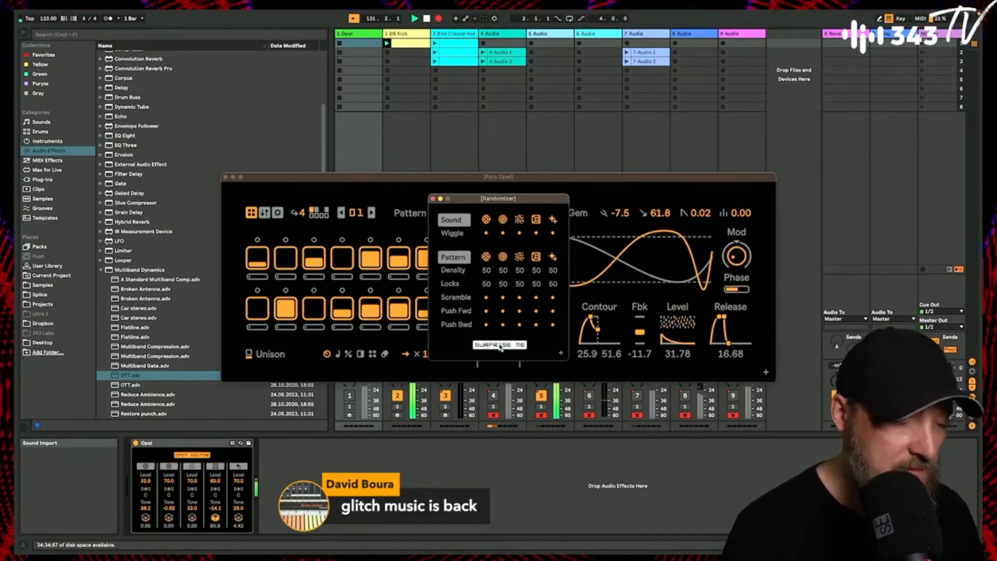
left_click(433, 198)
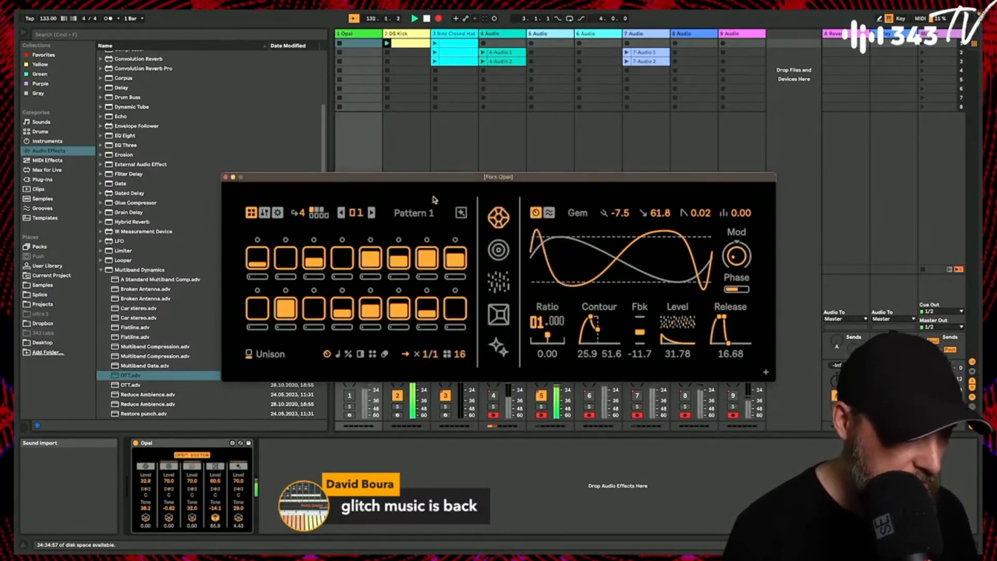
left_click(226, 176)
- Raise send B of the 5 Audio track to about -3.8 dB and launch the first Closed Hat clip
left_click_drag(557, 351, 557, 333)
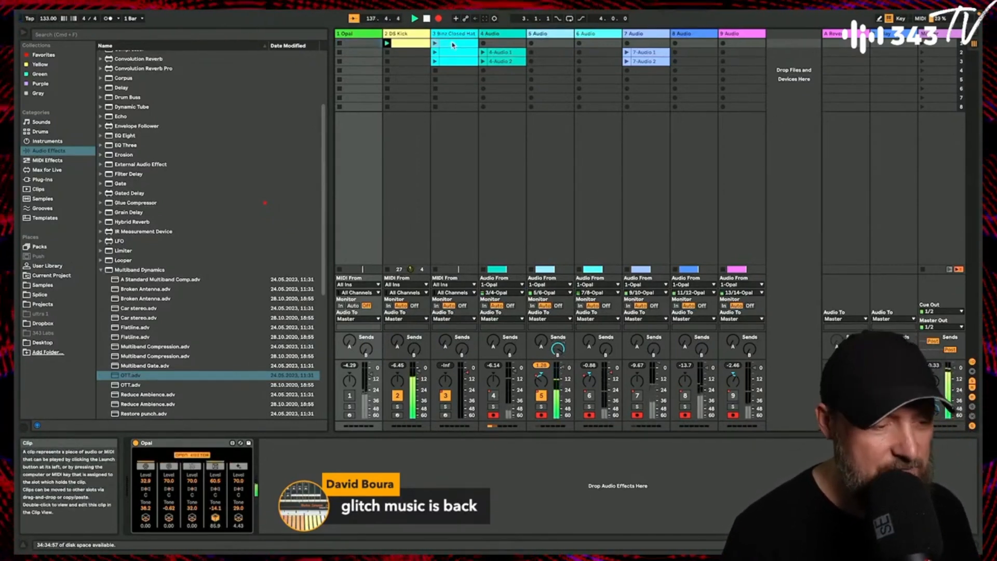
left_click(453, 44)
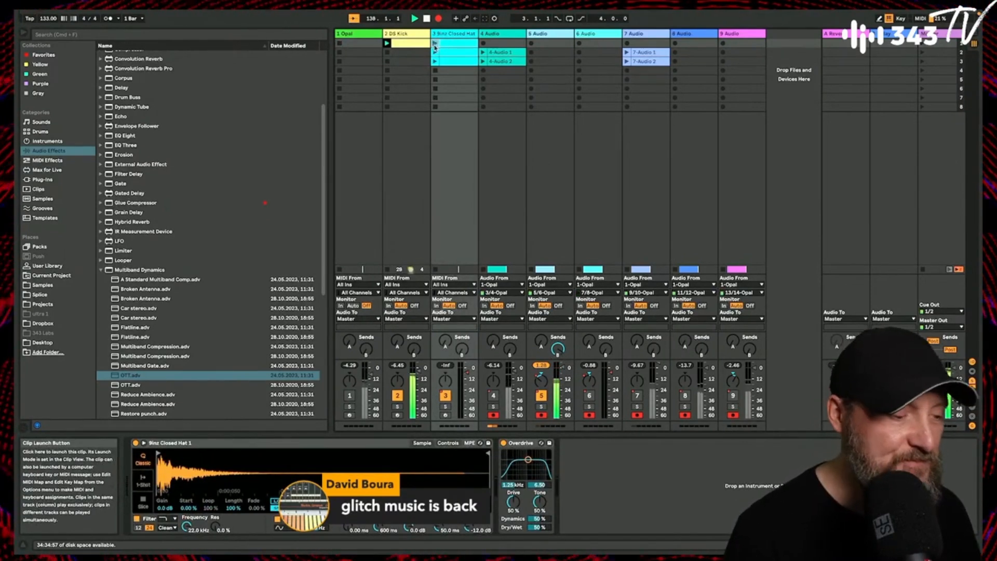
left_click(435, 44)
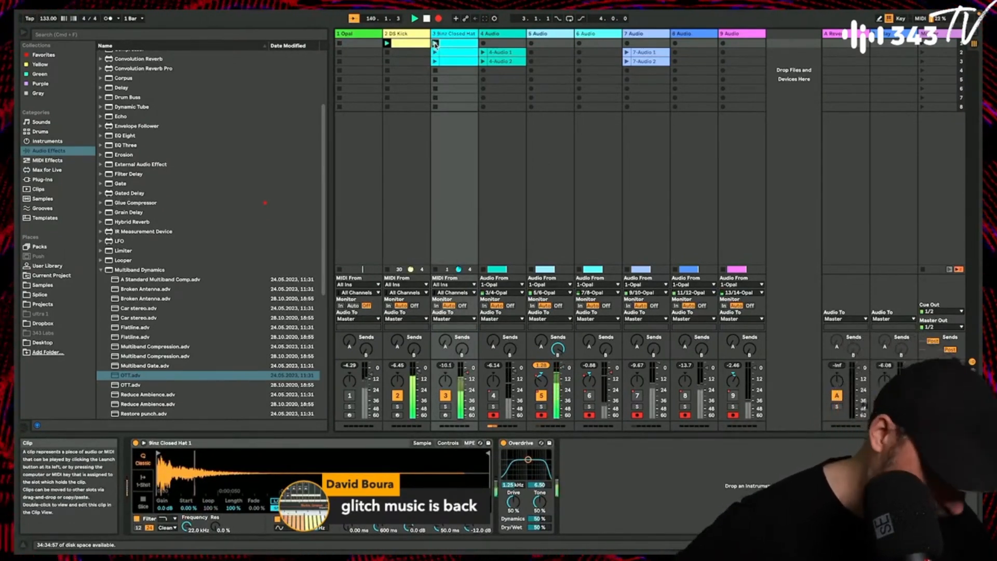
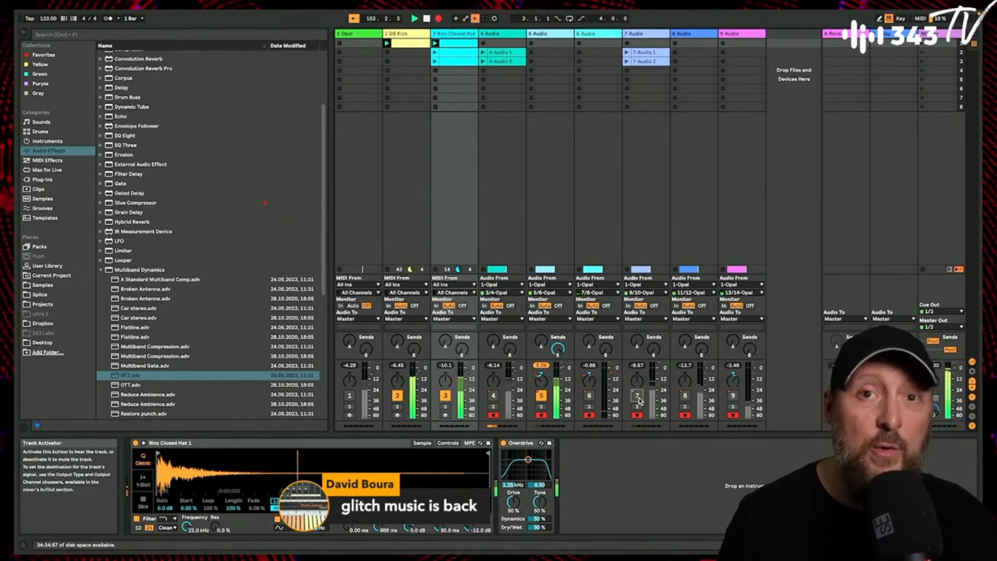
- Unmute the 6 Audio track with its send A at about -4.8 dB, then briefly unmute the 8 and 9 Audio tracks in turn
left_click(589, 396)
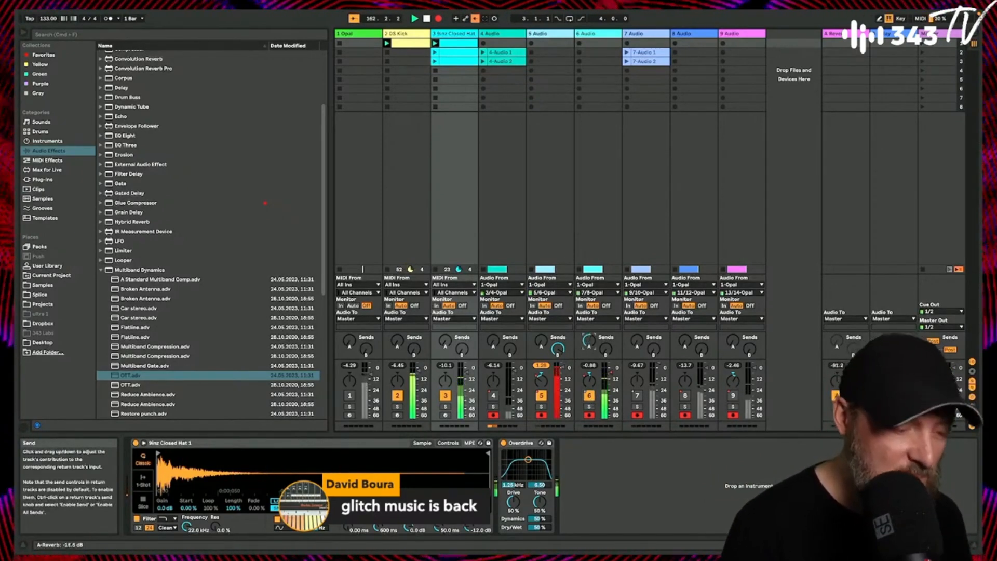
left_click_drag(587, 346, 587, 343)
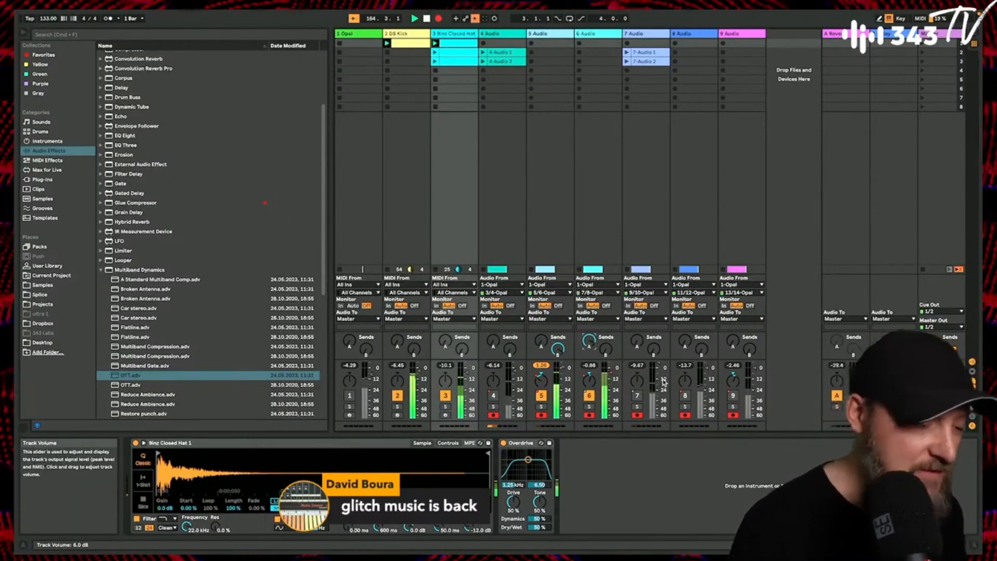
left_click(686, 396)
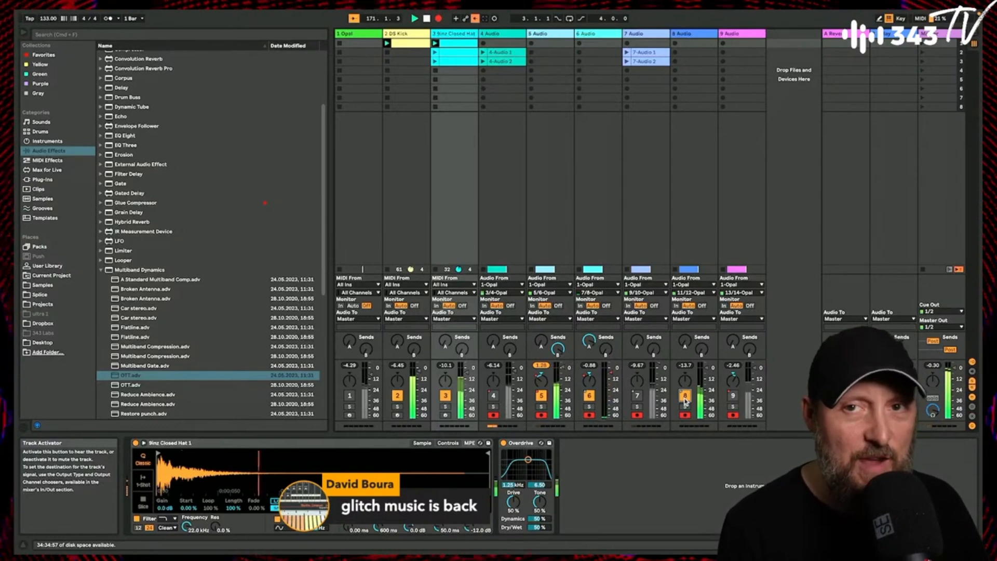
left_click(685, 397)
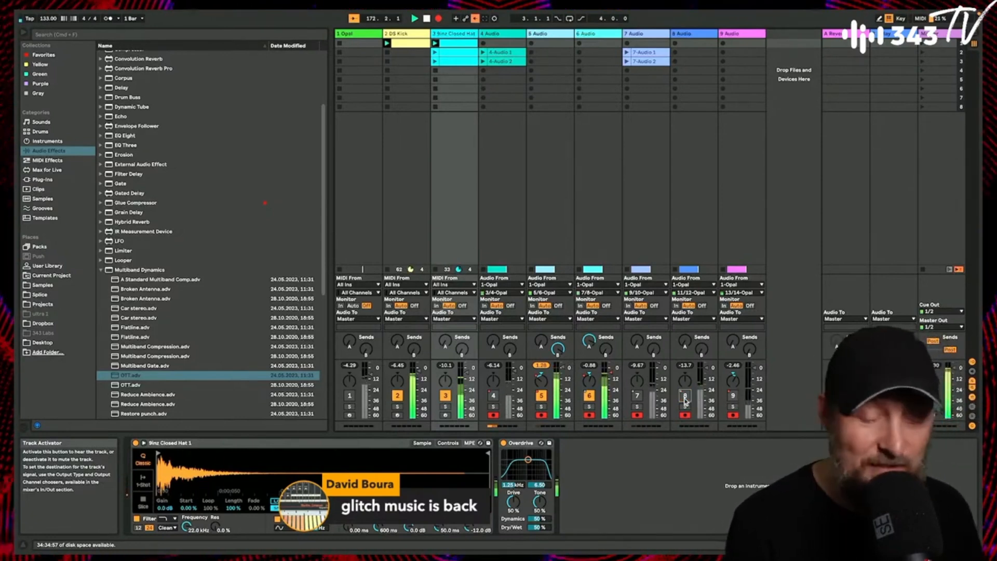
left_click(734, 395)
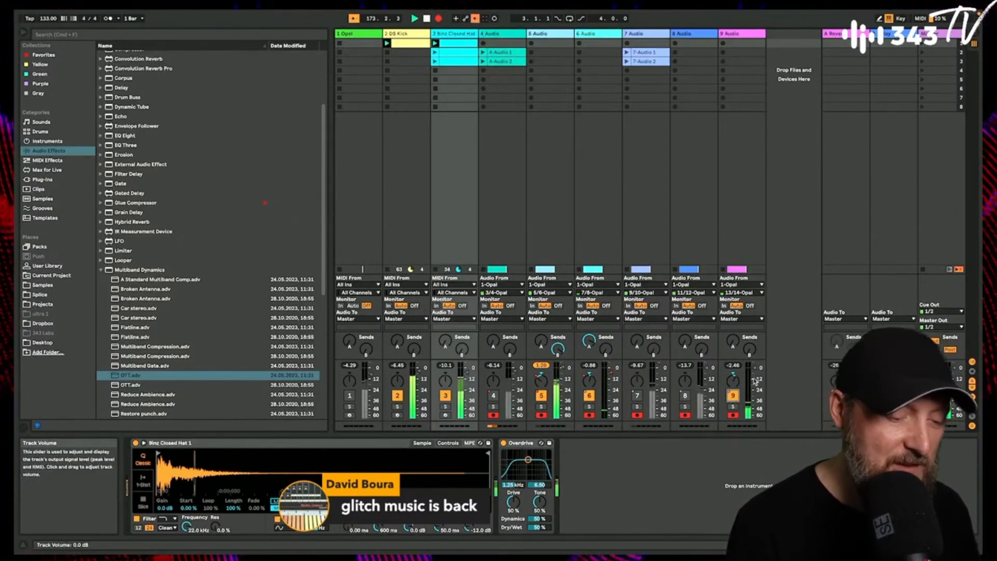
left_click(733, 396)
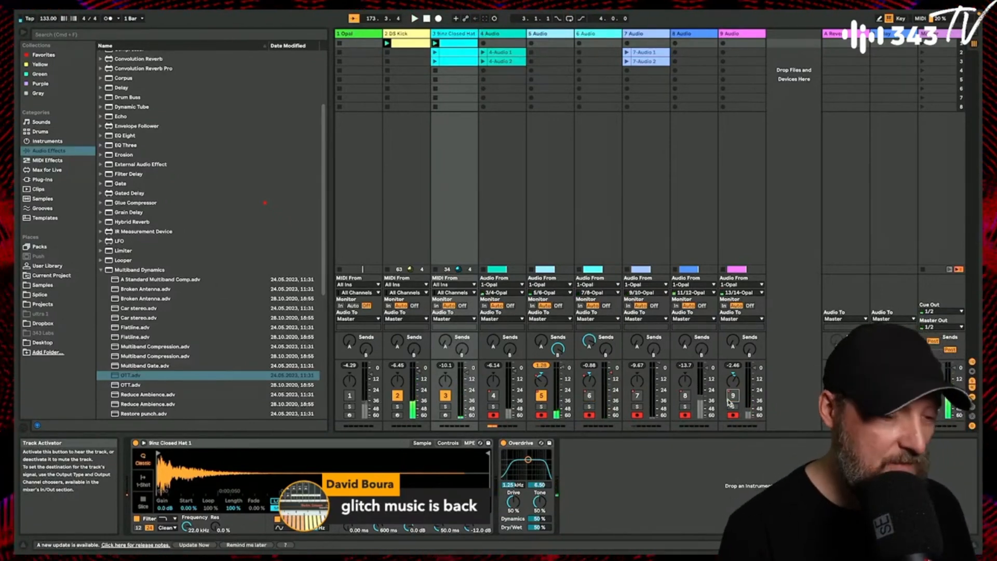
- Check the newly recorded takes in the Arrangement View, then play from bar 181 beyond their end
key("Tab")
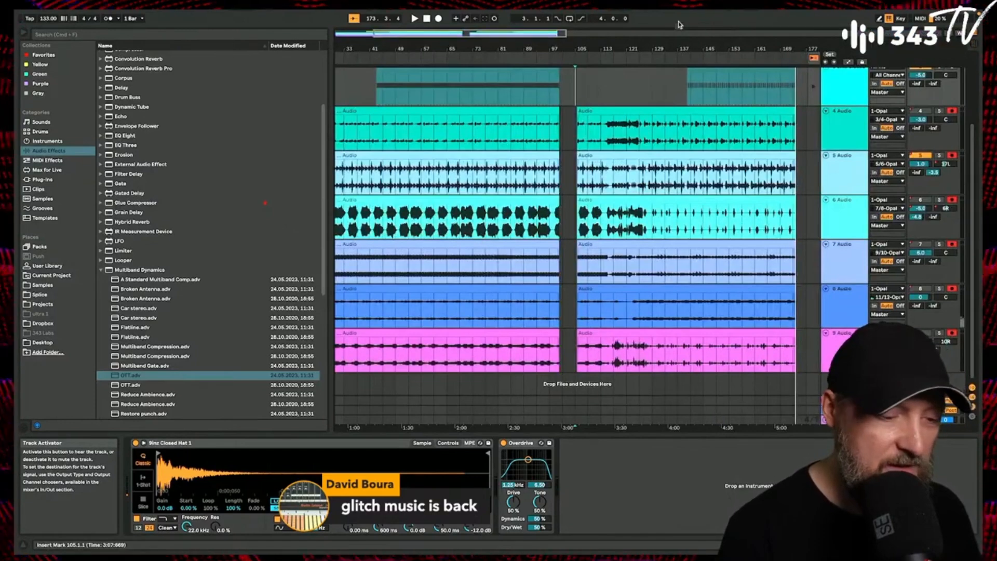
key("Tab")
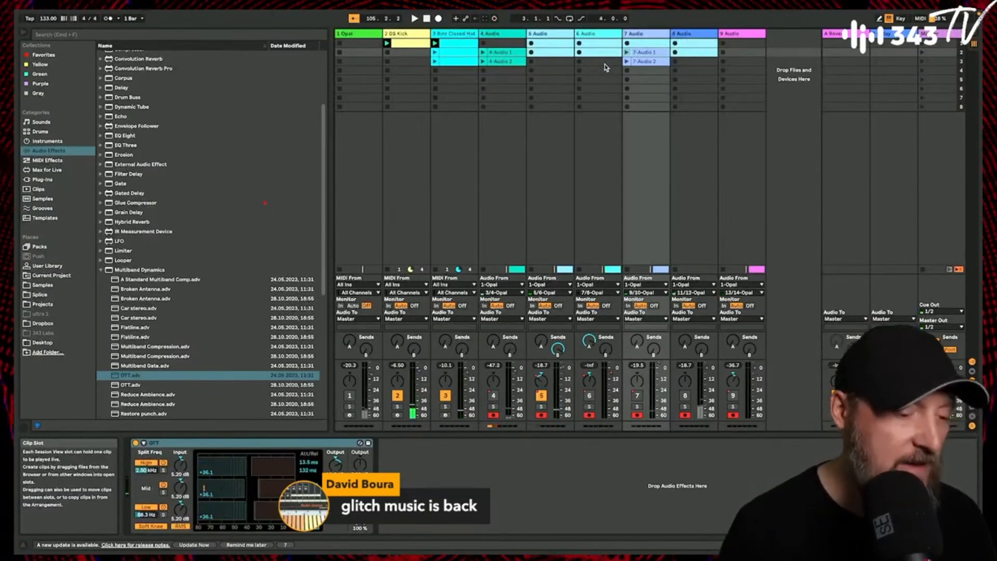
key("Tab")
scroll(660, 187, "right", 1)
left_click(501, 110)
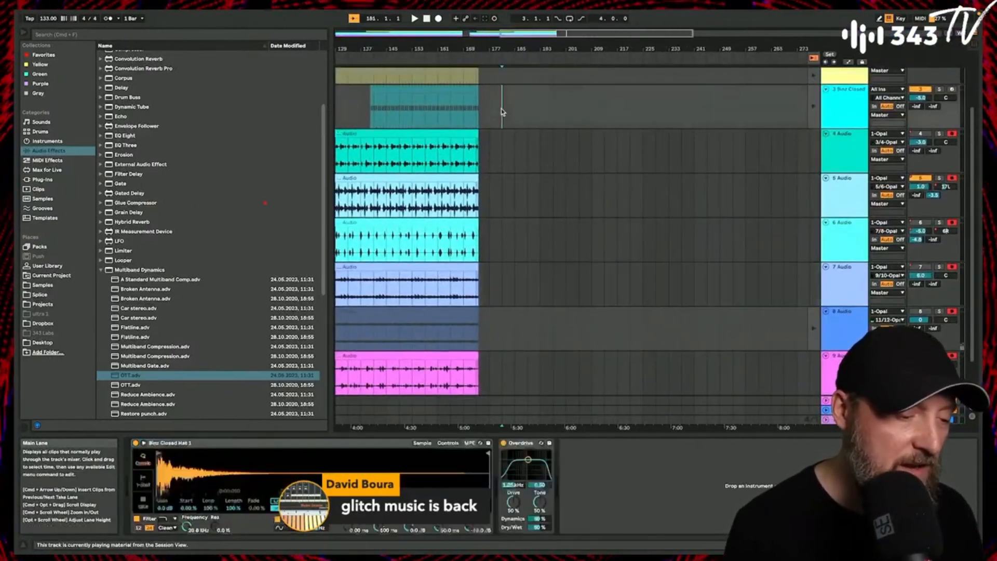
key("space")
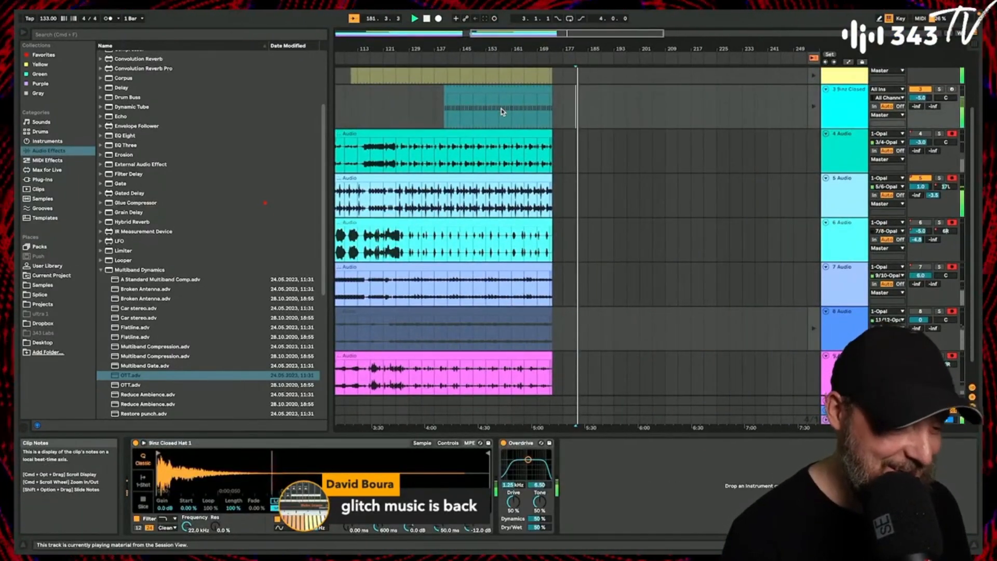
- Return to the Session View, stop playback and open the Opal editor on its fourth voice, the granular sampler
key("Tab")
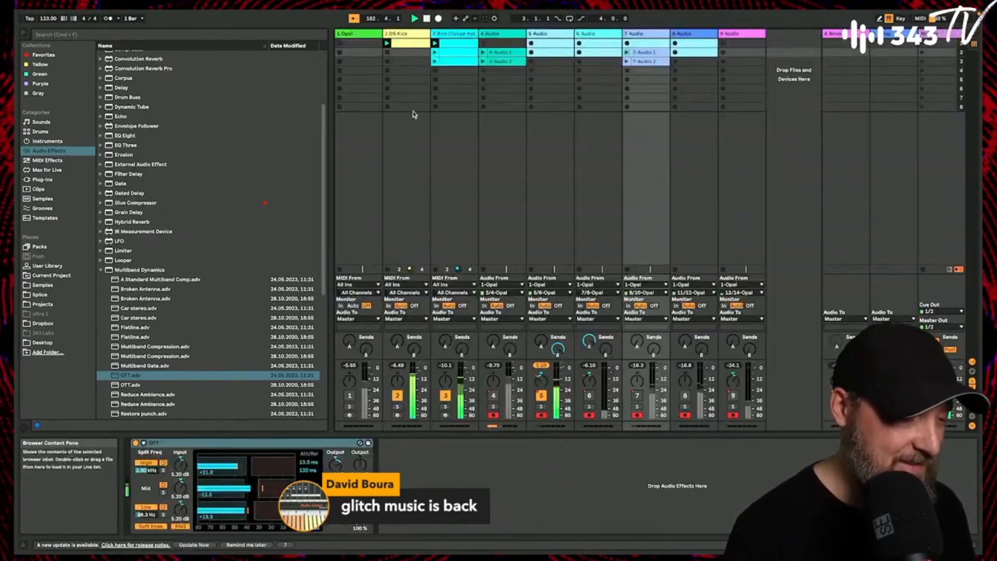
left_click(361, 38)
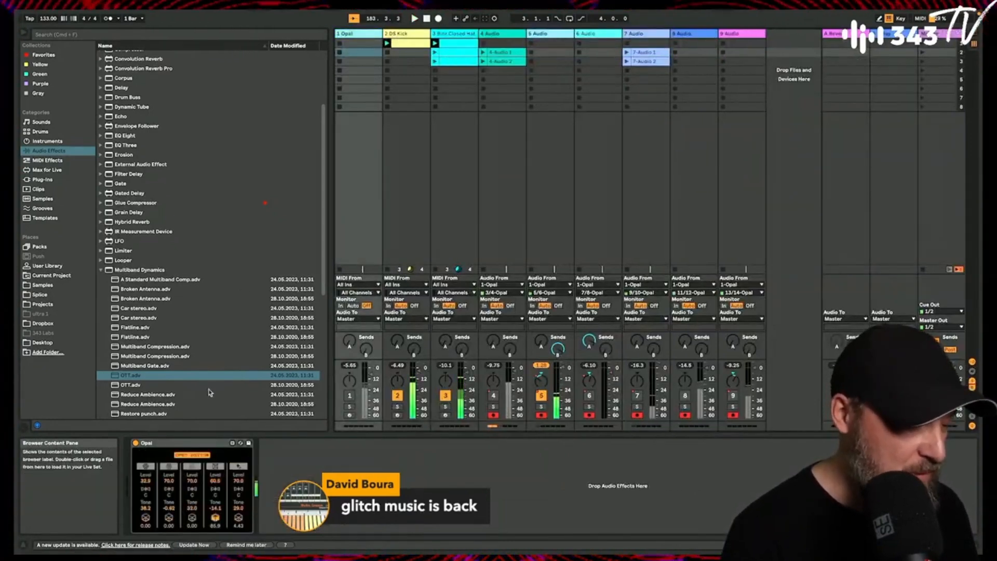
left_click(204, 455)
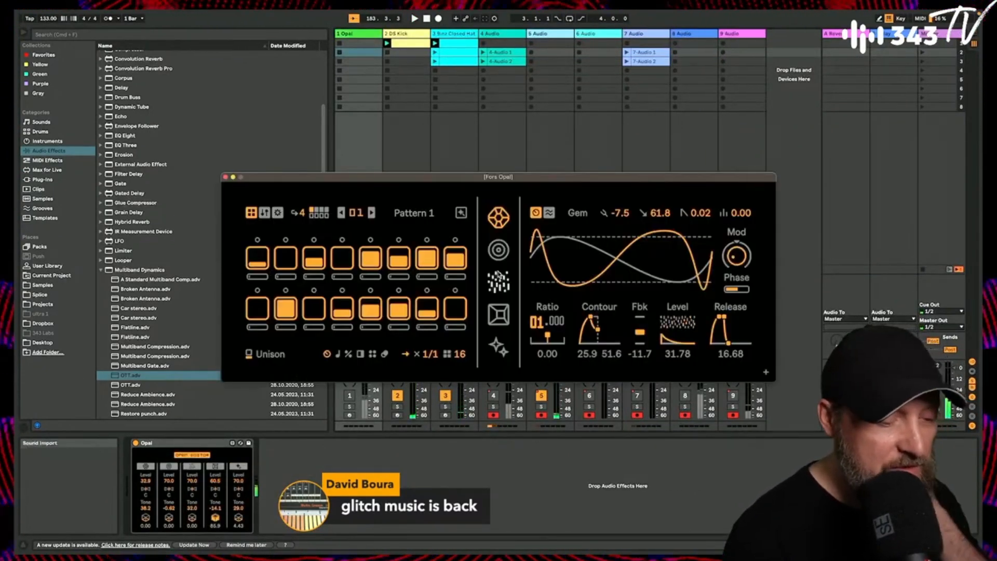
left_click(502, 311)
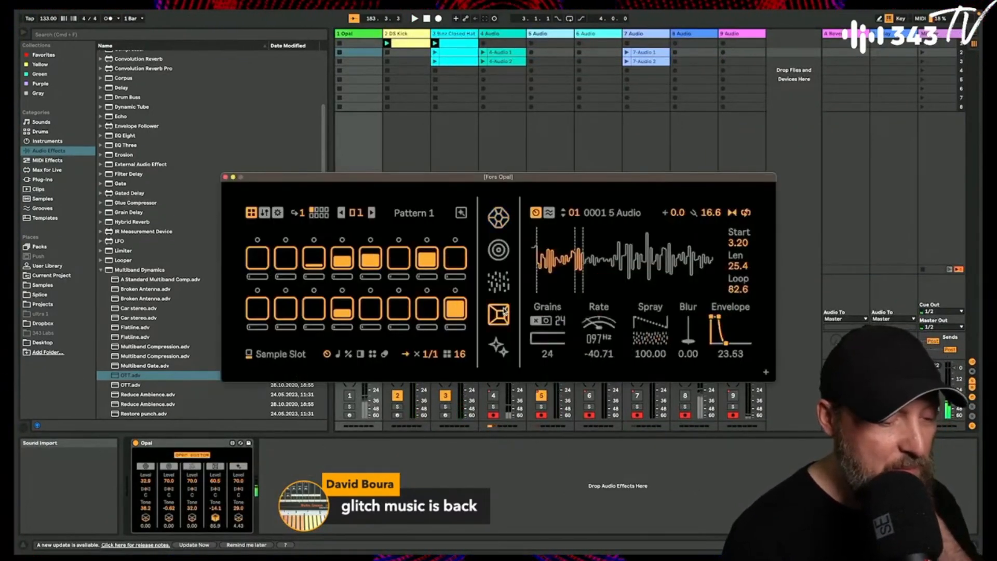
- Search the browser's samples for "wav" and move the Opal editor clear of the results
left_click(44, 199)
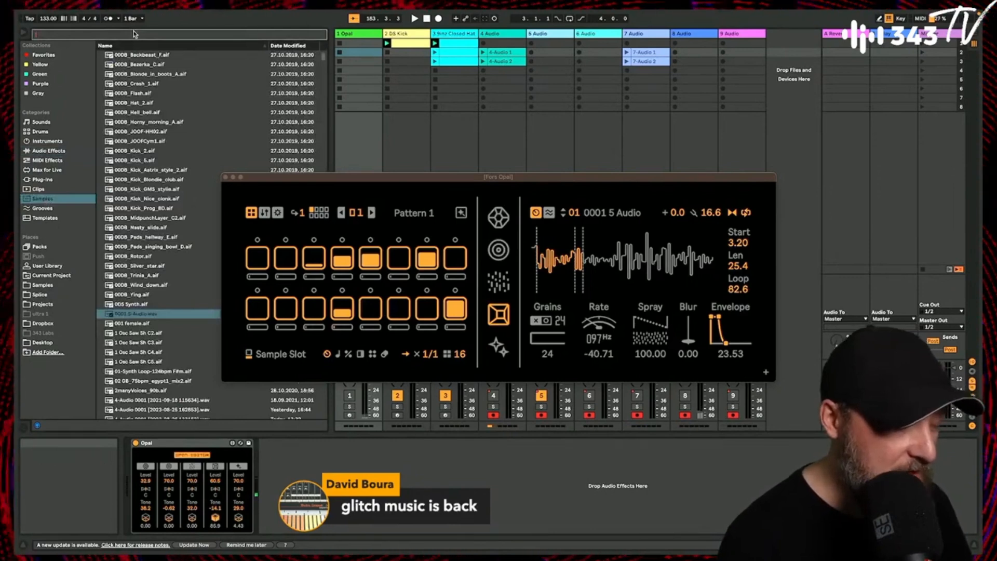
type("wav")
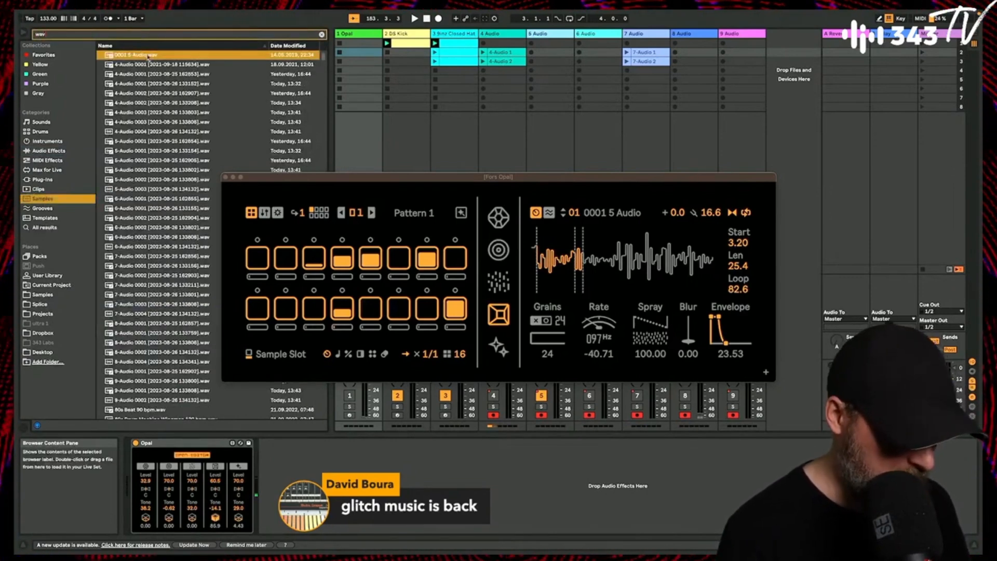
scroll(281, 155, "down", 3)
left_click_drag(305, 179, 456, 132)
- Audition the "wav" sample results one by one beyond the numbered audio takes, down to Allophones.wav
left_click(142, 353)
key("Down")
key("Down")
key("Down")
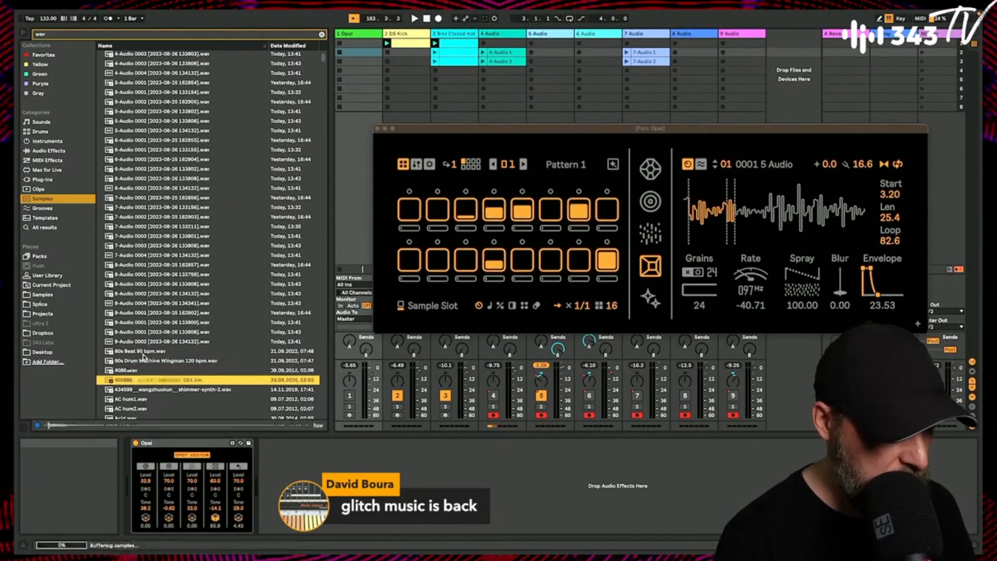
scroll(144, 357, "down", 2)
key("Down")
scroll(144, 358, "down", 2)
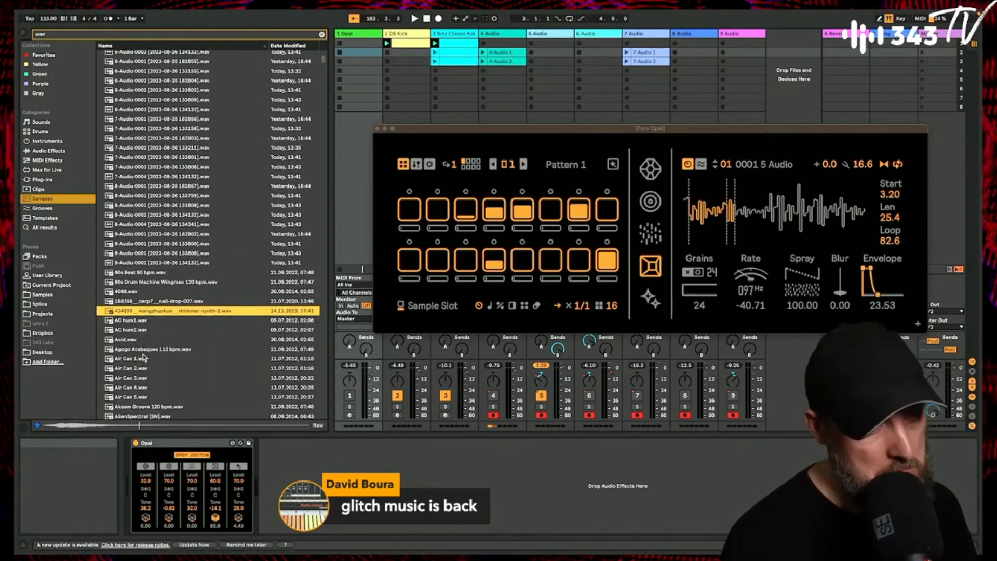
key("Down")
key("Down")
key("Down")
key("Down")
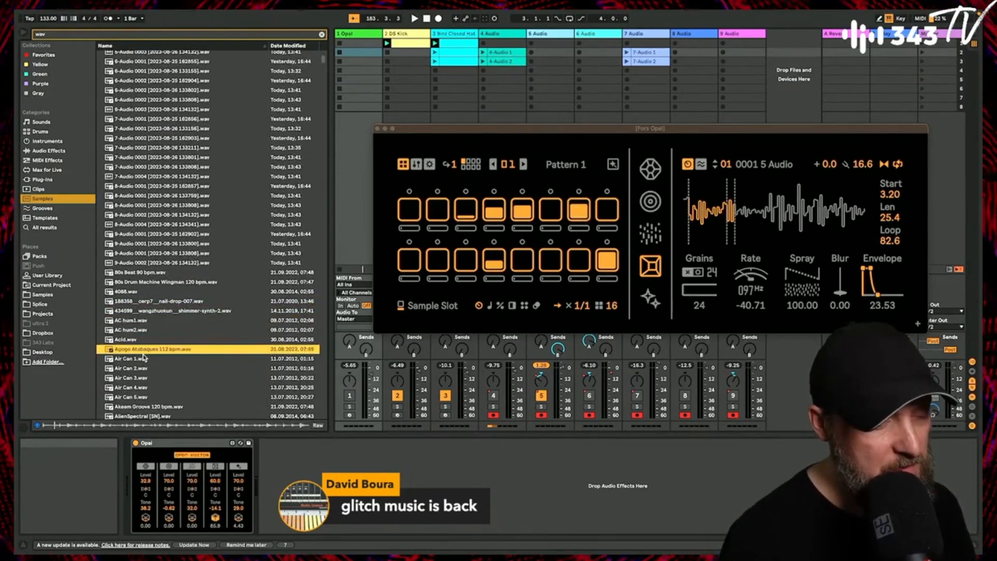
scroll(144, 357, "down", 4)
key("Down")
key("Down")
key("Down")
key("Down")
key("Down")
key("Down")
key("Down")
scroll(144, 357, "down", 3)
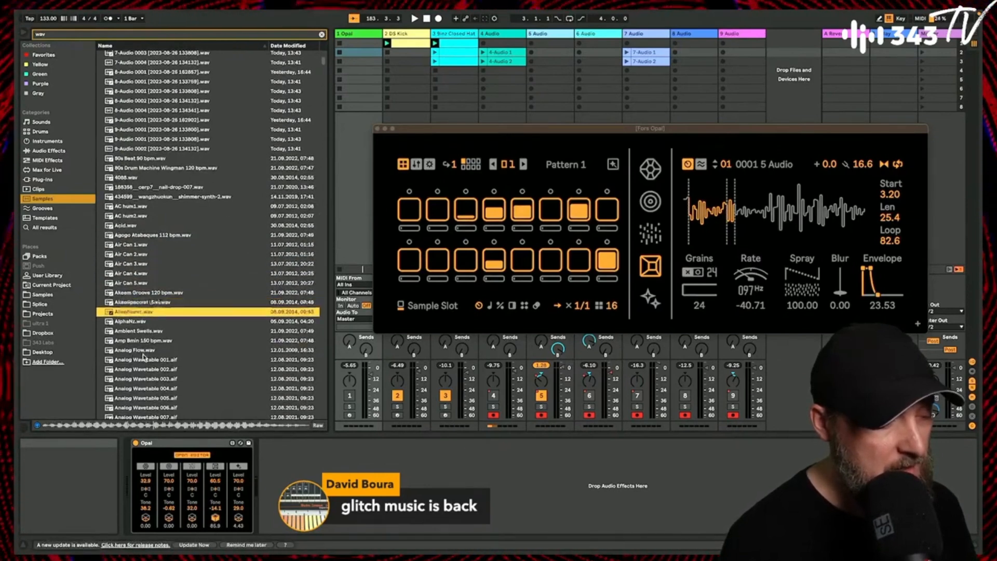
- Continue auditioning to Ambient Swells.wav and load it into sample slot 01 of Opal's granular voice
key("Down")
scroll(144, 358, "down", 3)
key("Down")
key("Down")
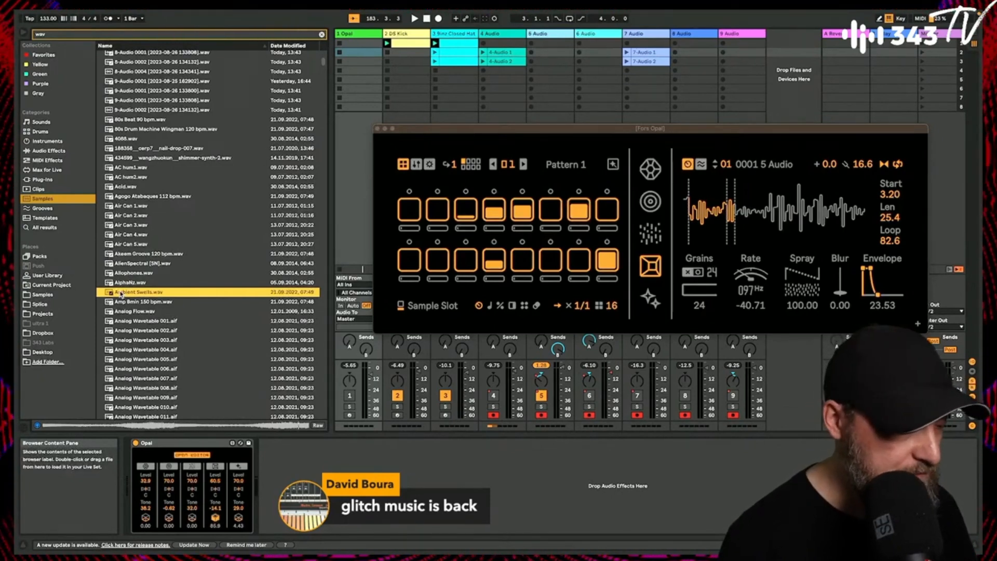
left_click_drag(133, 294, 734, 216)
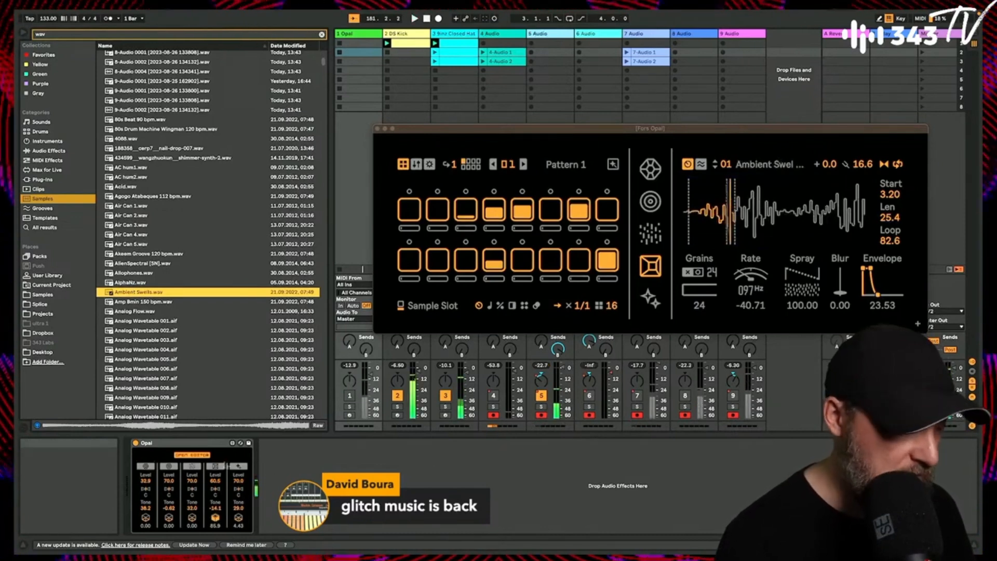
- Open the Randomizer, randomize all sounds and patterns, and unmute the 8 Audio and 7 Audio tracks
left_click(613, 165)
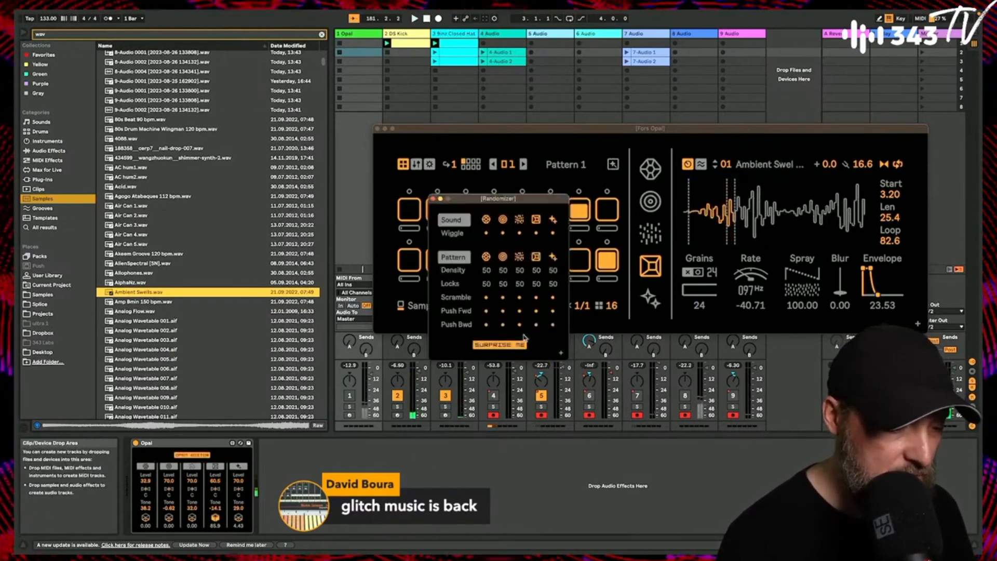
left_click(511, 348)
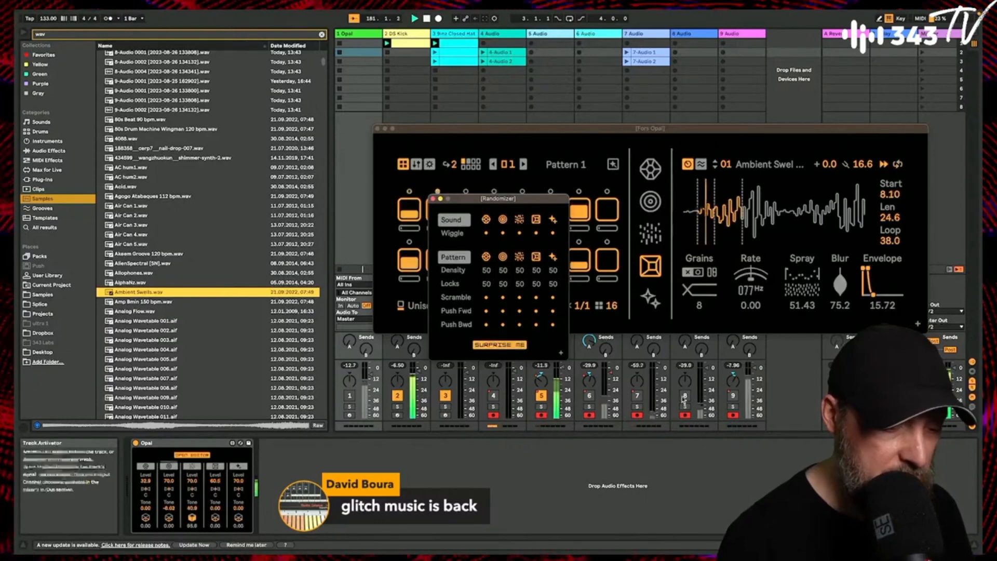
left_click(684, 396)
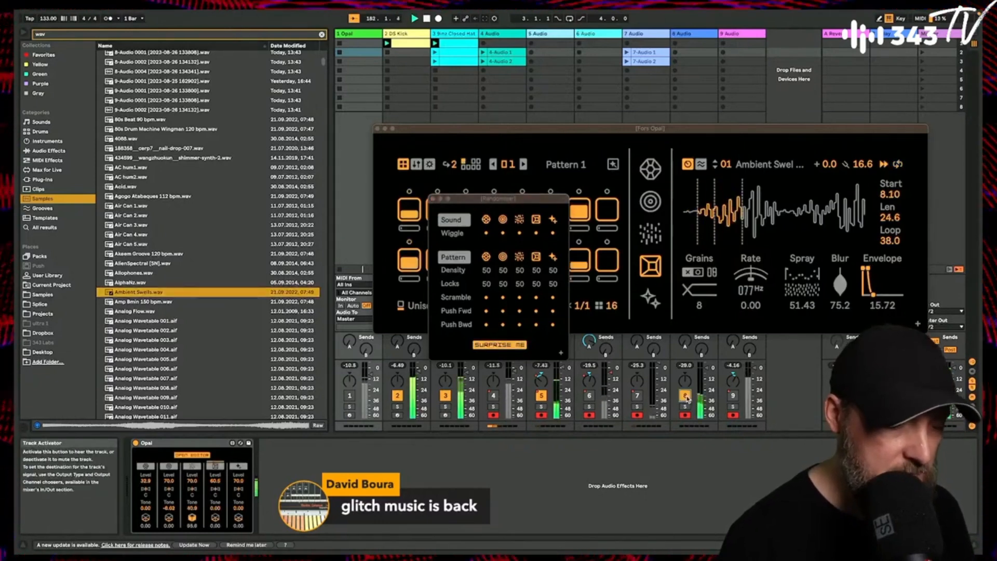
left_click(637, 396)
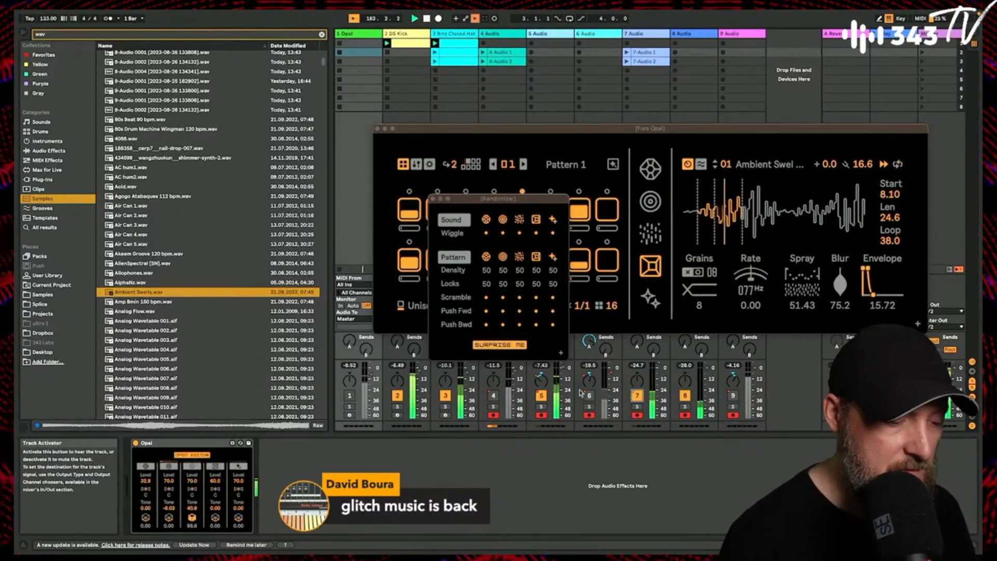
- Mute the 5 Audio, closed hat and DS Kick tracks, leaving only tracks 7 and 8 audible
left_click(541, 396)
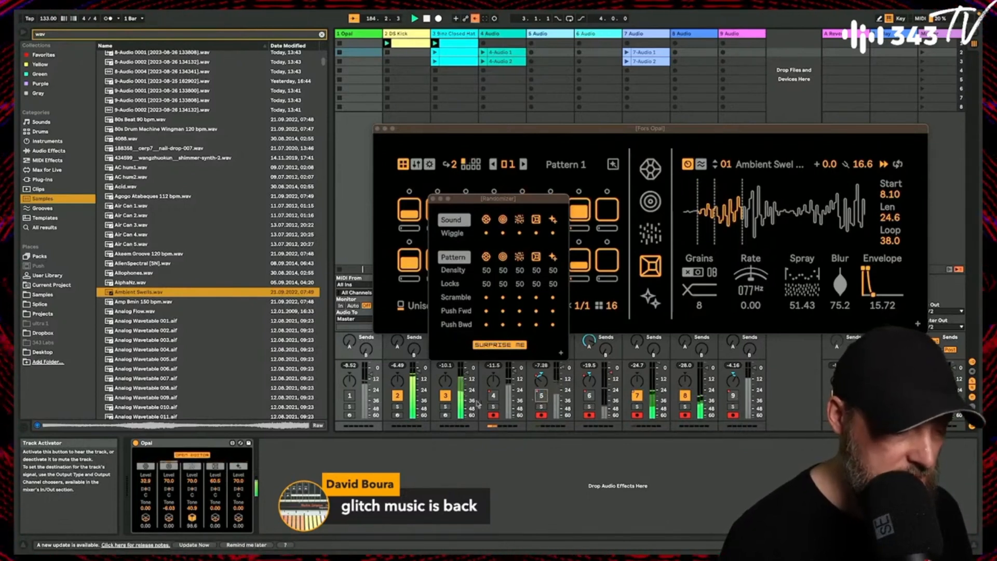
left_click(449, 396)
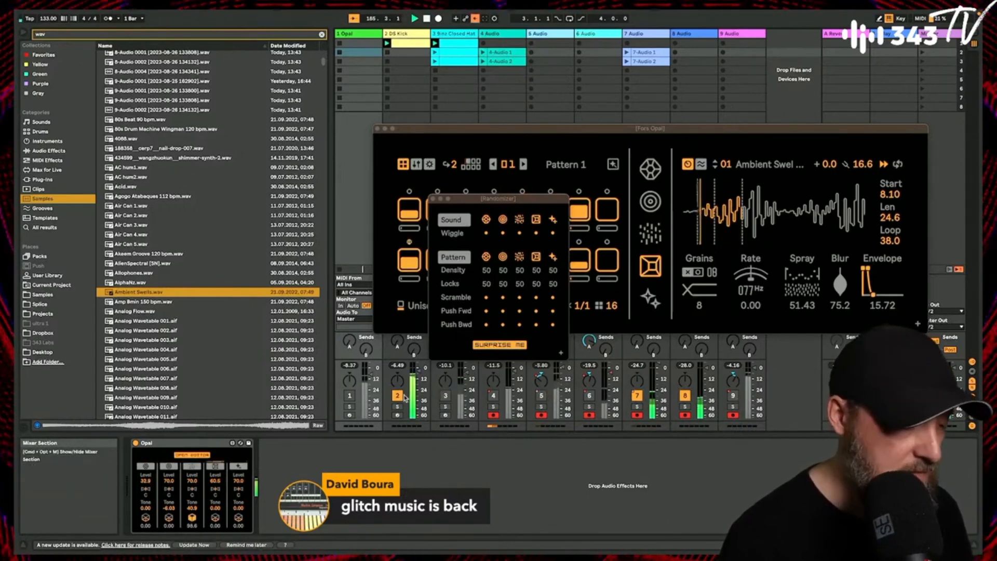
left_click(397, 396)
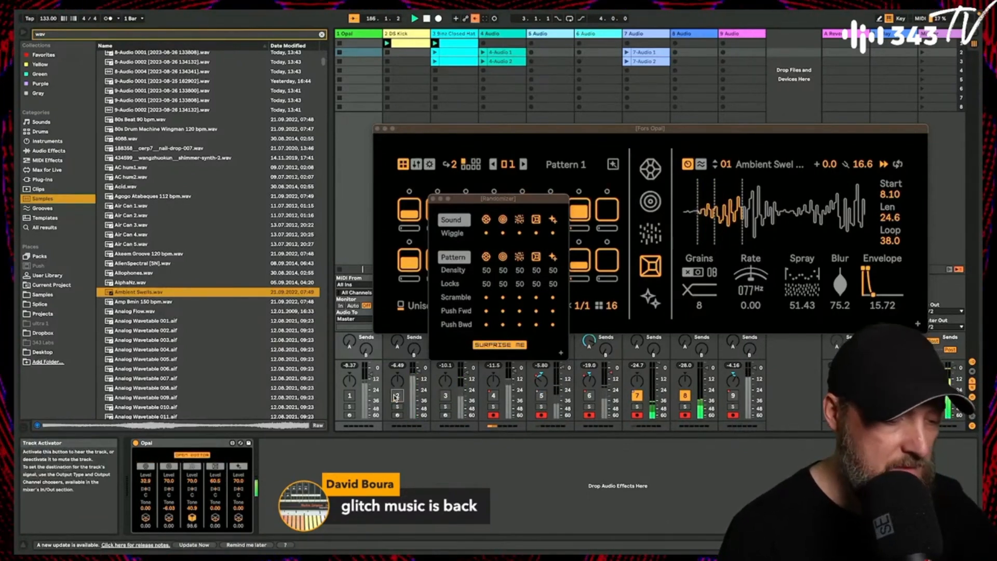
- Randomize the sounds and patterns twice more, then mute the 8 Audio track to isolate 7 Audio
left_click(500, 345)
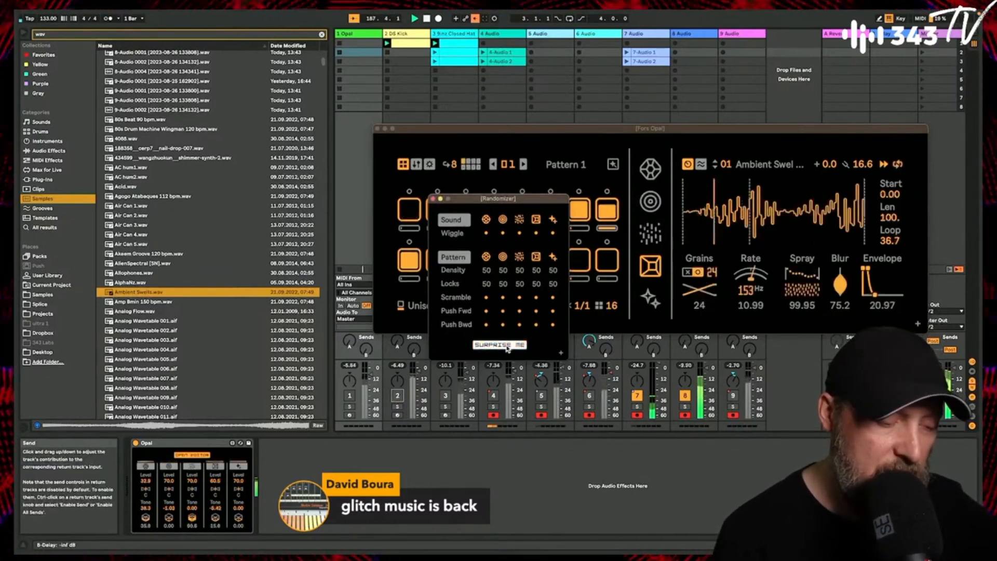
left_click(507, 345)
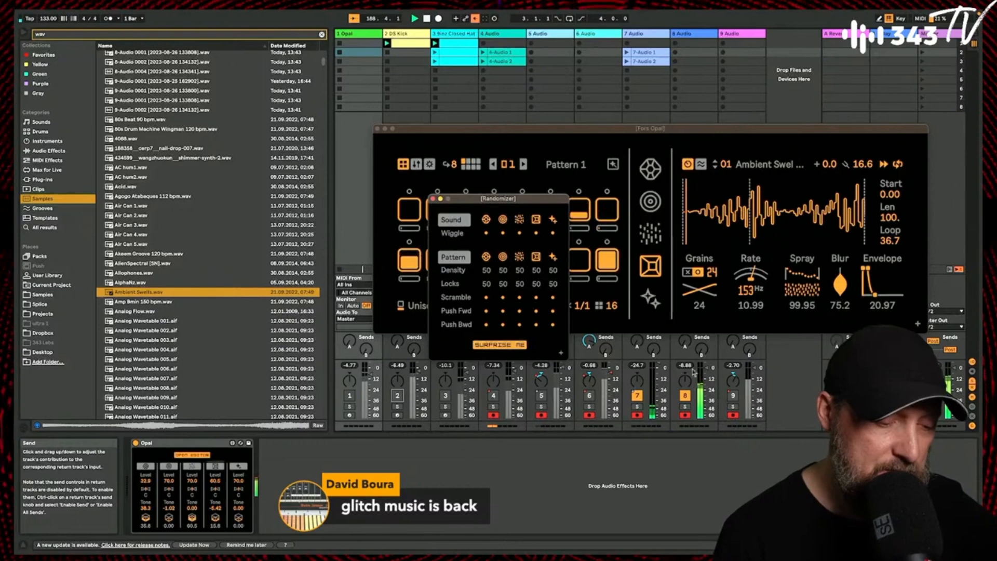
left_click(686, 397)
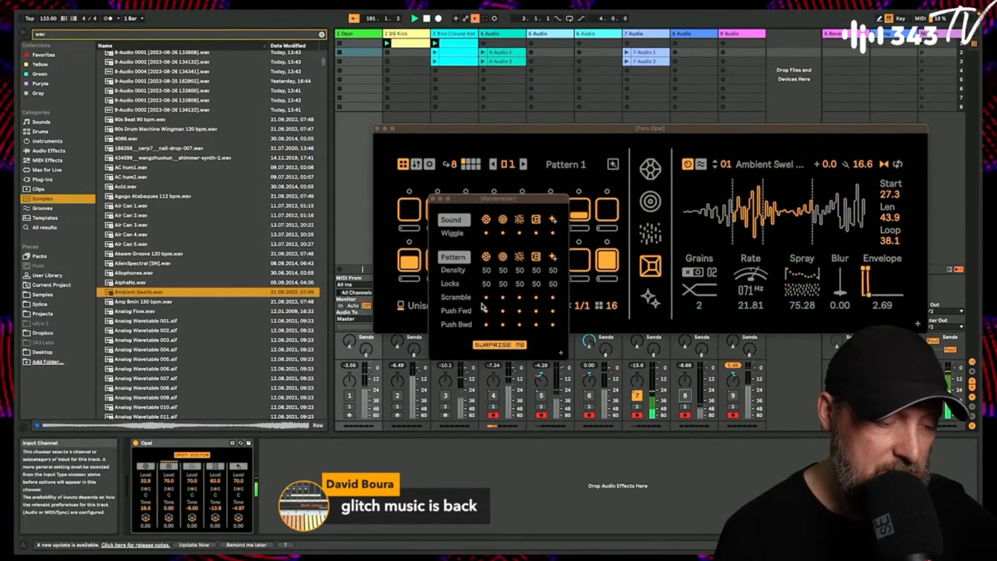
- Randomize everything once more and set the granular voice's gain to 3.78
left_click(505, 345)
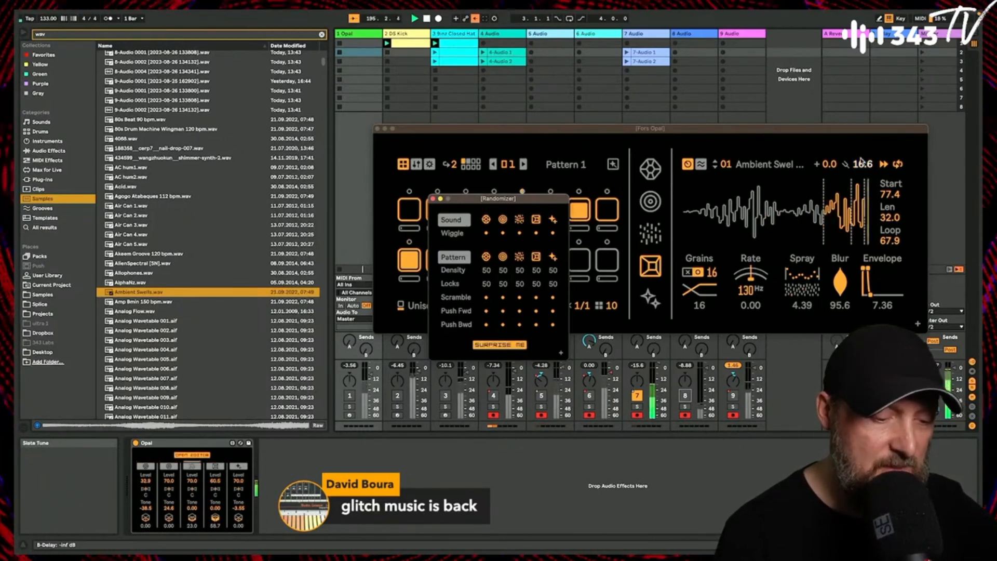
left_click(829, 164)
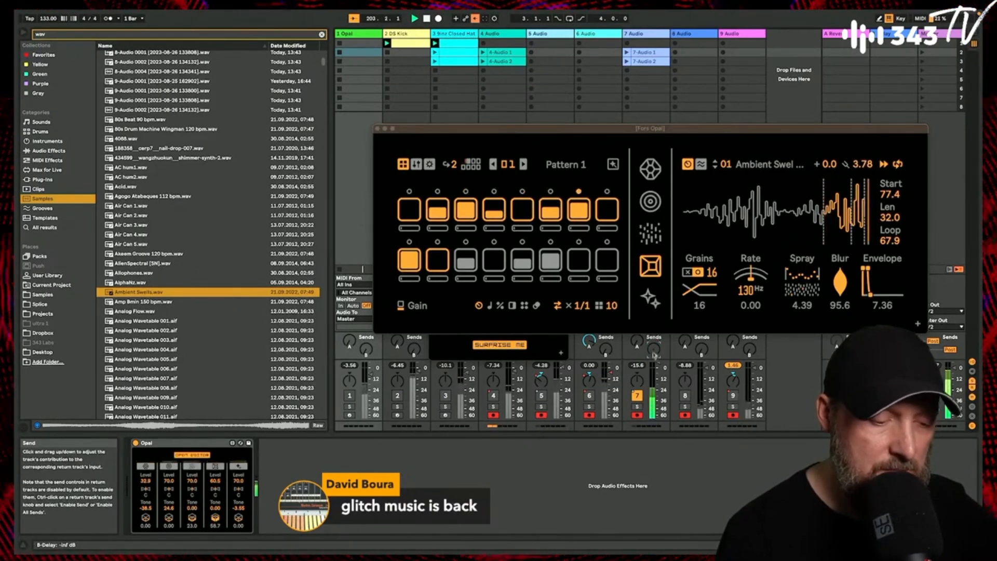
- Clear the browser search, find Echo among the audio effects and add it to the Opal track
left_click(40, 152)
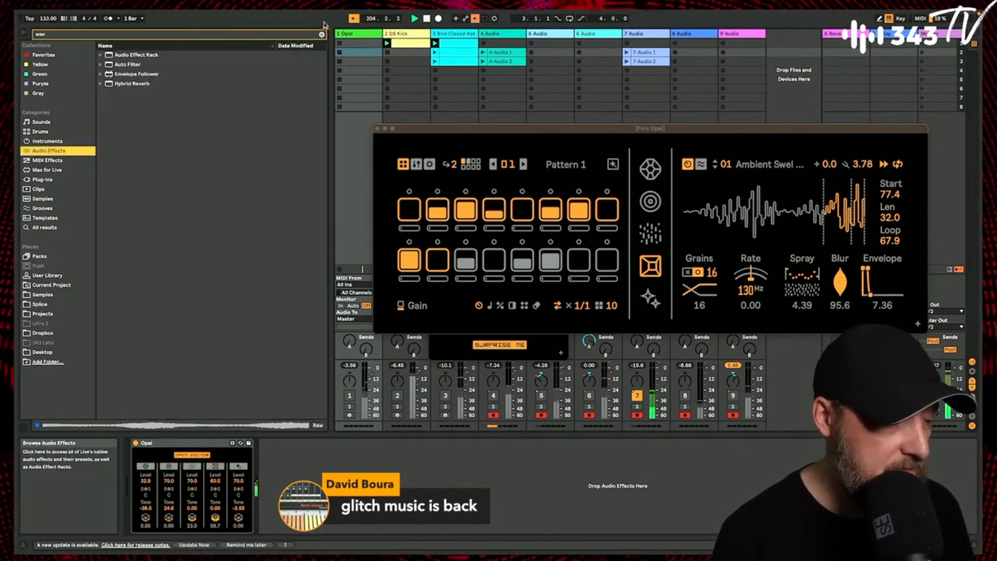
left_click(321, 34)
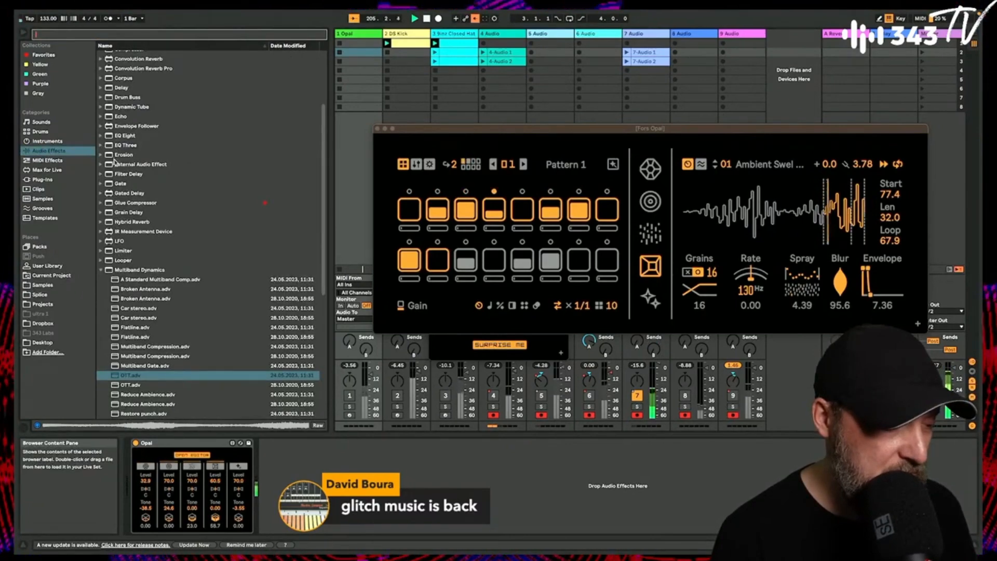
left_click(110, 117)
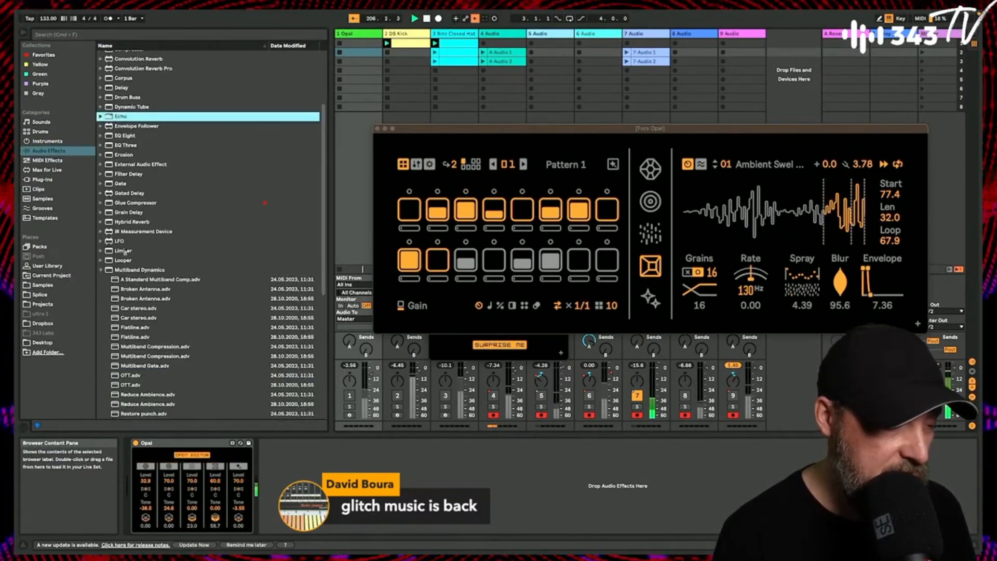
key("Return")
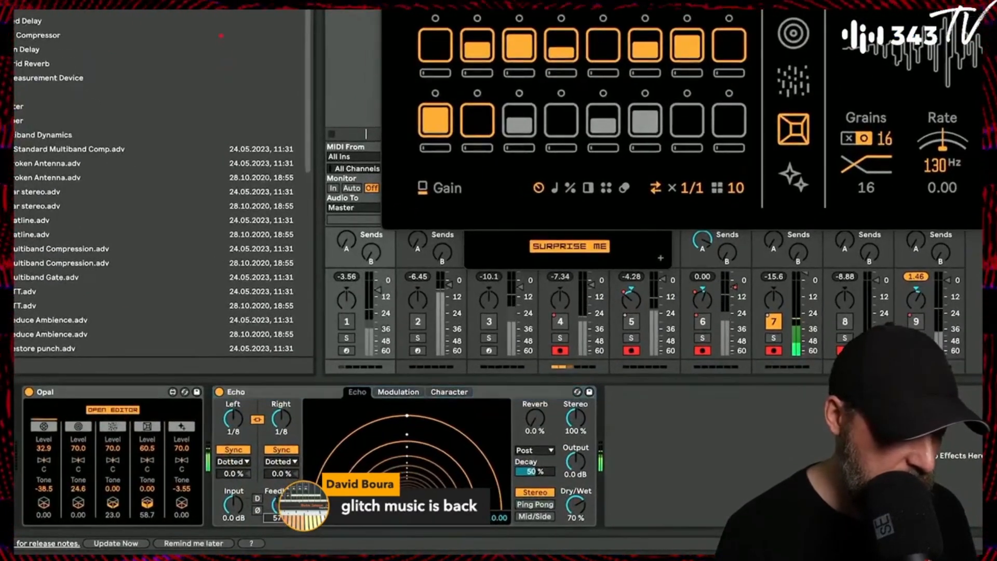
- Raise Echo's feedback and move the device to the 7 Audio track, placing it after OTT
left_click_drag(281, 505, 281, 500)
left_click_drag(496, 392, 830, 306)
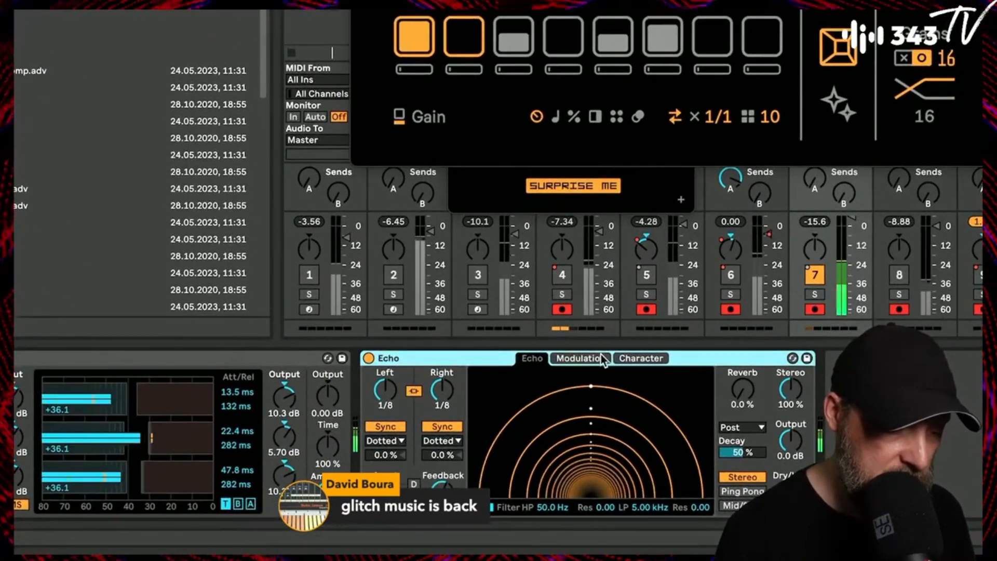
- Set the filter modulation amount of Echo to about 62 %
left_click(581, 357)
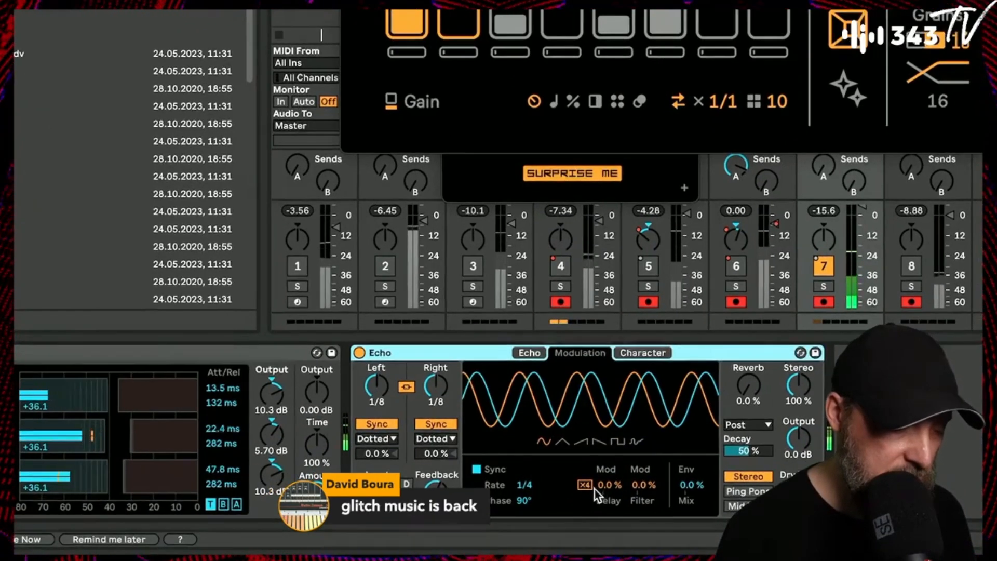
left_click_drag(642, 485, 642, 451)
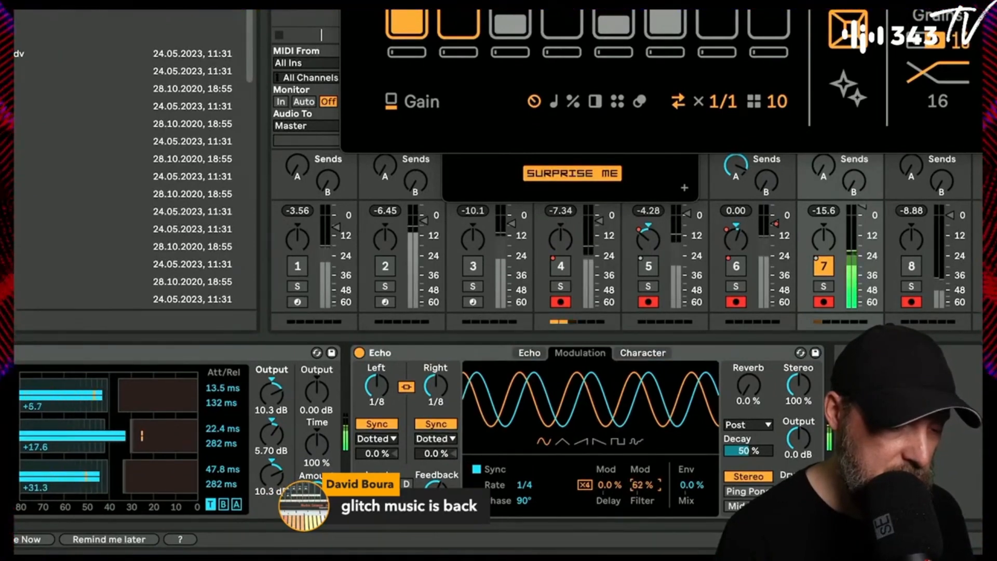
- Narrow Echo's filter to a high-pass of 88.4 Hz and a low-pass of 1.11 kHz, and raise its reverb to about 67 %
left_click(531, 352)
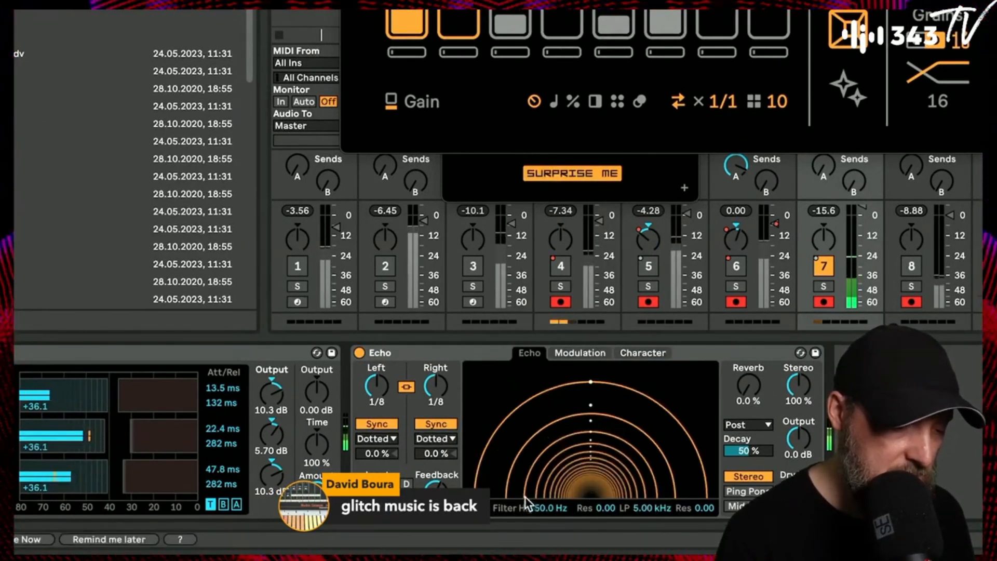
mouse_move(536, 481)
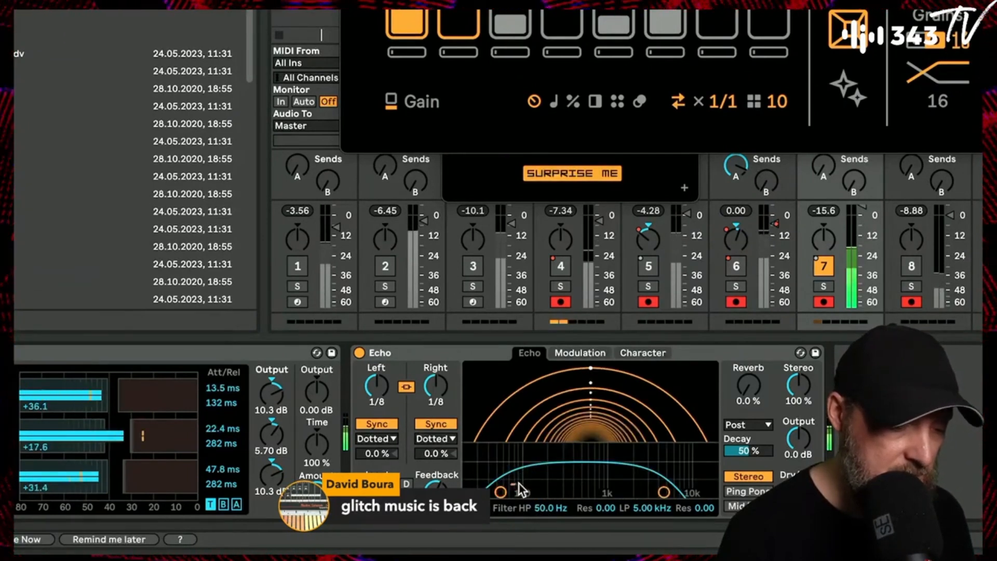
left_click_drag(518, 483, 534, 473)
left_click_drag(665, 491, 610, 474)
left_click_drag(516, 481, 521, 480)
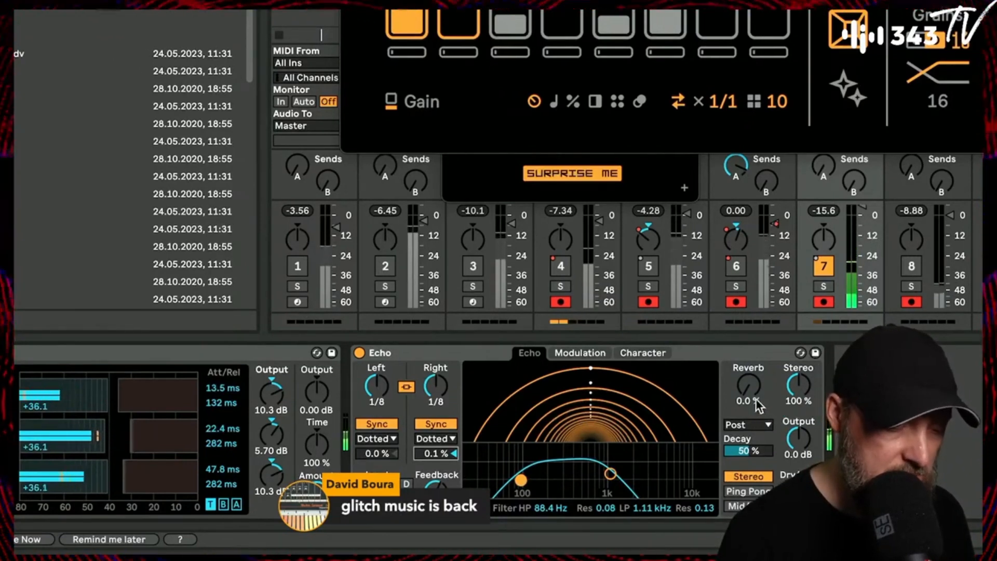
left_click_drag(758, 407, 758, 372)
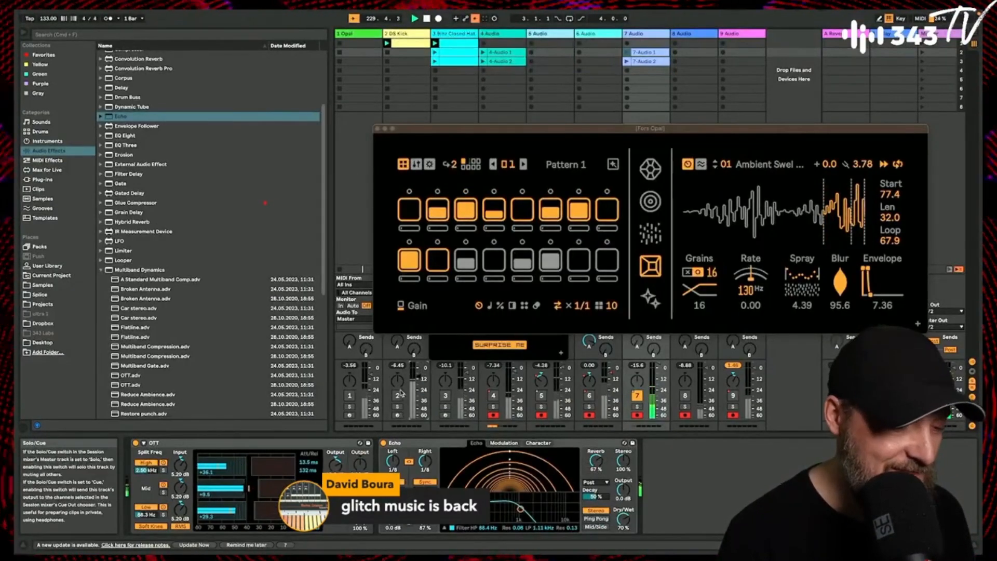
- Unmute the DS Kick track, set its volume to about -7.5 dB and restart playback
left_click(398, 396)
left_click_drag(419, 376, 419, 375)
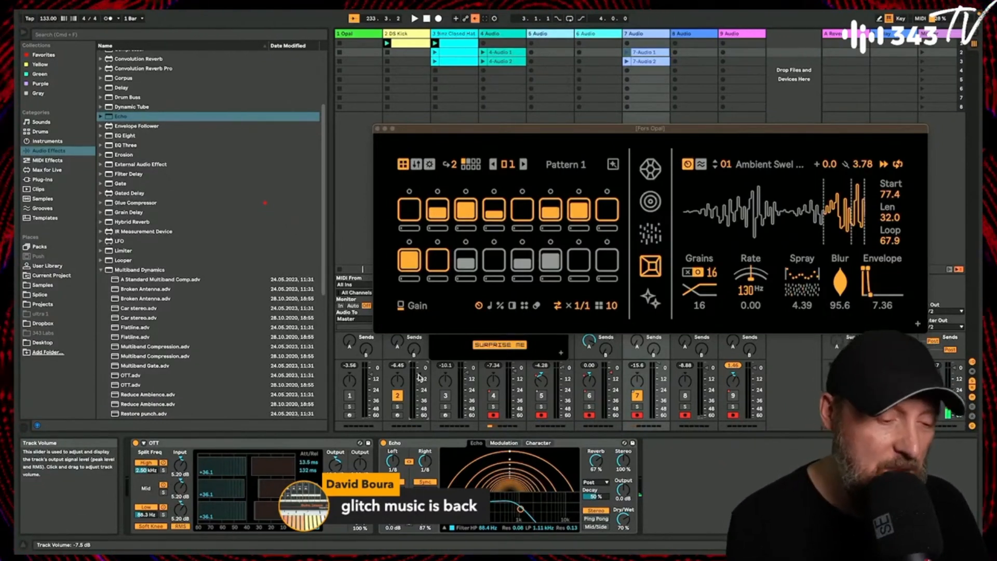
key("space")
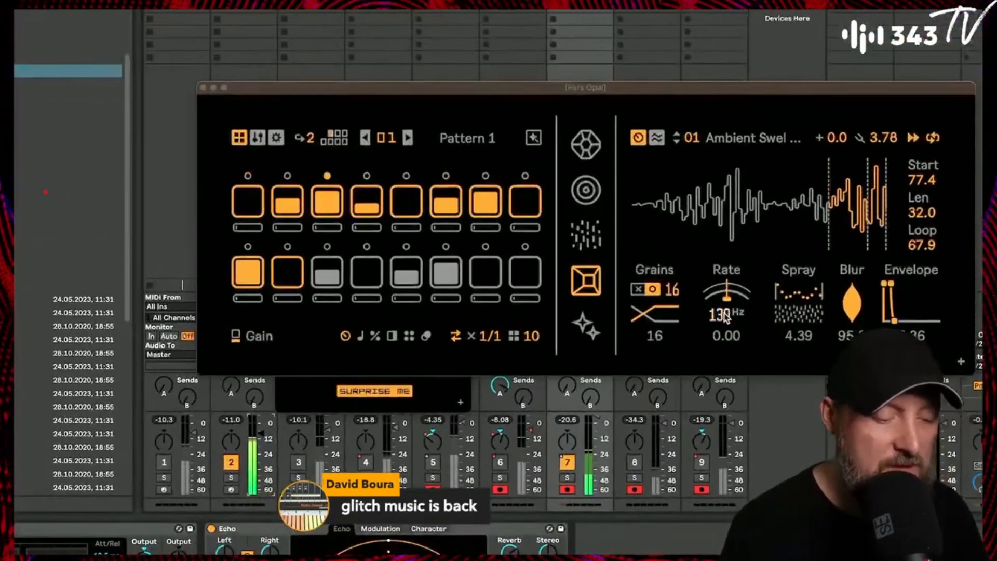
- Set the granular voice's spray to 65.64, blur to 76.3 and grain scan to about -1.75, and lengthen its envelope release
mouse_move(725, 318)
left_mouse_down()
mouse_move(726, 306)
mouse_move(726, 318)
left_mouse_up()
mouse_move(798, 318)
left_mouse_down()
mouse_move(799, 299)
mouse_move(852, 315)
left_mouse_up()
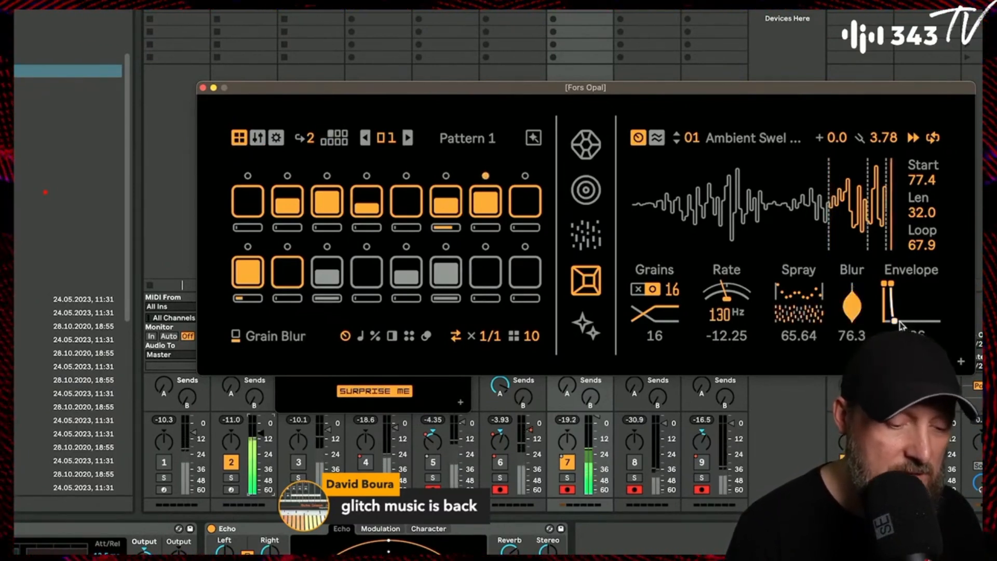
left_click_drag(899, 322, 907, 321)
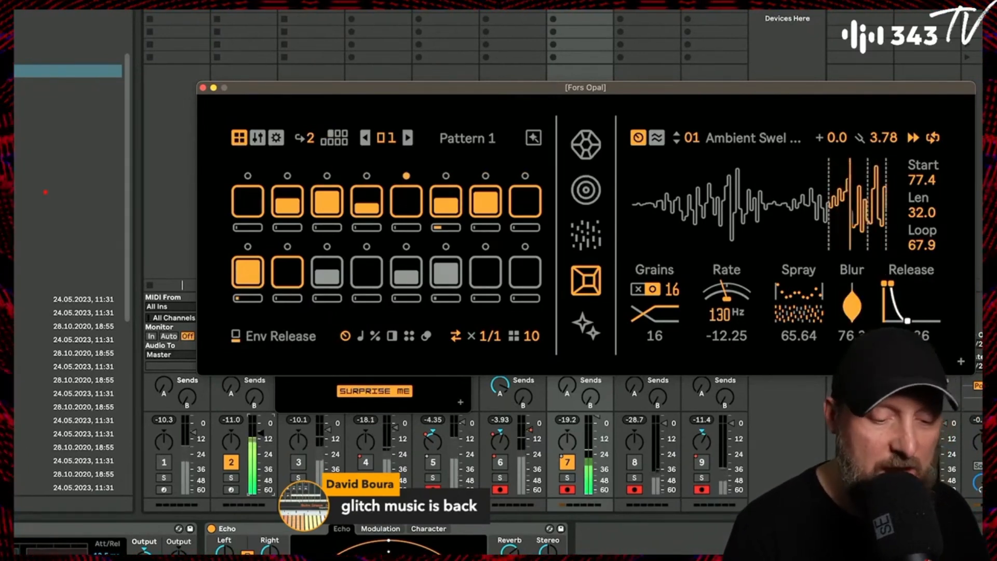
left_click_drag(908, 320, 906, 320)
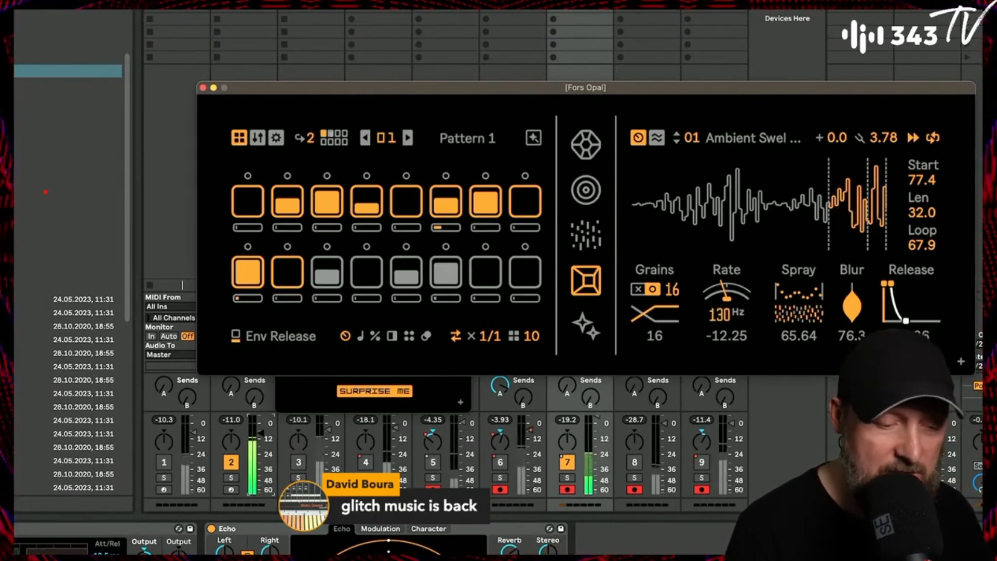
mouse_move(660, 314)
left_mouse_down()
mouse_move(660, 296)
mouse_move(660, 333)
mouse_move(660, 314)
left_mouse_up()
left_click_drag(727, 296, 727, 278)
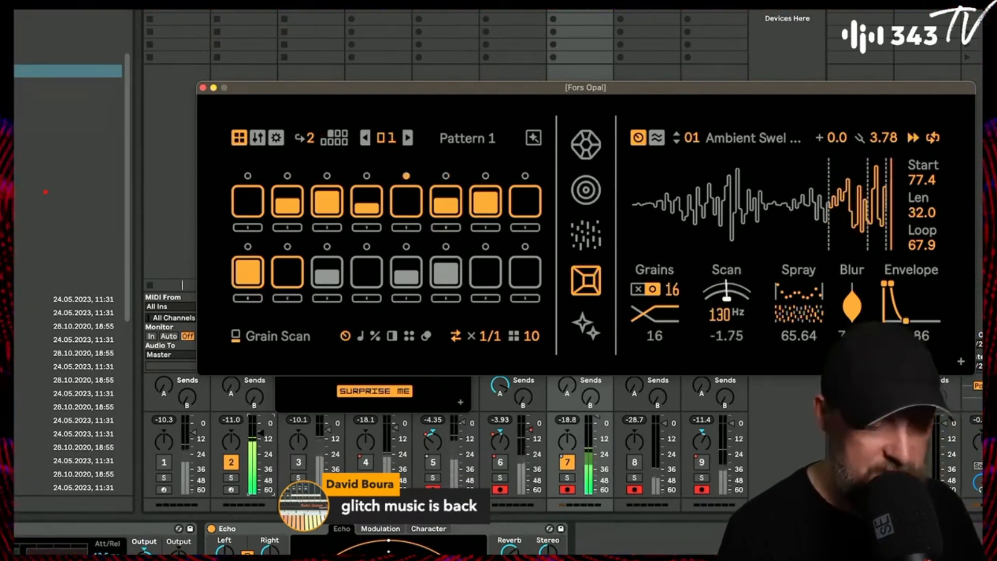
- Set the granular voice's envelope release to 21.10 and unmute the Binz Closed Hat track
left_click(919, 333)
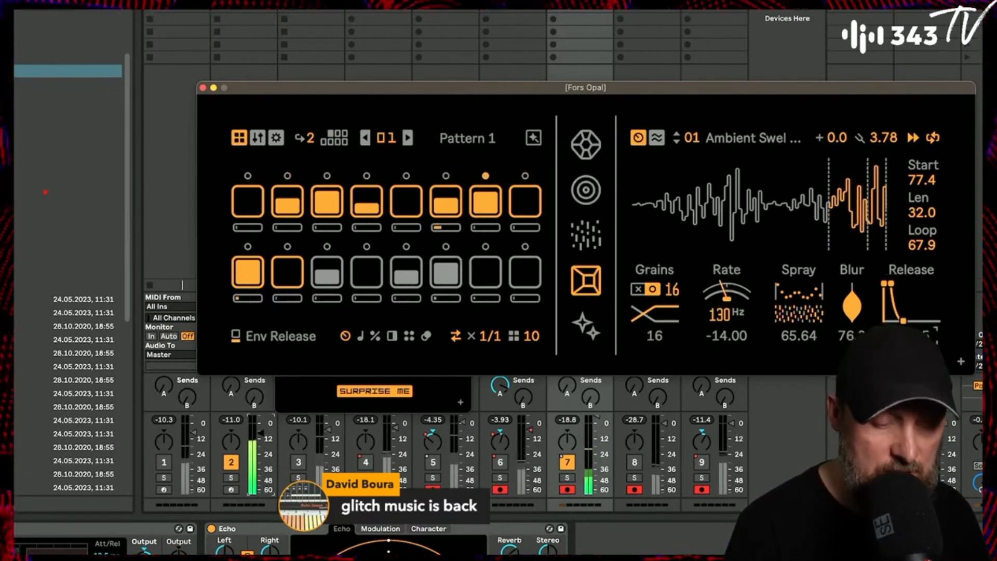
left_click(892, 284)
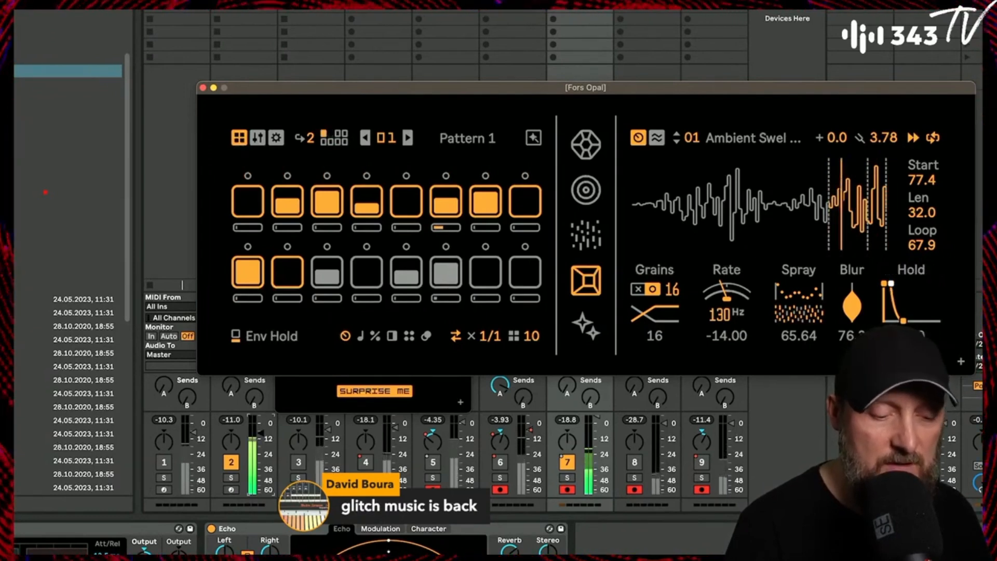
left_click(902, 321)
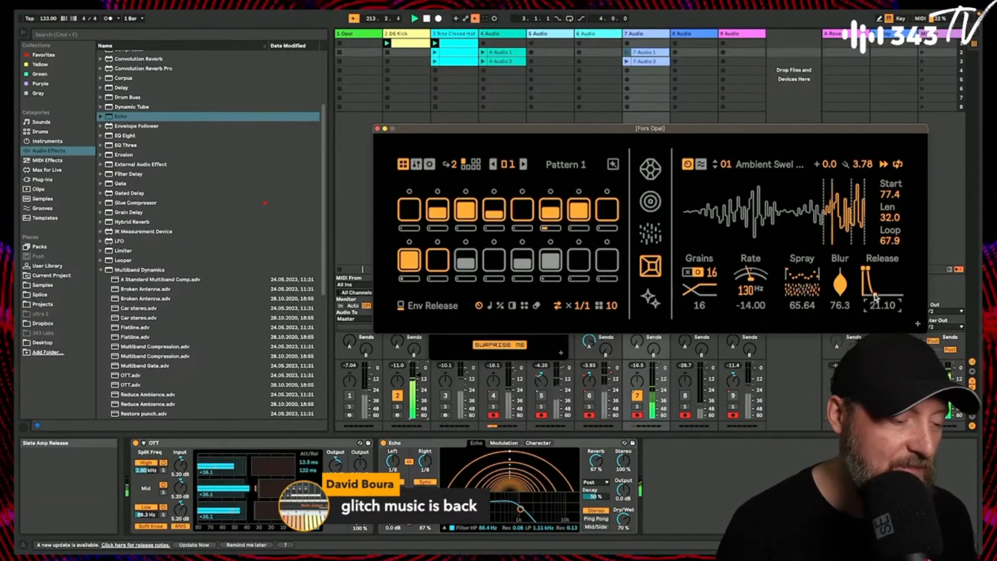
left_click(446, 395)
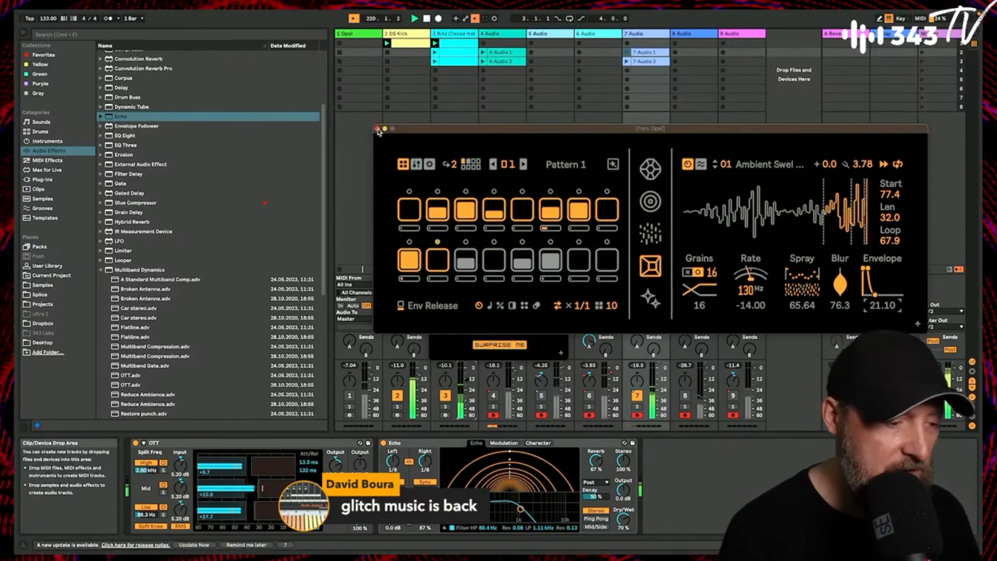
- Close the Opal window and insert an audio track after track 7 that takes its input from 7-Audio
left_click(377, 129)
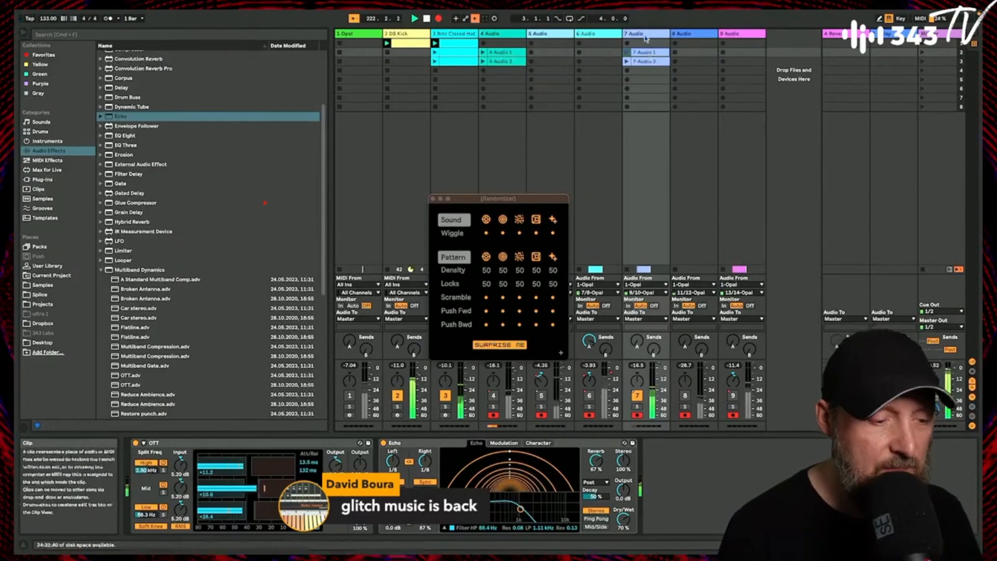
right_click(646, 34)
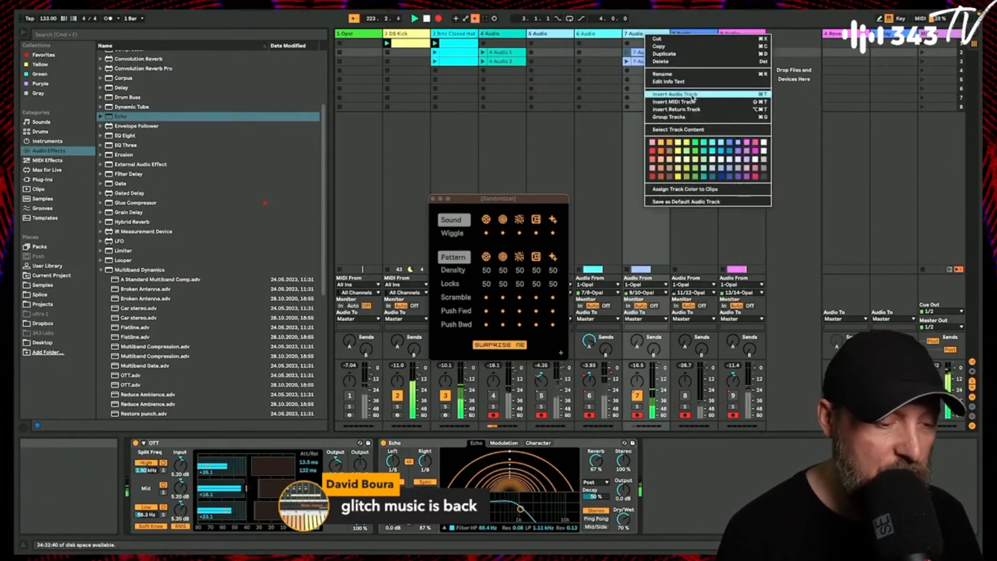
left_click(692, 95)
left_click(695, 281)
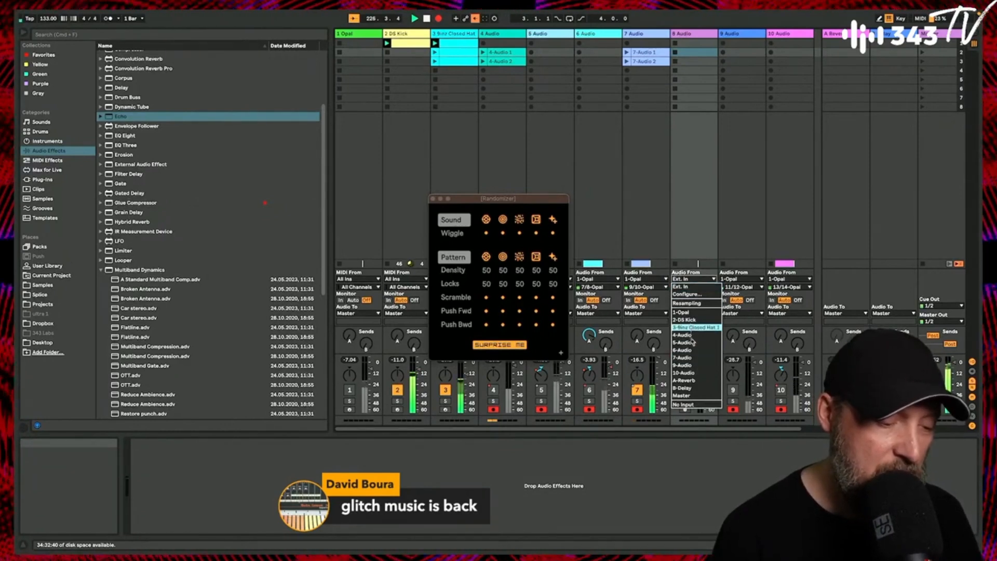
left_click(692, 358)
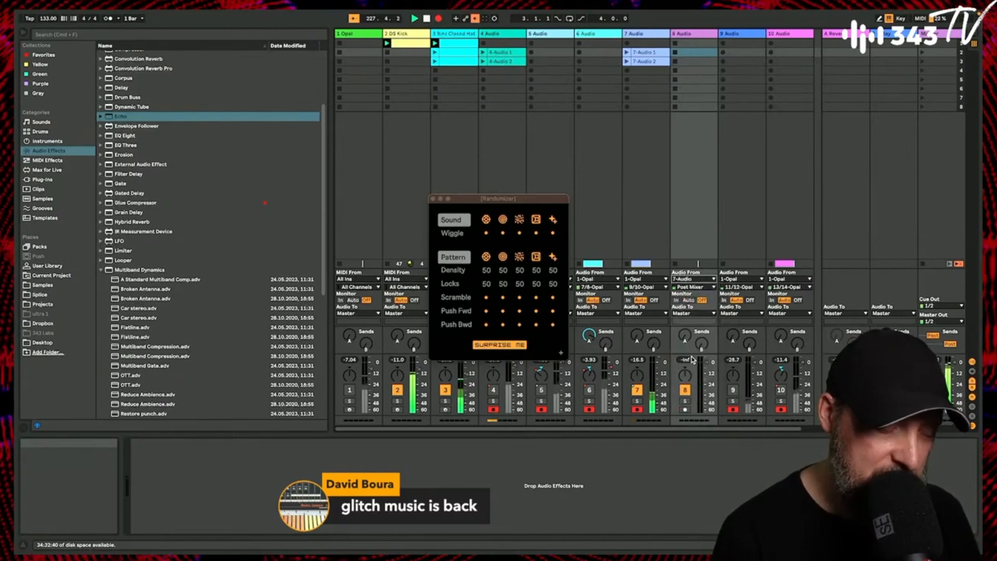
- Tap the new track 8's input Post FX, set its monitoring to Off and arm it for recording
left_click(694, 287)
left_click(698, 307)
left_click(688, 300)
left_click(702, 300)
left_click(686, 410)
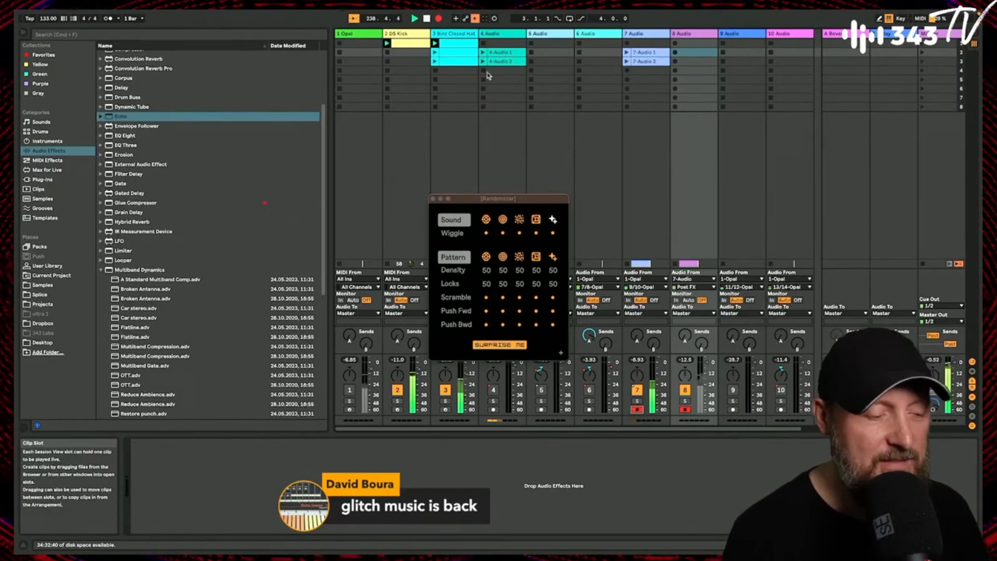
- Launch the third Binz Closed Hat clip and randomize Opal's sounds and patterns several times with Surprise Me
left_click(435, 61)
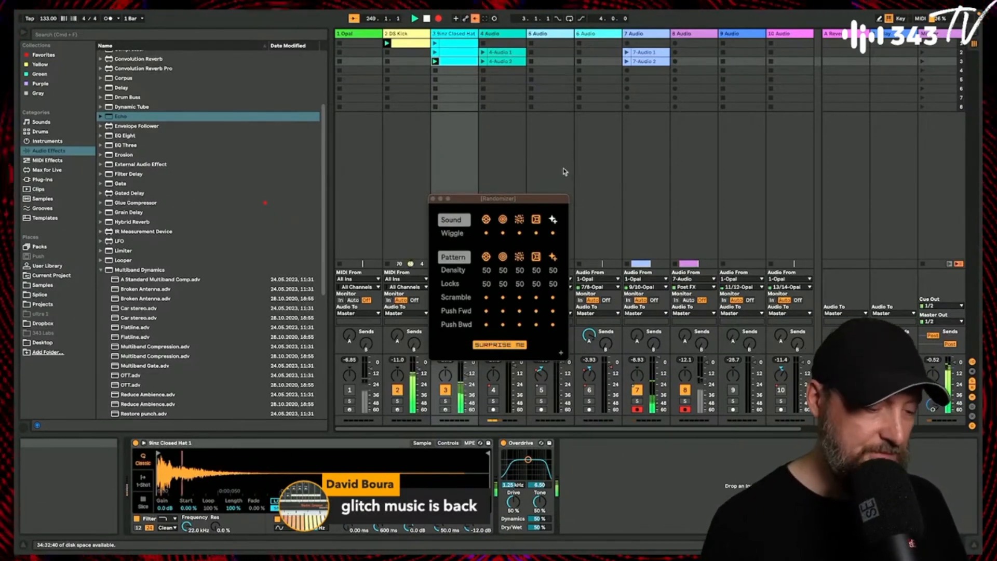
left_click(502, 345)
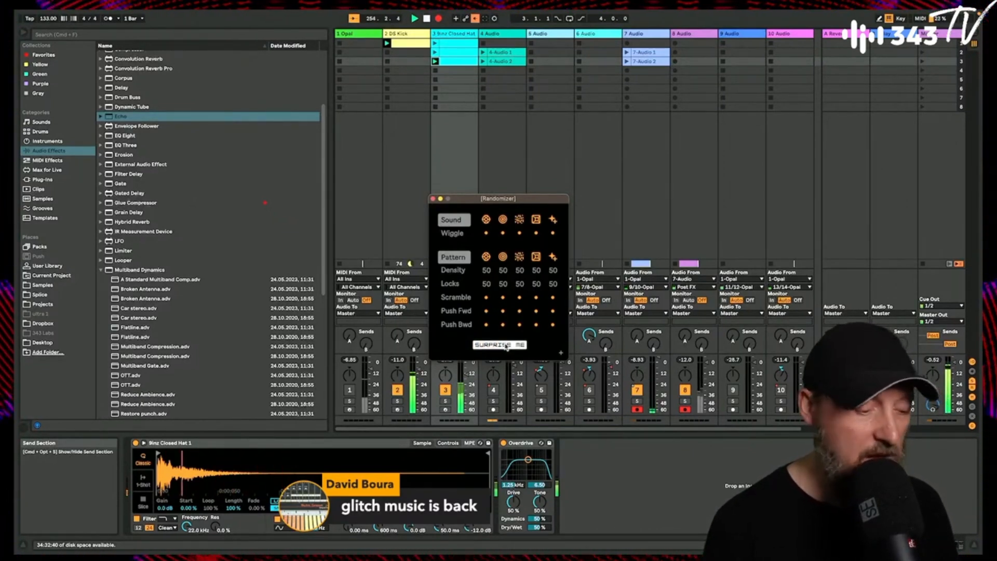
left_click(507, 347)
left_click(503, 345)
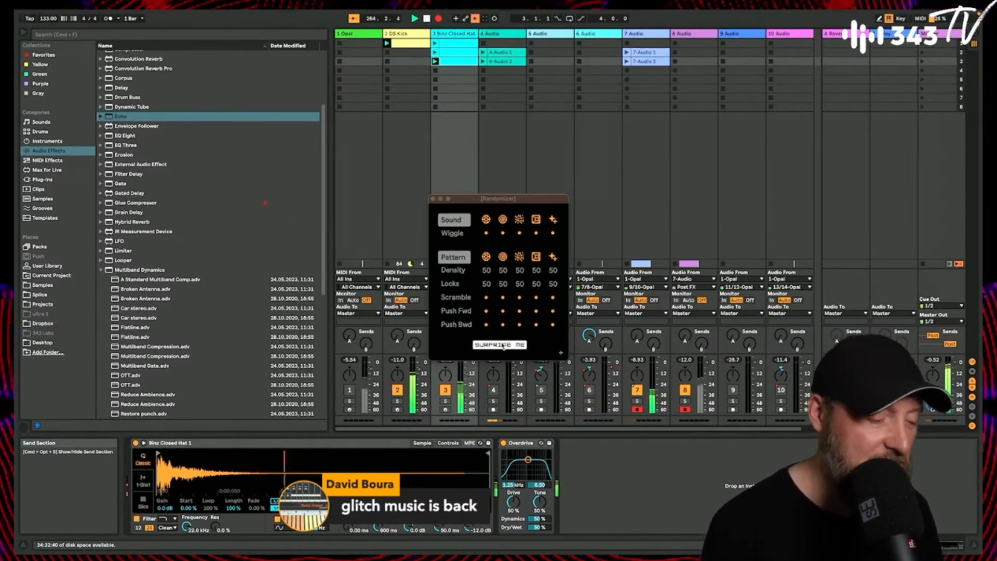
left_click(501, 345)
- Move the Randomizer window aside, then unmute track 5 with its monitoring set to In and its volume at about -4 dB
left_click_drag(524, 198, 385, 166)
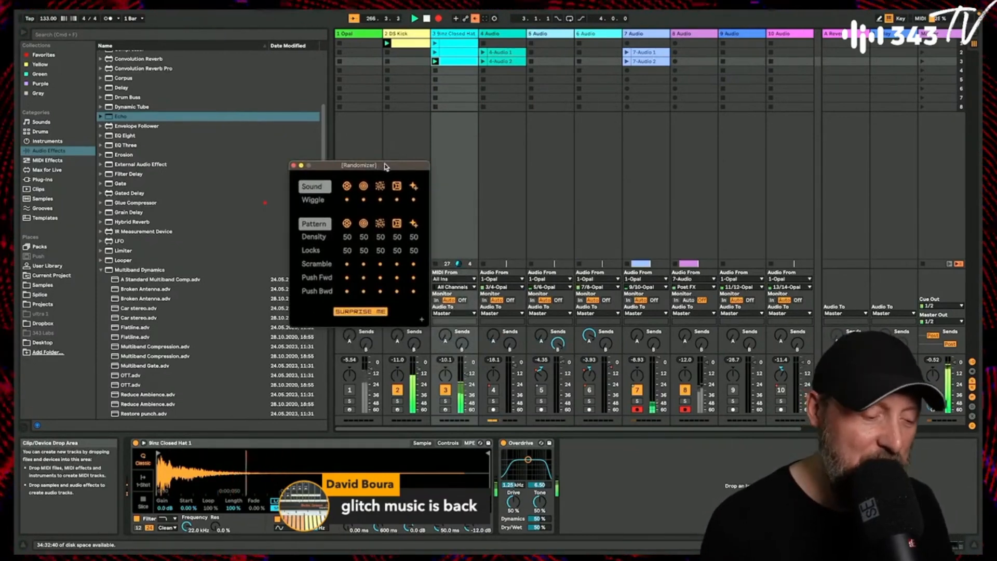
left_click(533, 301)
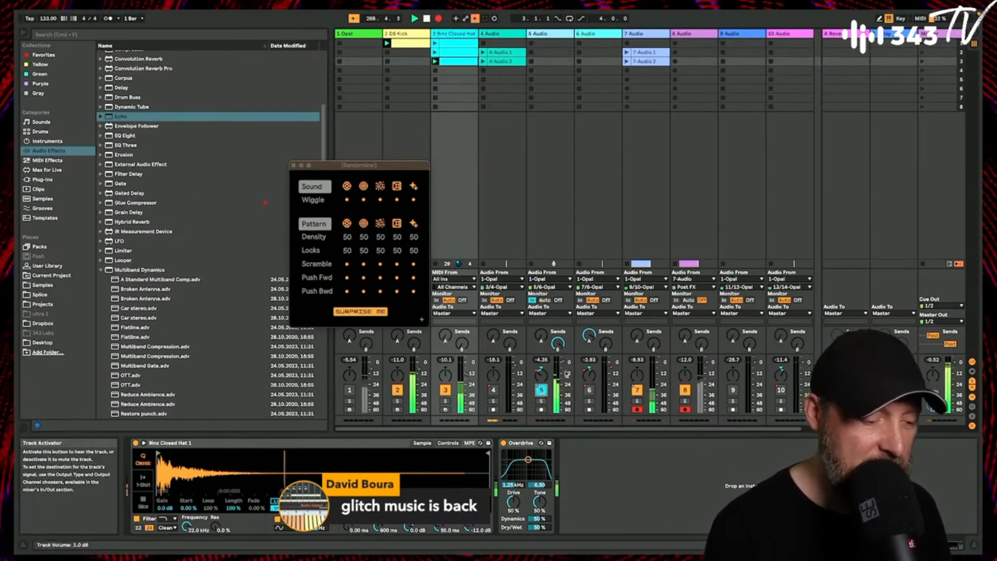
left_click_drag(562, 366, 562, 365)
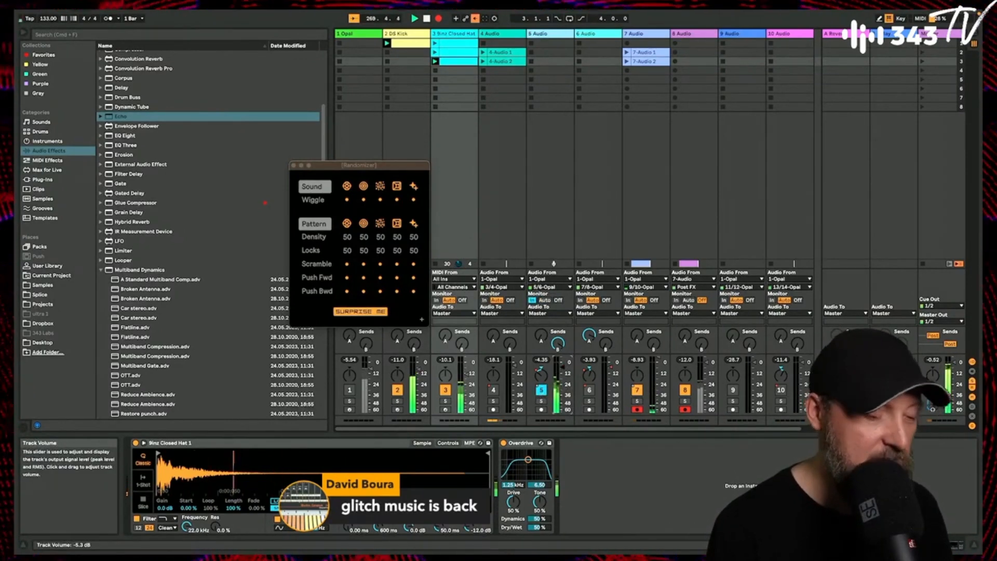
left_click_drag(562, 366, 562, 368)
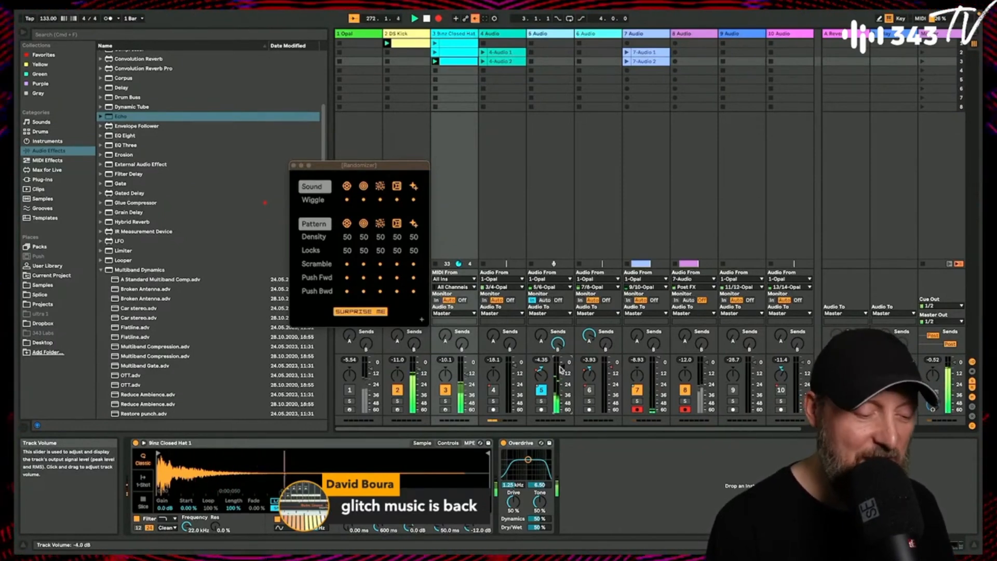
- Turn track 5's send B fully down, raise its send A and arm the track for recording
left_click_drag(556, 344, 555, 395)
left_click_drag(543, 336, 543, 286)
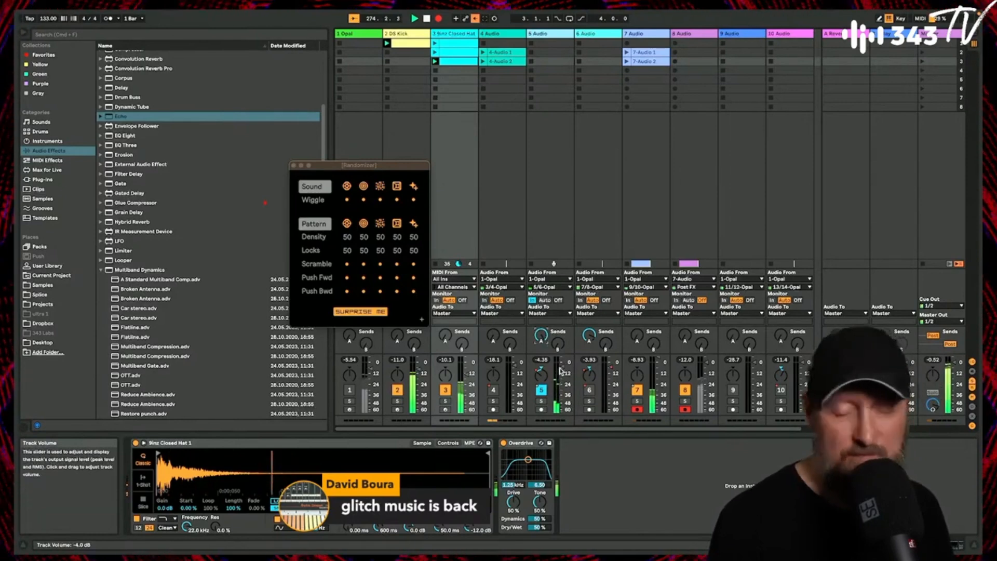
left_click(541, 411)
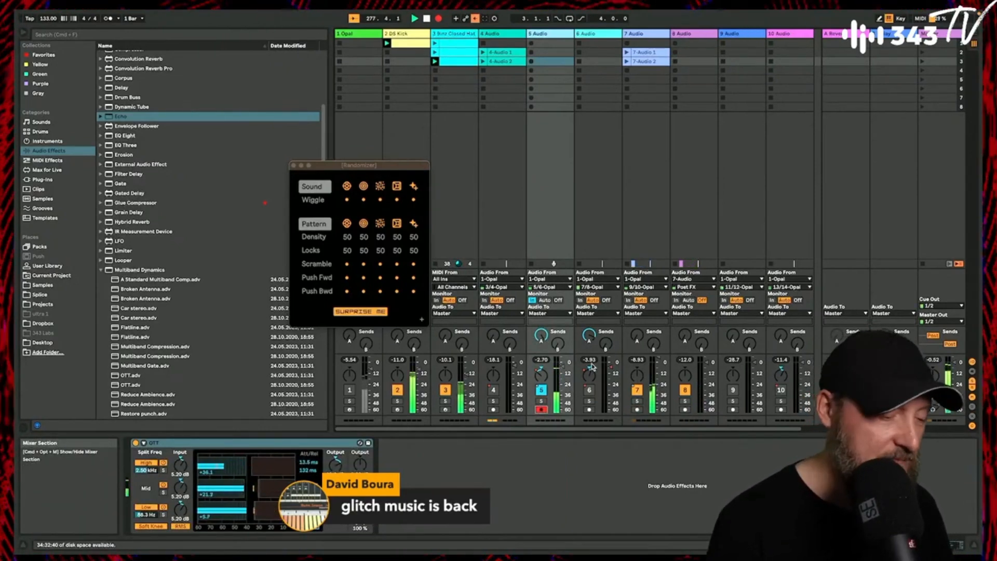
- Launch the first Binz Closed Hat clip and bring in track 6 with In monitoring, panned about 2L, adjusting its volume
left_click(435, 44)
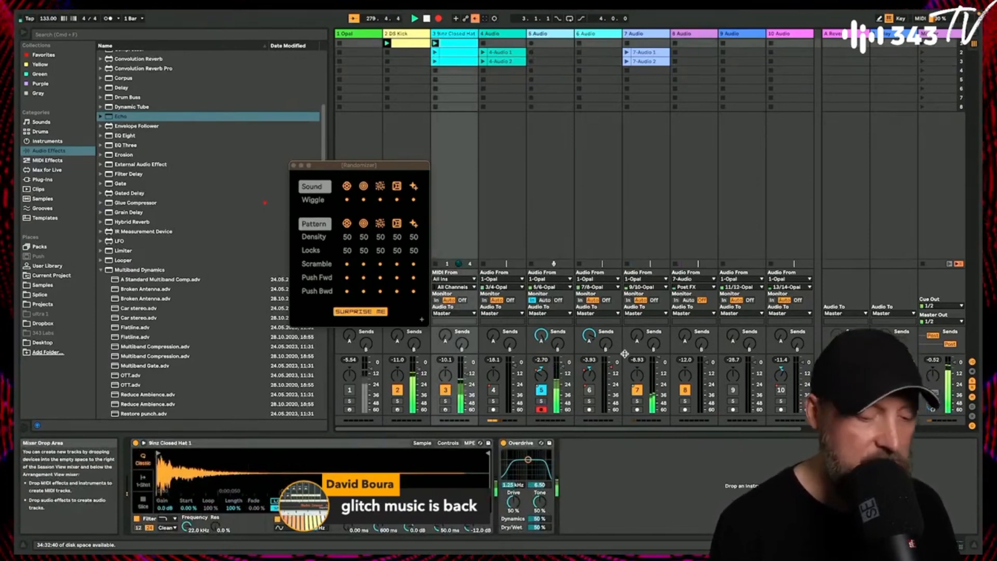
left_click(580, 300)
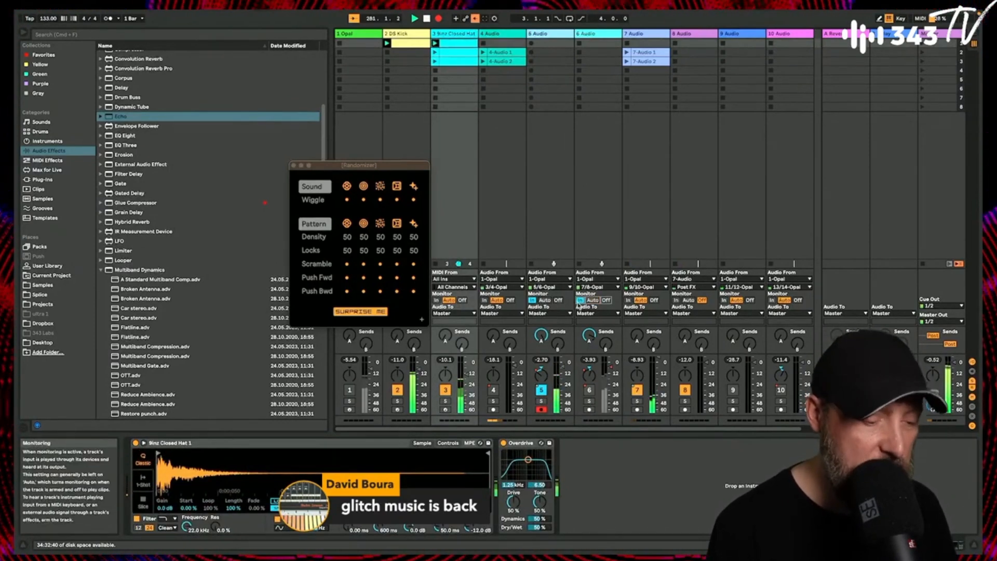
left_click_drag(593, 371, 593, 374)
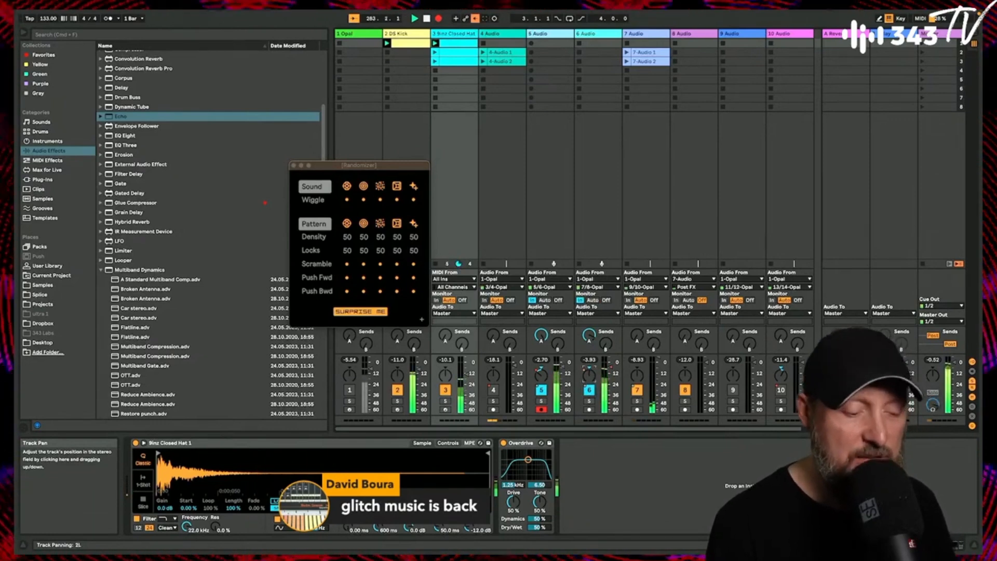
left_click_drag(611, 368, 611, 370)
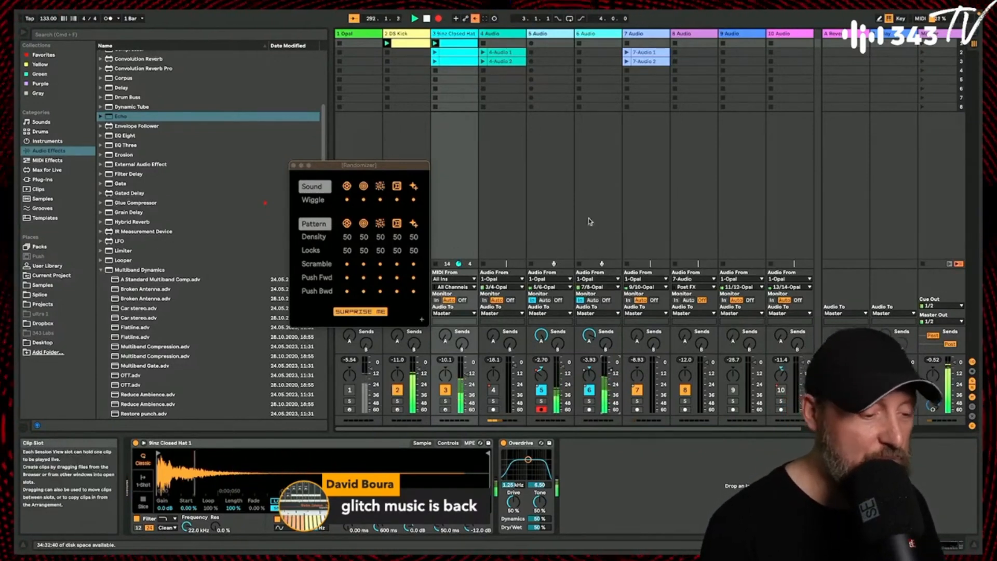
- Mute tracks 5 and 6, and arm track 7 with its monitoring set to In
left_click(541, 390)
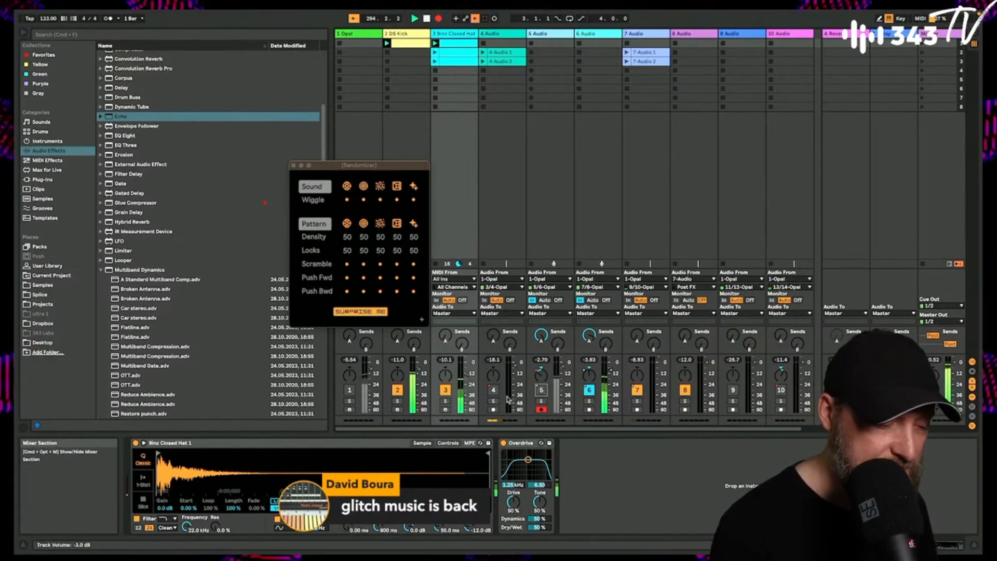
left_click(637, 409)
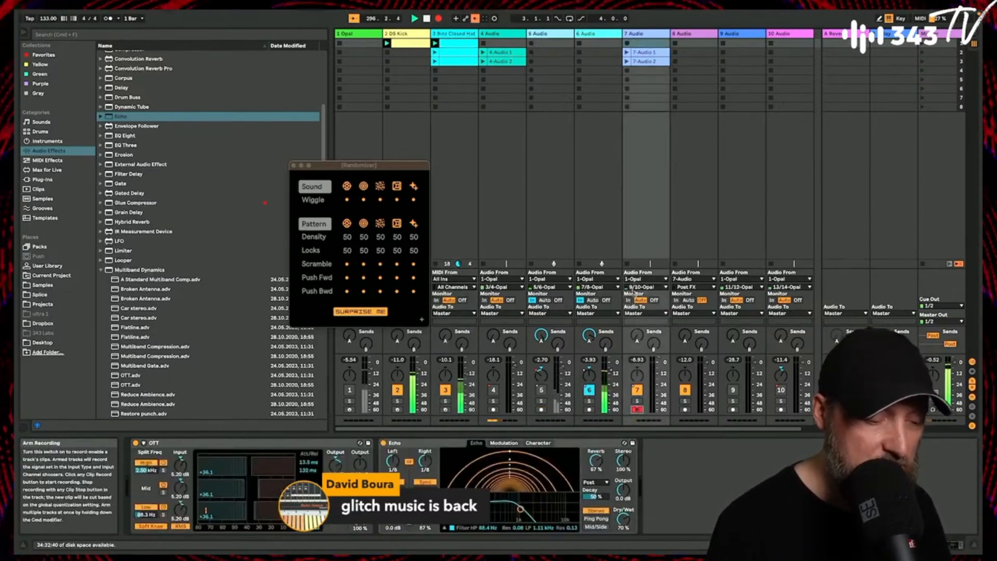
left_click(629, 300)
left_click(590, 391)
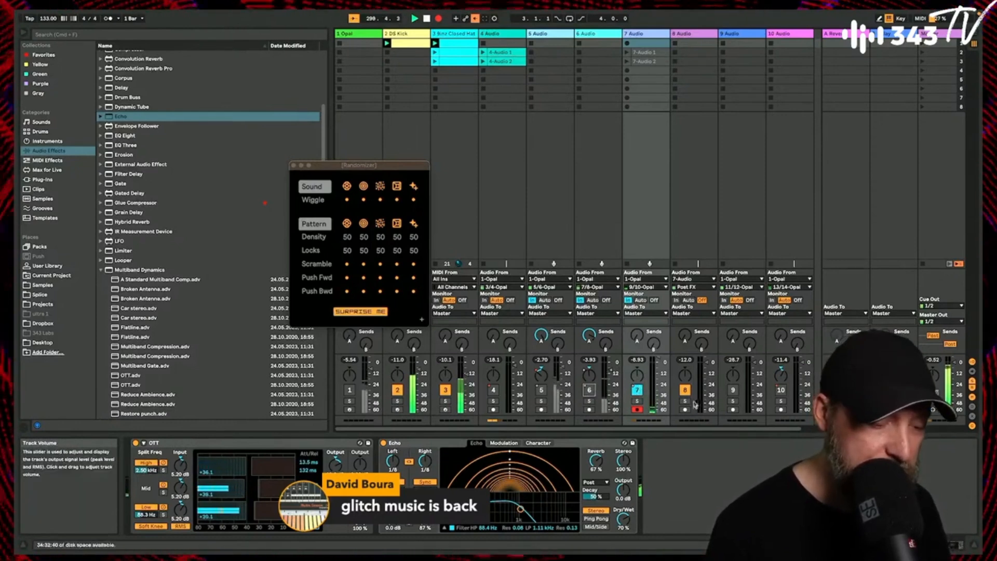
- Set track 9's monitoring to In, unmute it, lower its volume to about -6 dB and arm it for recording
left_click(676, 301)
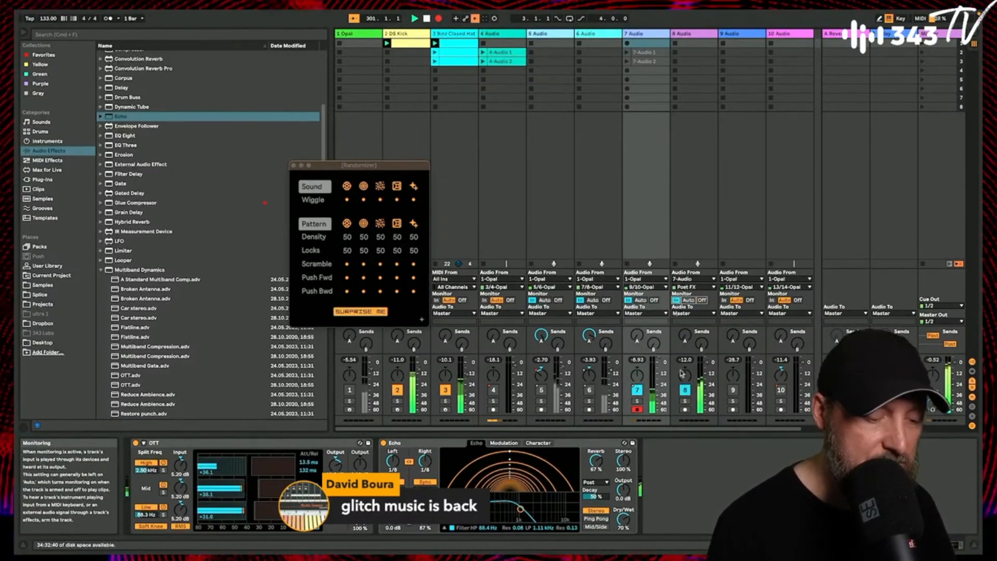
left_click(724, 300)
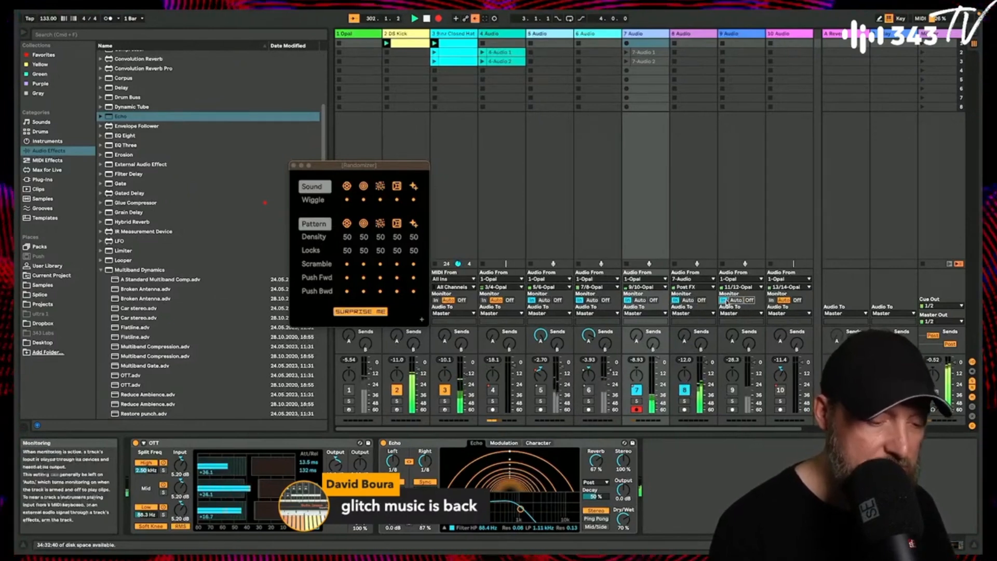
left_click(701, 300)
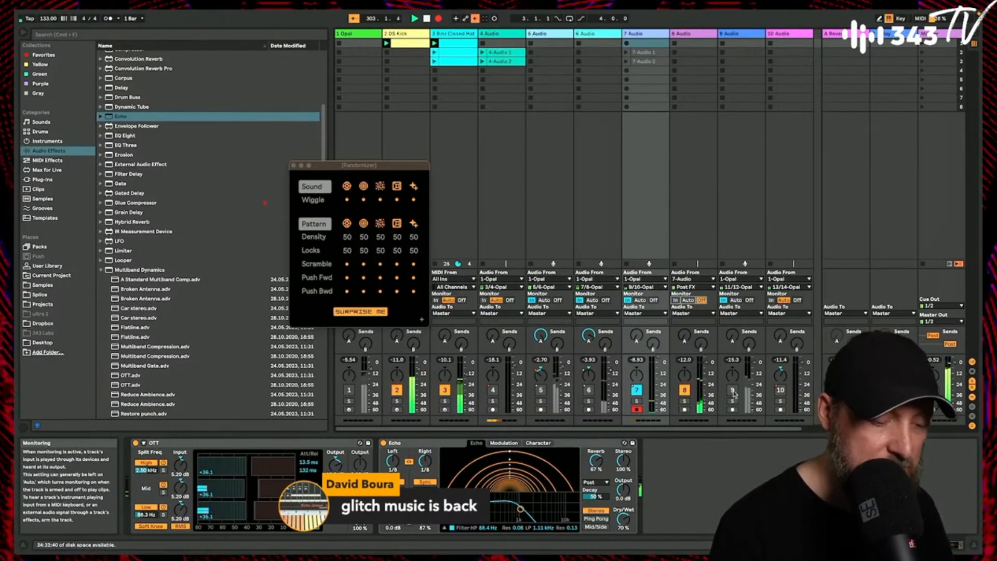
left_click(733, 390)
left_click_drag(755, 363, 755, 372)
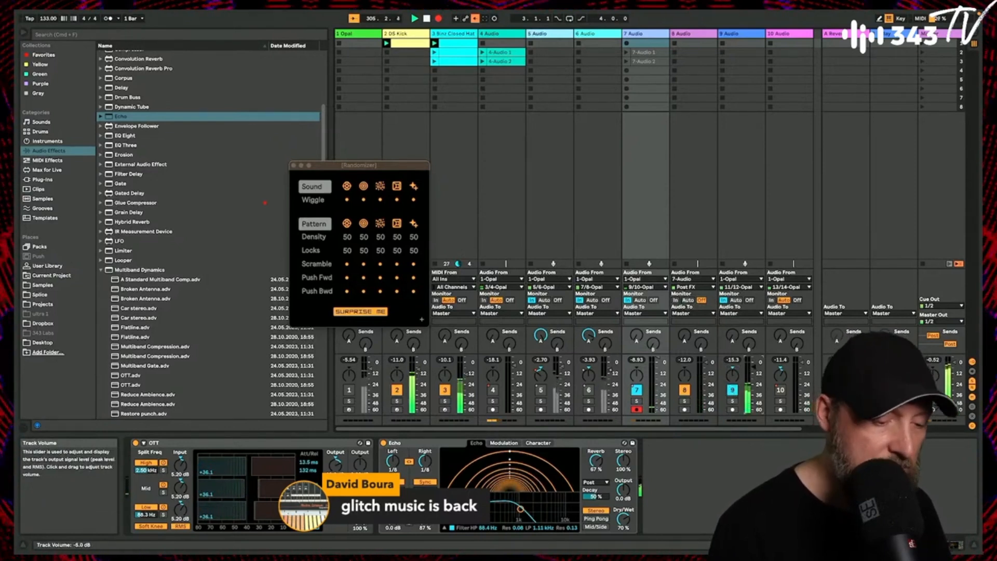
left_click(733, 410)
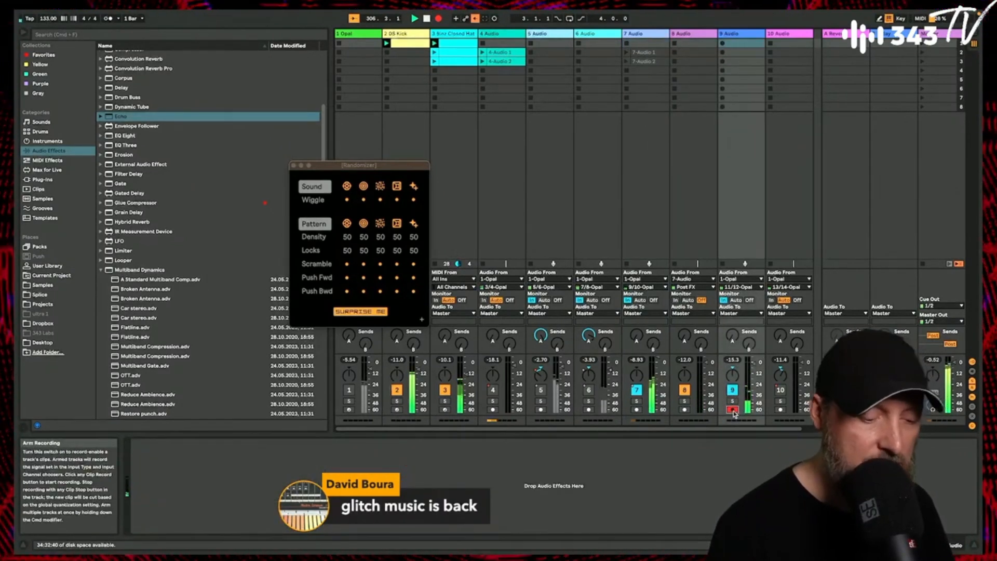